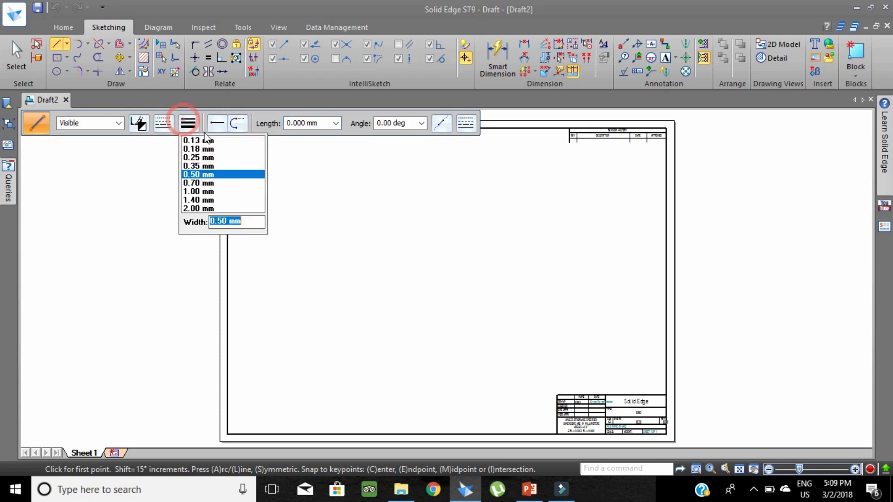
# Draw a 0.50 mm-wide horizontal reference line across the sheet
pyautogui.click(205, 136)
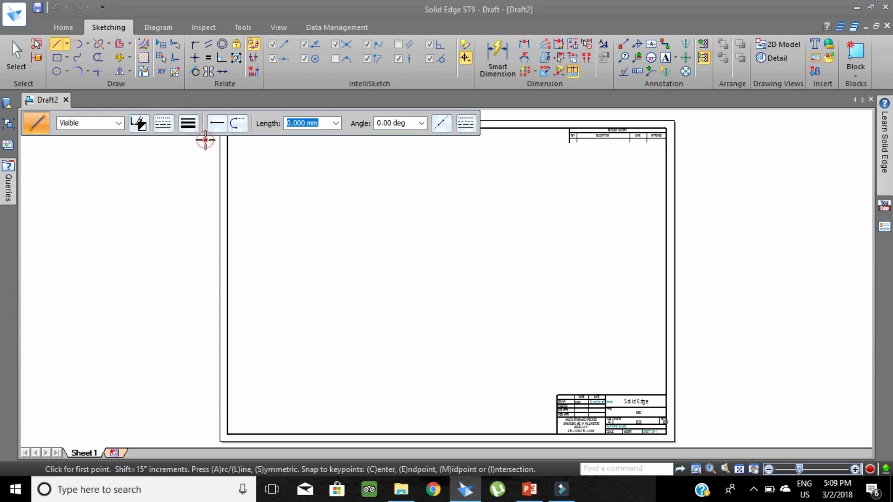
pyautogui.click(237, 245)
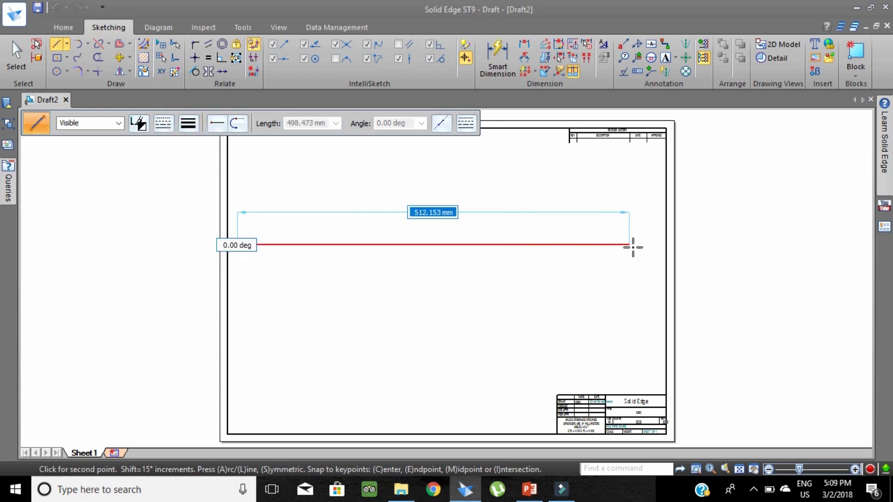
pyautogui.click(650, 245)
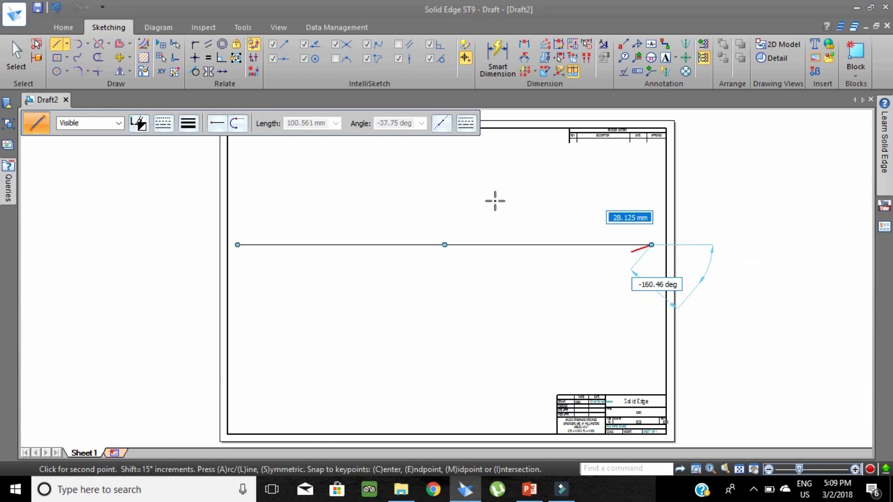
pyautogui.press('Escape')
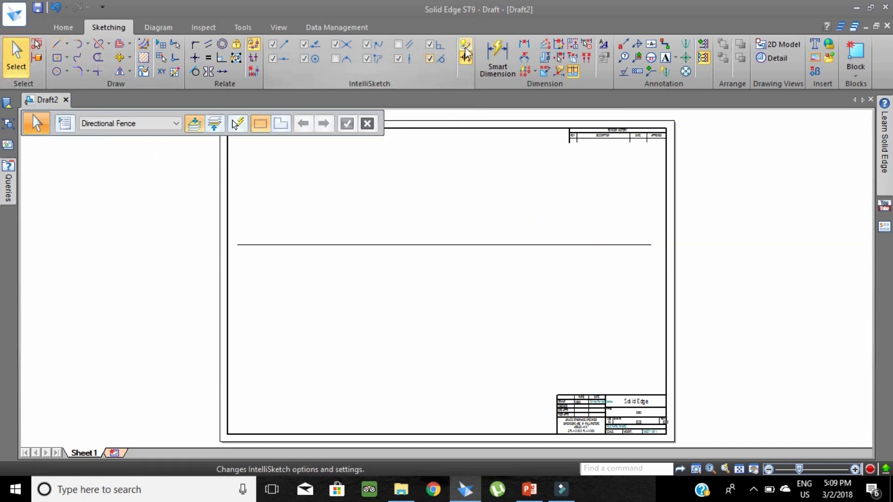
# Label the line's left end x and right end y, with text line spacing 3.00
pyautogui.click(665, 55)
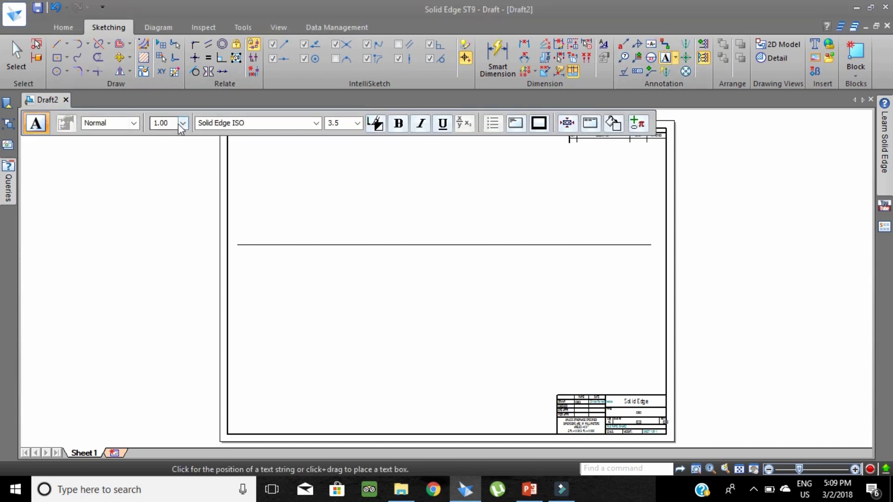
pyautogui.click(179, 124)
pyautogui.click(170, 161)
pyautogui.click(238, 228)
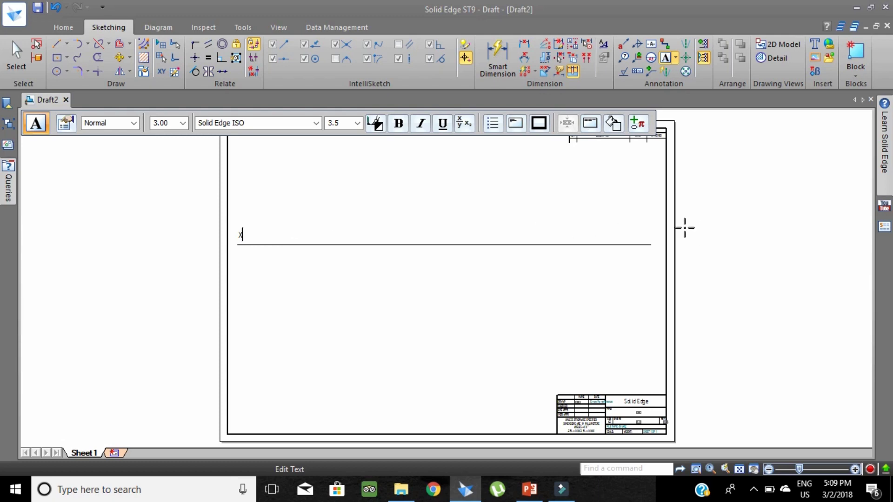
pyautogui.click(644, 225)
pyautogui.click(56, 43)
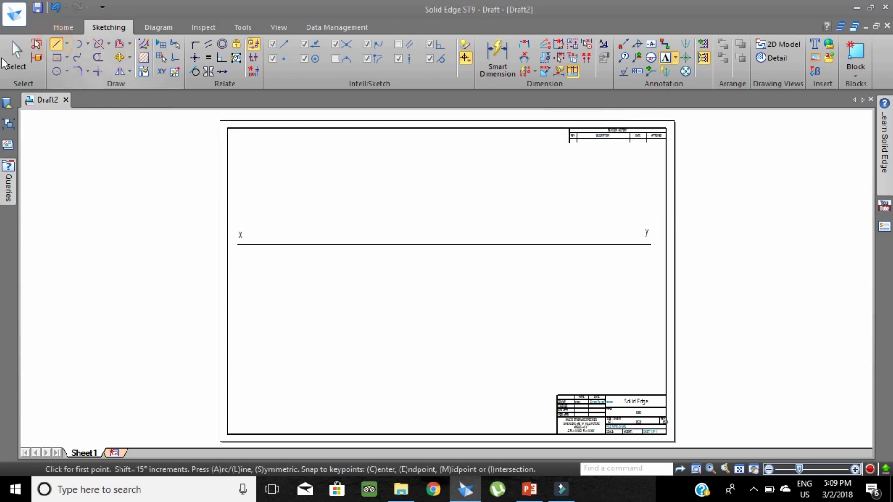
# Draw a diamond of four 45 mm edges at 45° below the x–y line
pyautogui.click(299, 341)
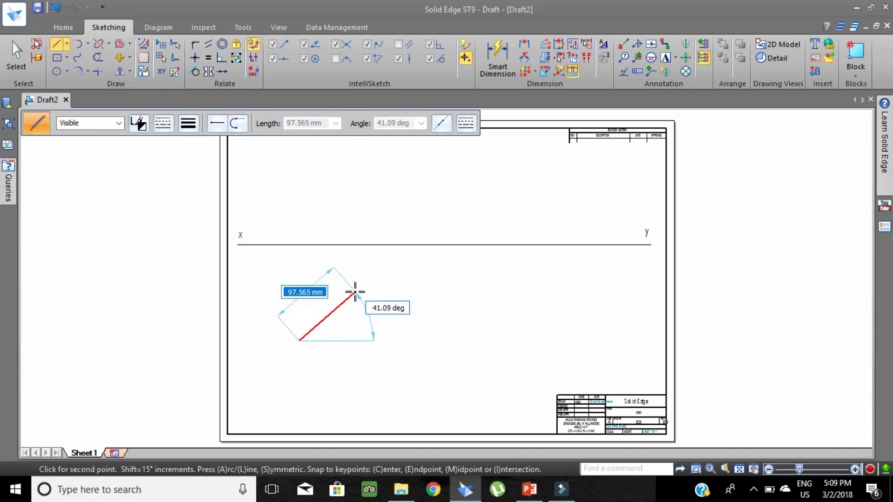
pyautogui.press('Tab')
pyautogui.write('45')
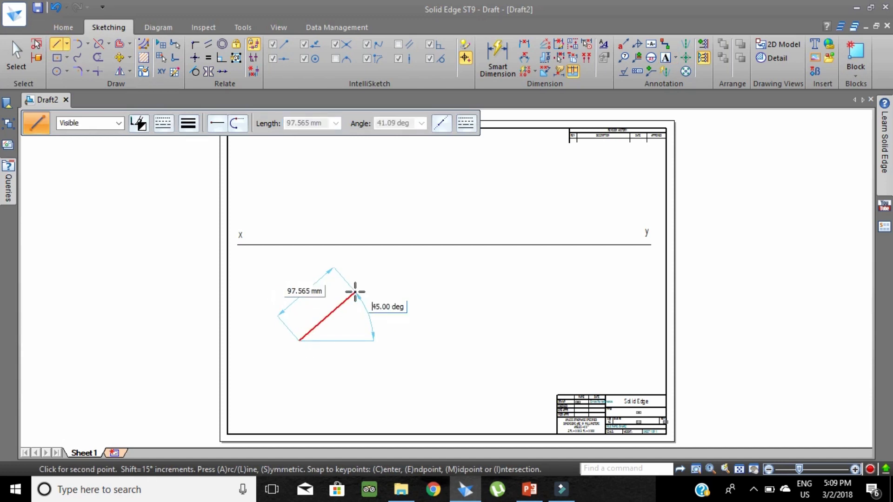
pyautogui.press('Tab')
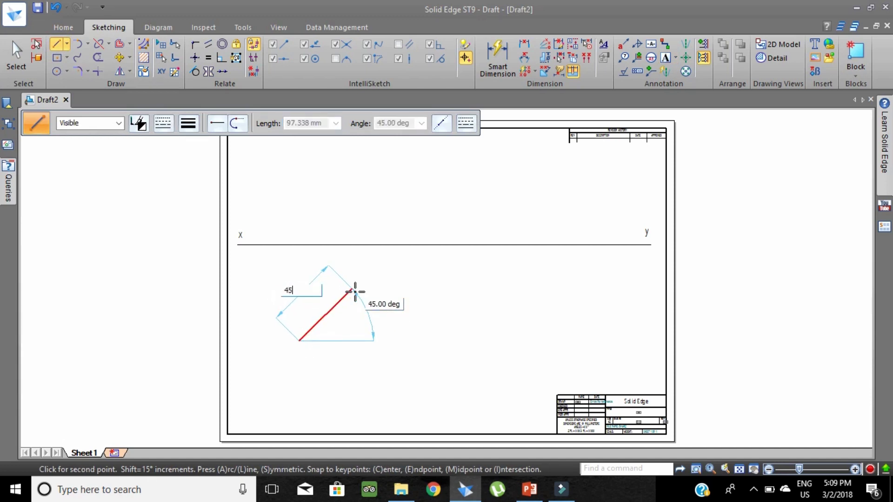
pyautogui.write('45')
pyautogui.press('Return')
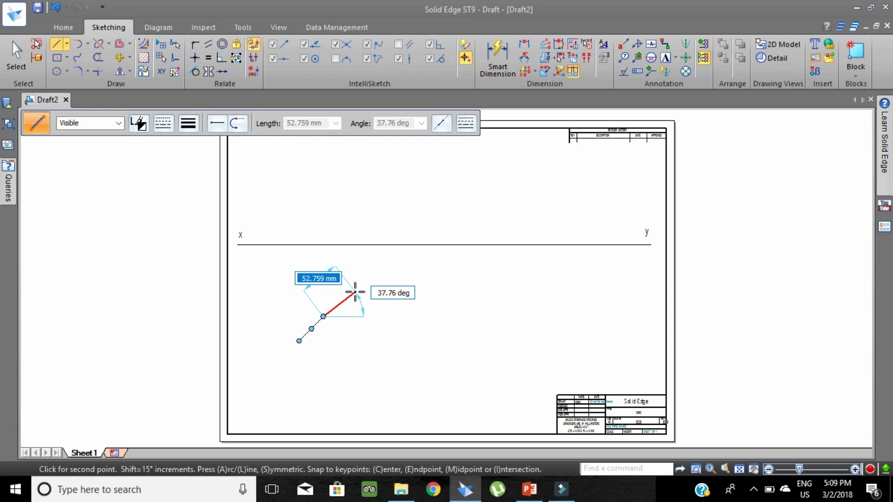
pyautogui.write('45')
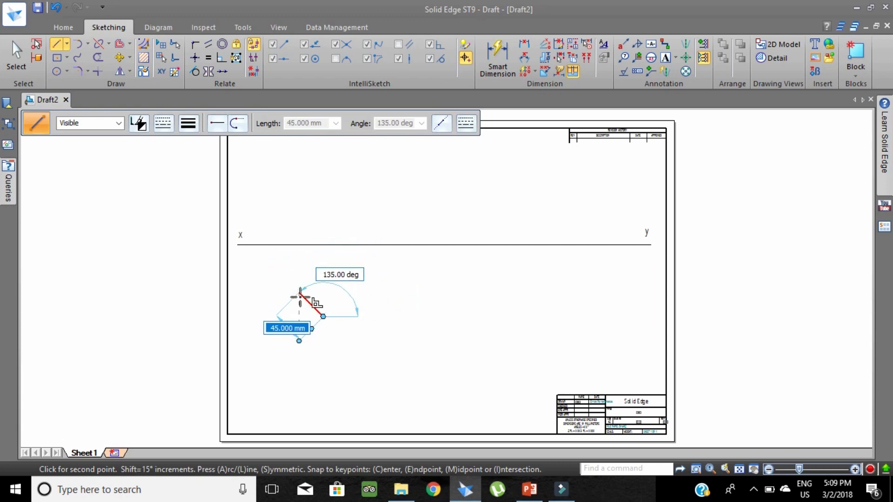
pyautogui.click(300, 293)
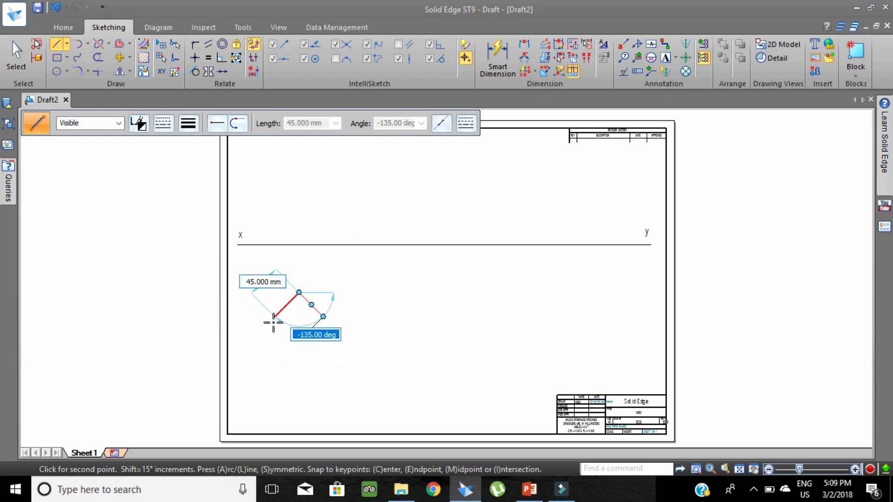
pyautogui.click(274, 322)
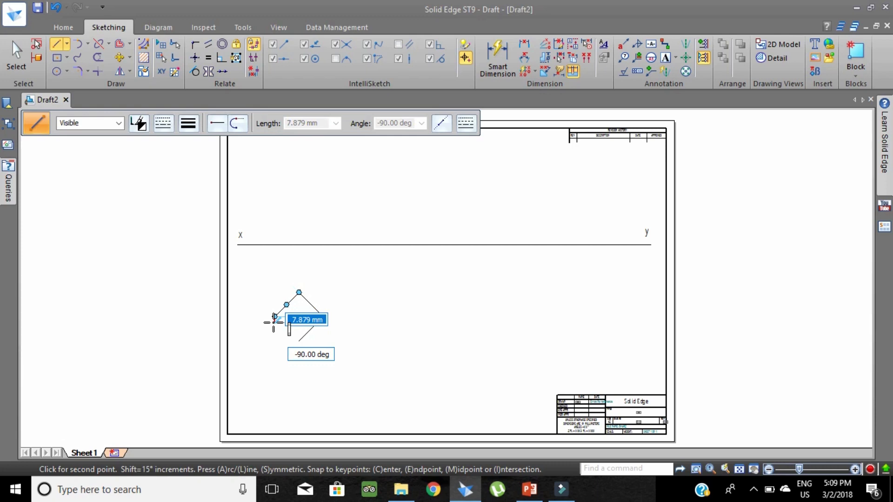
pyautogui.click(299, 340)
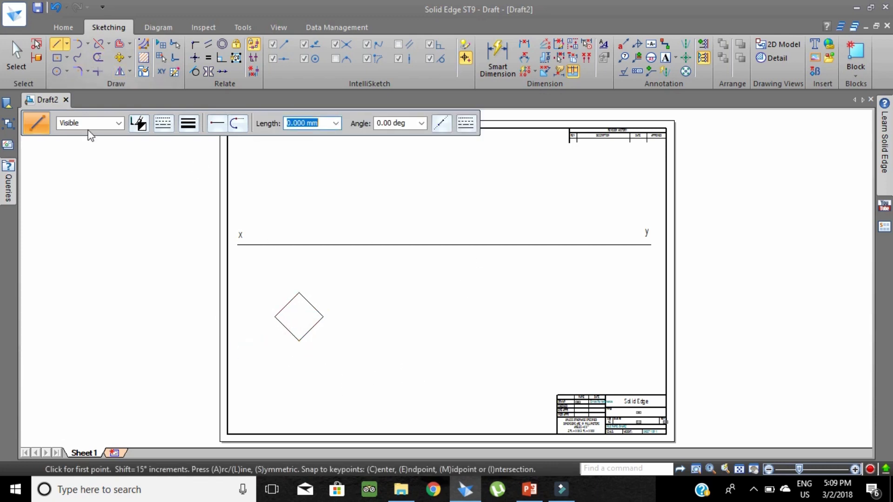
pyautogui.press('Escape')
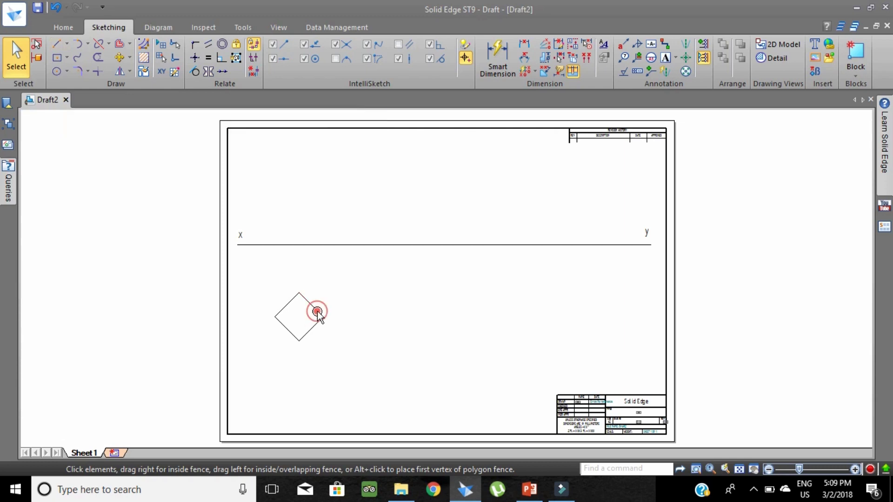
# Select all four diamond edges and give them a thicker line width
pyautogui.click(311, 306)
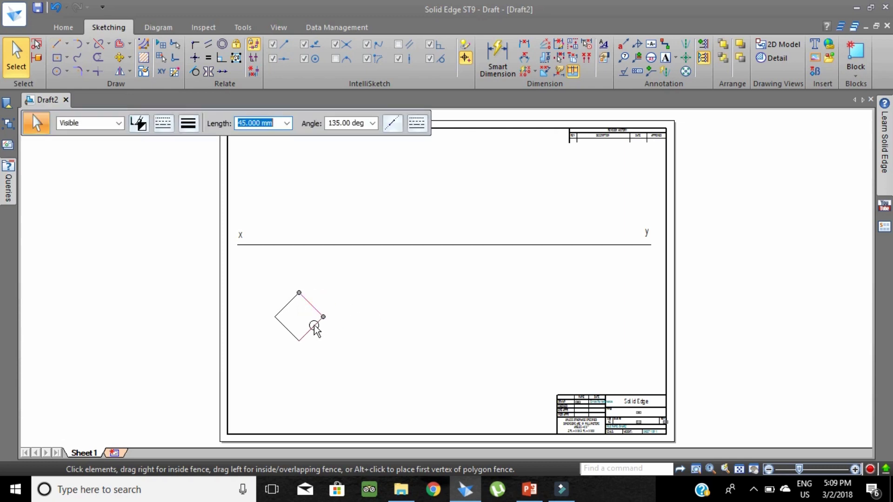
pyautogui.keyDown('ctrl'); pyautogui.click(314, 325); pyautogui.keyUp('ctrl')
pyautogui.keyDown('ctrl'); pyautogui.click(287, 305); pyautogui.keyUp('ctrl')
pyautogui.keyDown('ctrl'); pyautogui.click(286, 329); pyautogui.keyUp('ctrl')
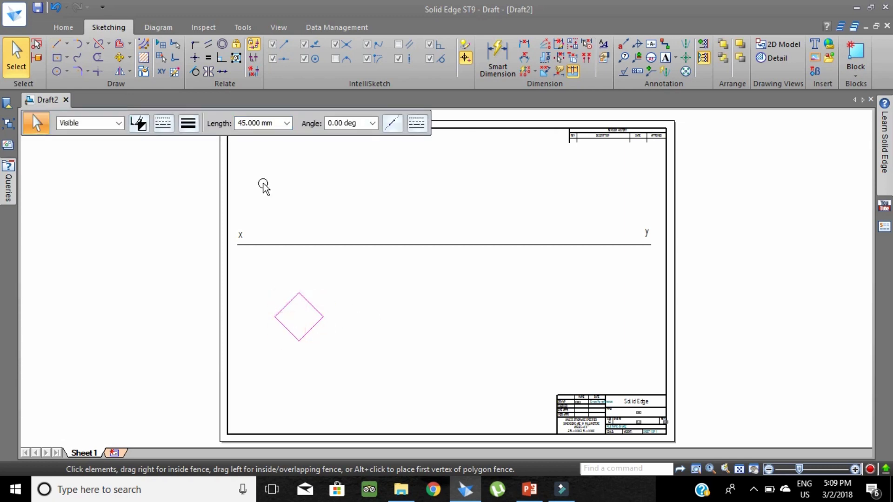
pyautogui.click(189, 123)
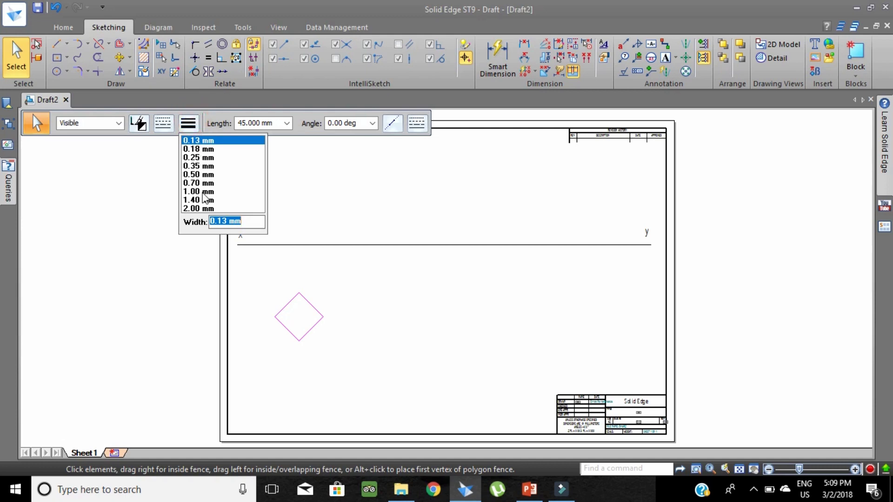
pyautogui.click(205, 177)
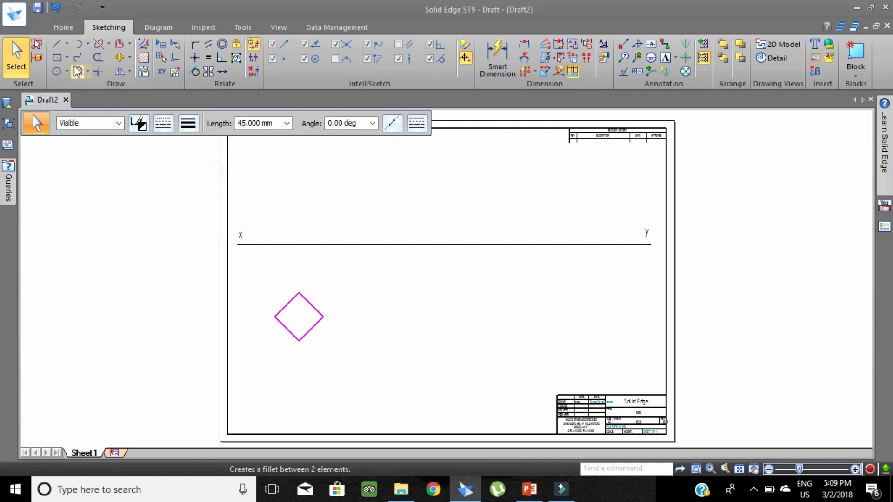
pyautogui.click(15, 47)
pyautogui.click(321, 313)
pyautogui.scroll(2, 329, 321)
pyautogui.scroll(-2, 332, 321)
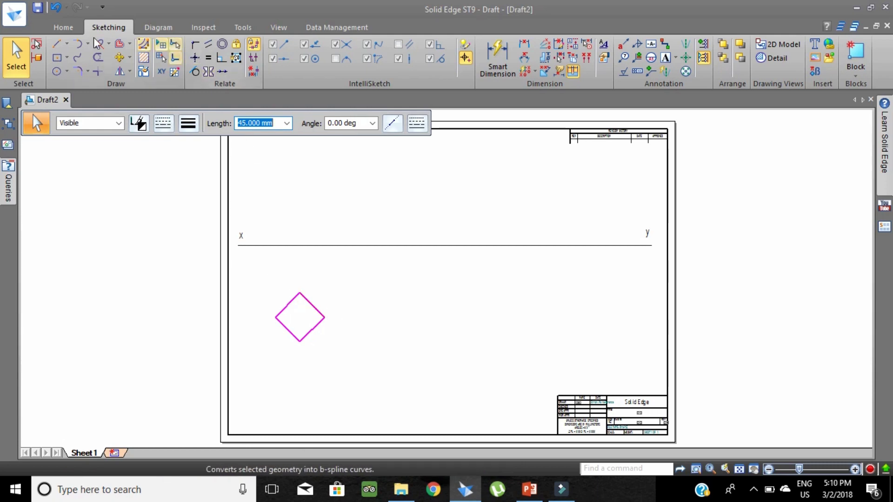
# Draw vertical projectors from the diamond's left, top and right corners up past the x–y line
pyautogui.click(56, 44)
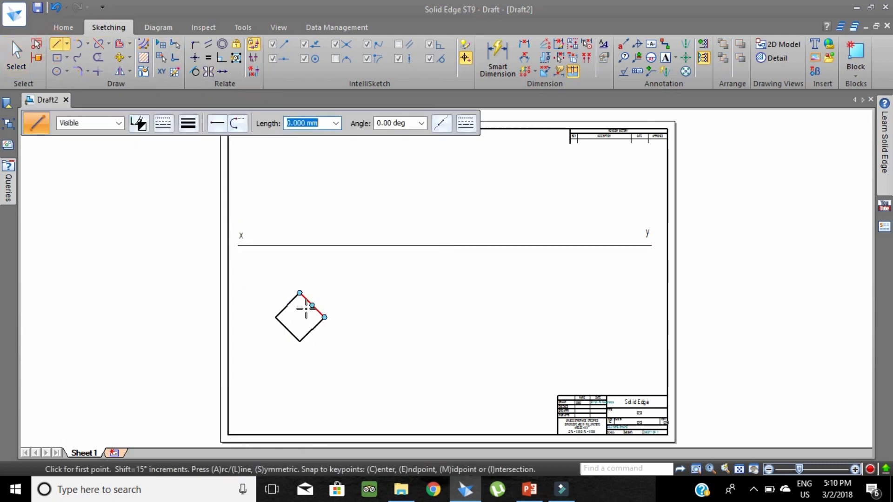
pyautogui.click(276, 317)
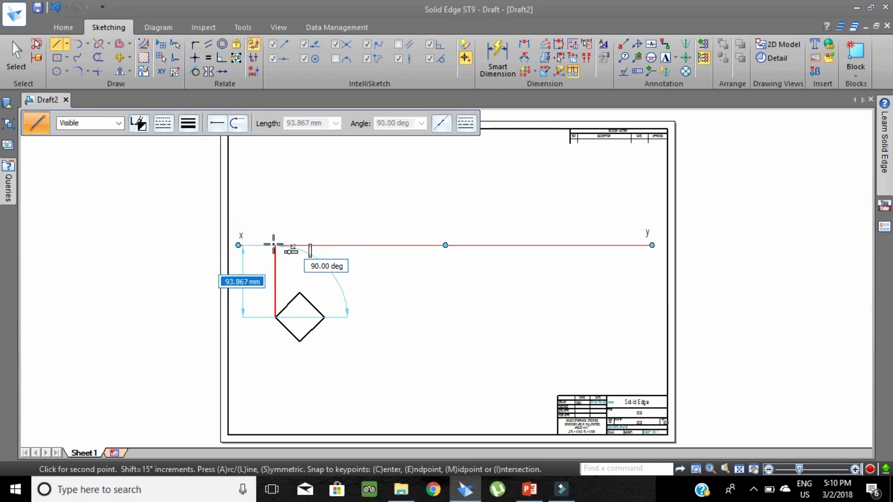
pyautogui.click(274, 168)
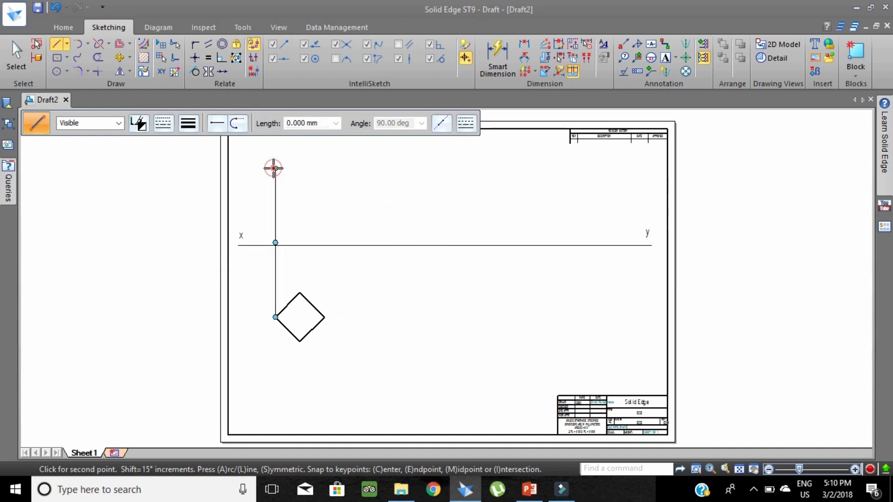
pyautogui.rightClick(347, 217)
pyautogui.click(300, 293)
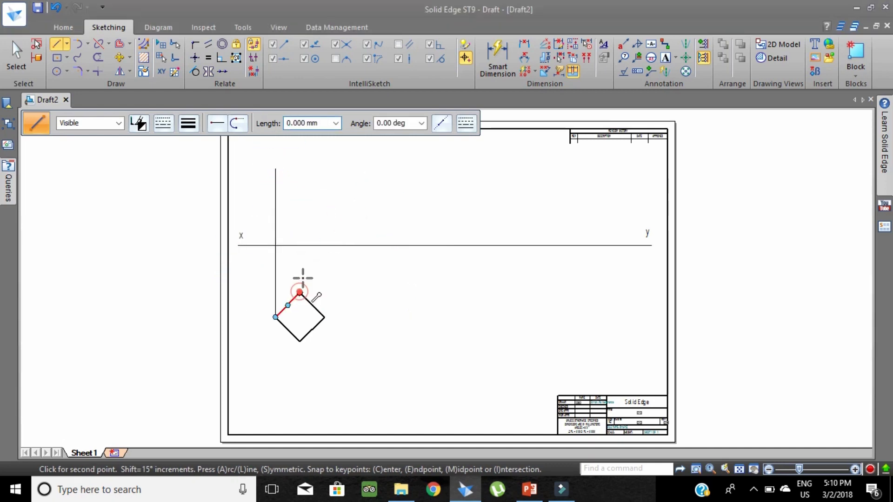
pyautogui.click(299, 169)
pyautogui.rightClick(339, 236)
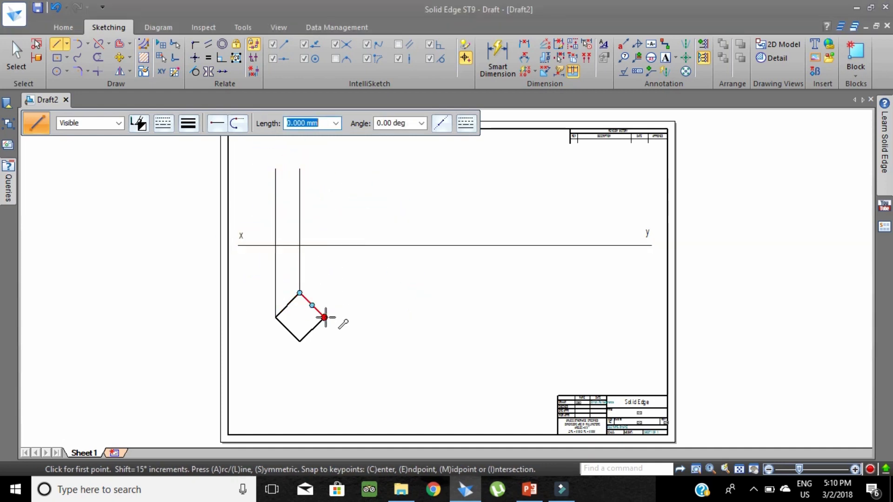
pyautogui.click(325, 317)
pyautogui.click(325, 168)
pyautogui.rightClick(370, 167)
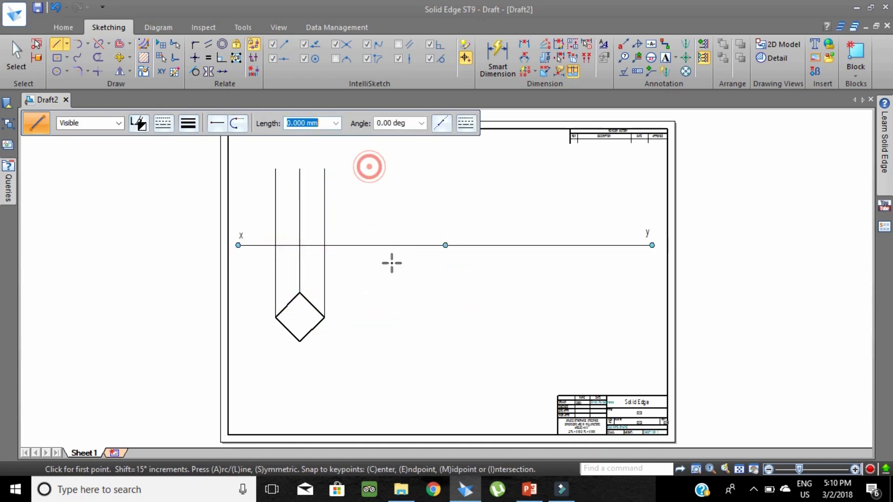
# Draw the vertical diagonal from the diamond's bottom corner to its top corner
pyautogui.click(300, 342)
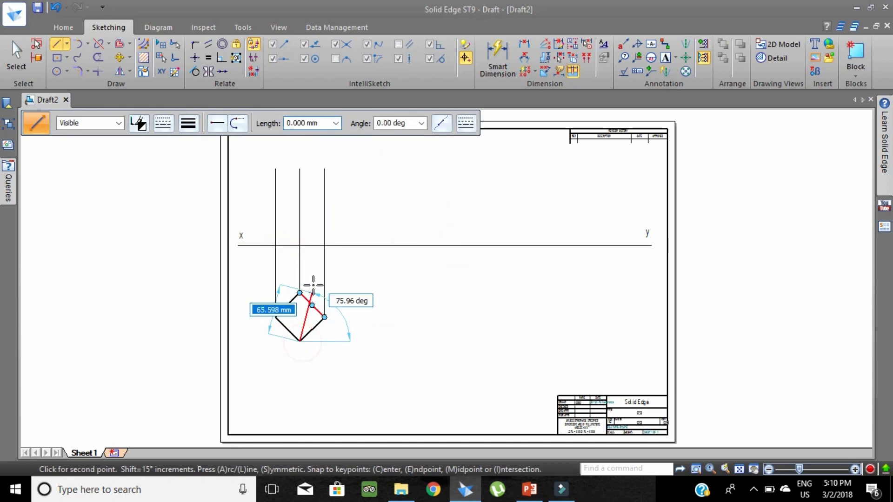
pyautogui.click(300, 293)
pyautogui.rightClick(400, 292)
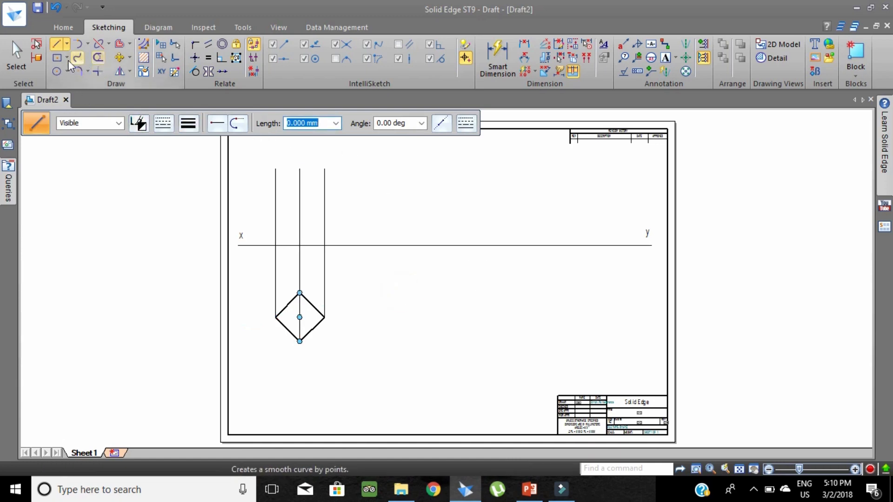
pyautogui.click(56, 44)
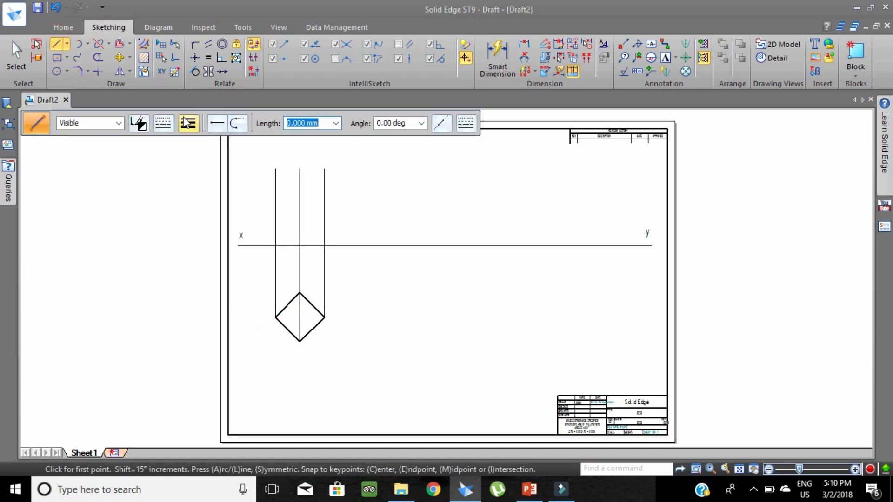
pyautogui.click(187, 122)
# Extend the x–y reference line further right with 0.50 mm line width
pyautogui.click(195, 176)
pyautogui.scroll(5, 256, 242)
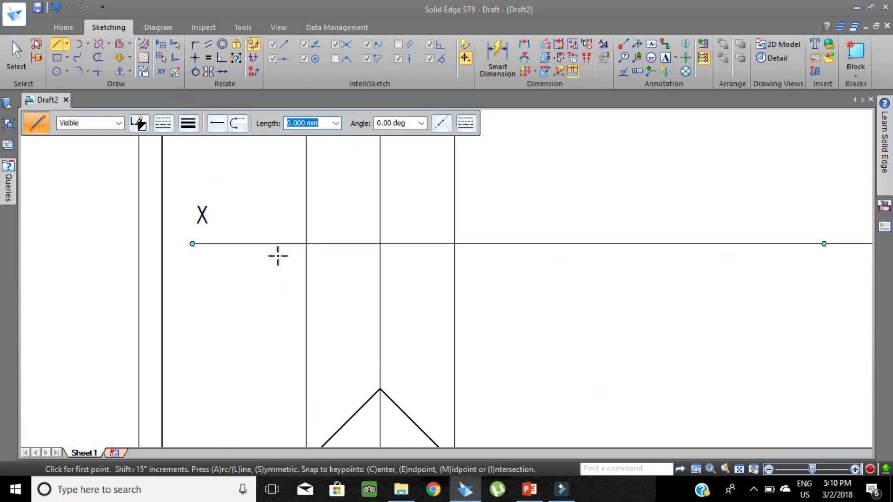
pyautogui.click(358, 216)
pyautogui.scroll(-3, 400, 235)
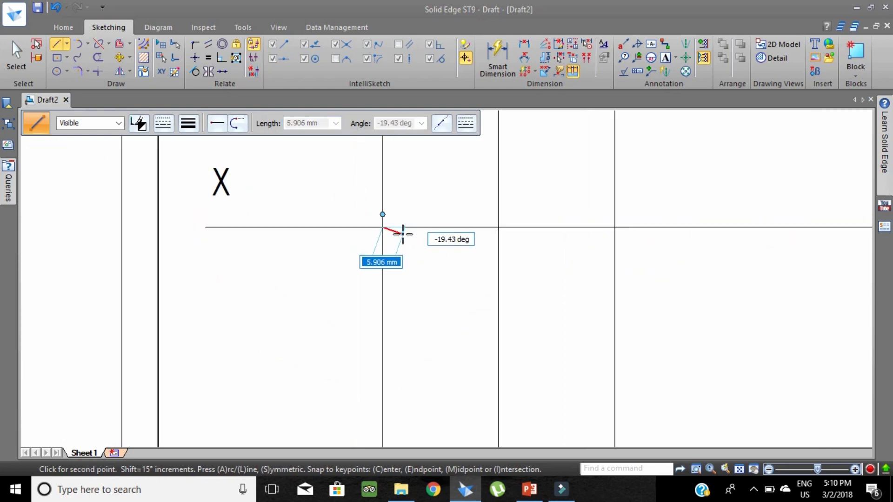
pyautogui.click(614, 227)
pyautogui.rightClick(607, 273)
pyautogui.scroll(-3, 371, 291)
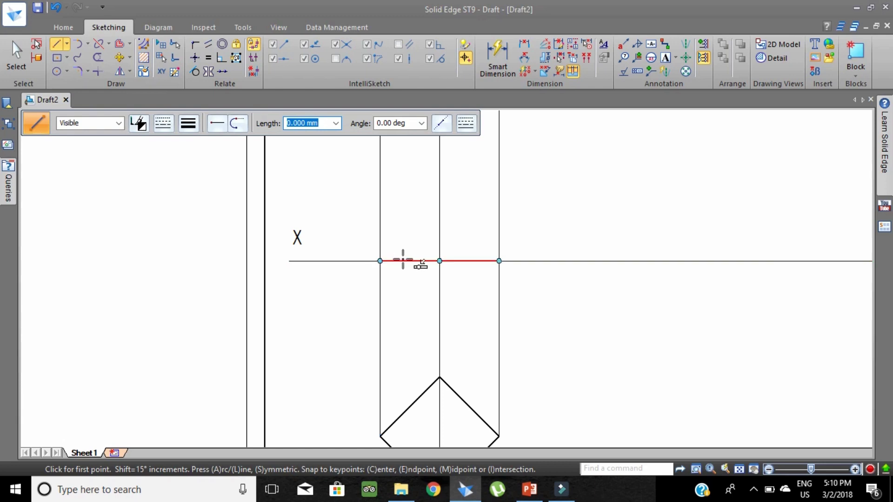
# Draw the 45 mm-high elevation rectangle on the x–y line, split by a middle vertical
pyautogui.click(381, 261)
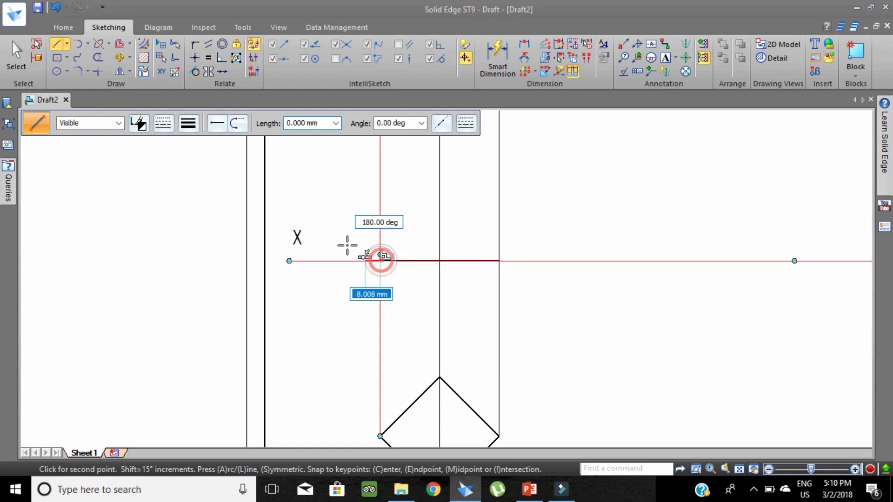
pyautogui.click(380, 177)
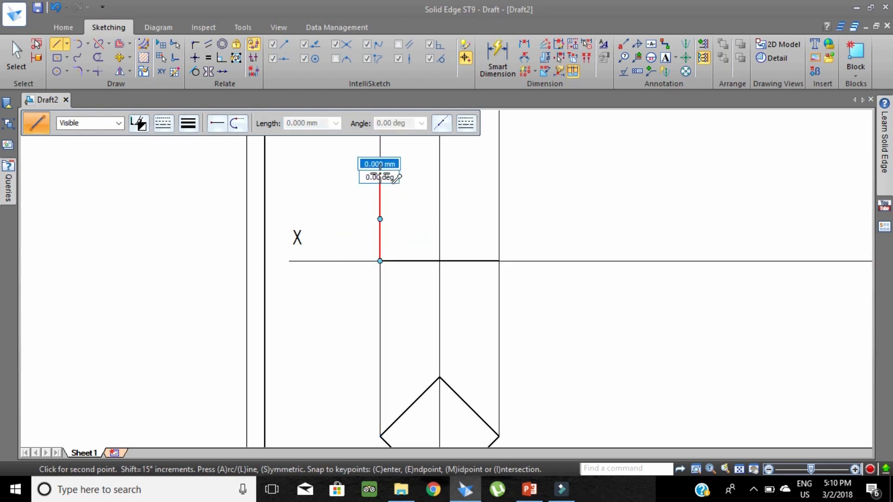
pyautogui.click(500, 177)
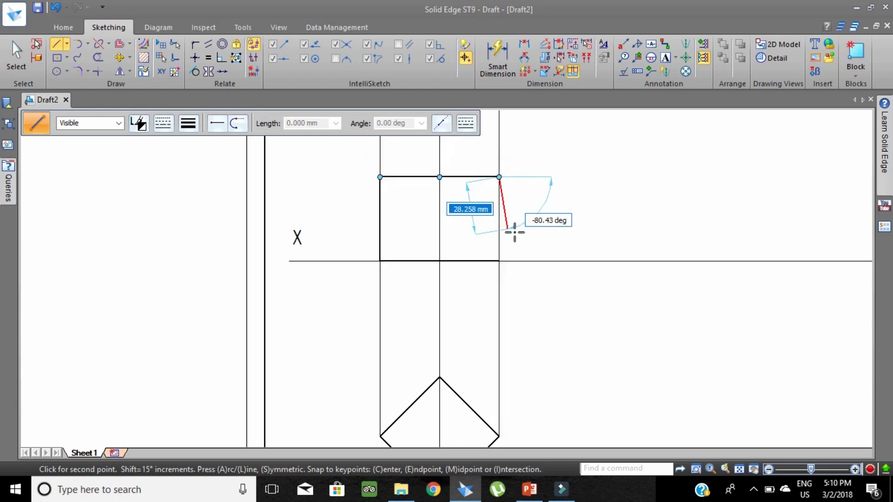
pyautogui.click(499, 260)
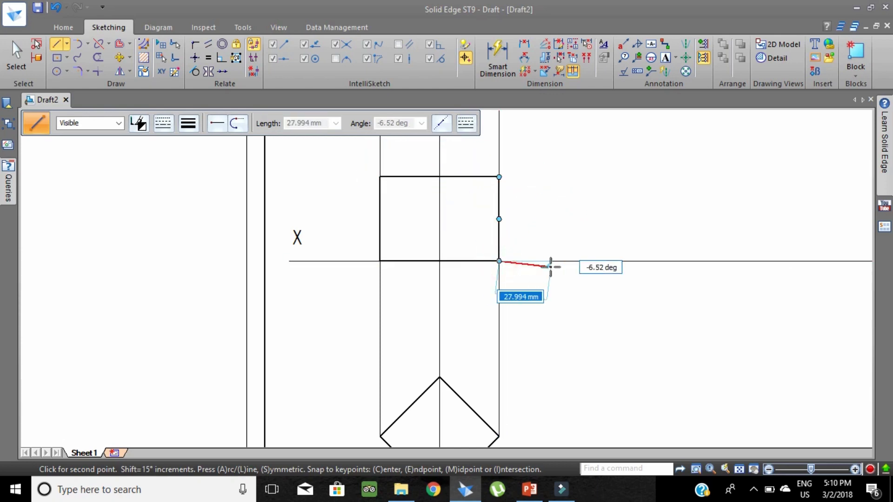
pyautogui.rightClick(547, 261)
pyautogui.click(439, 261)
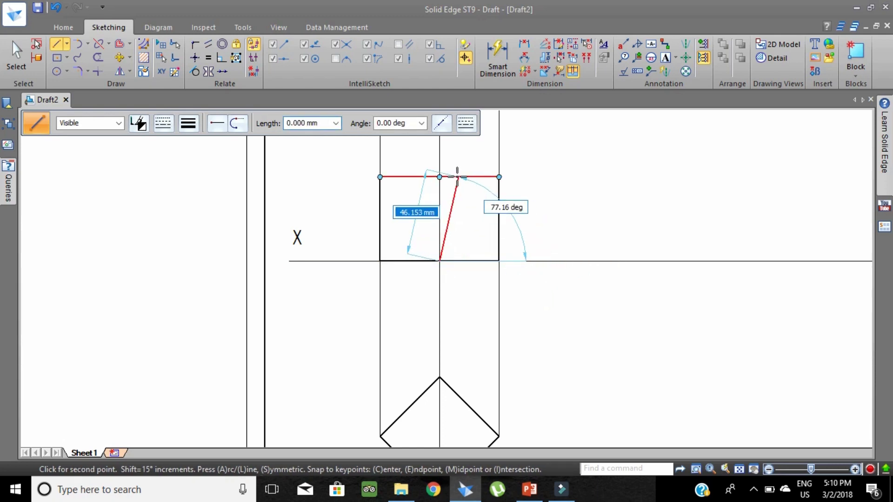
pyautogui.click(439, 177)
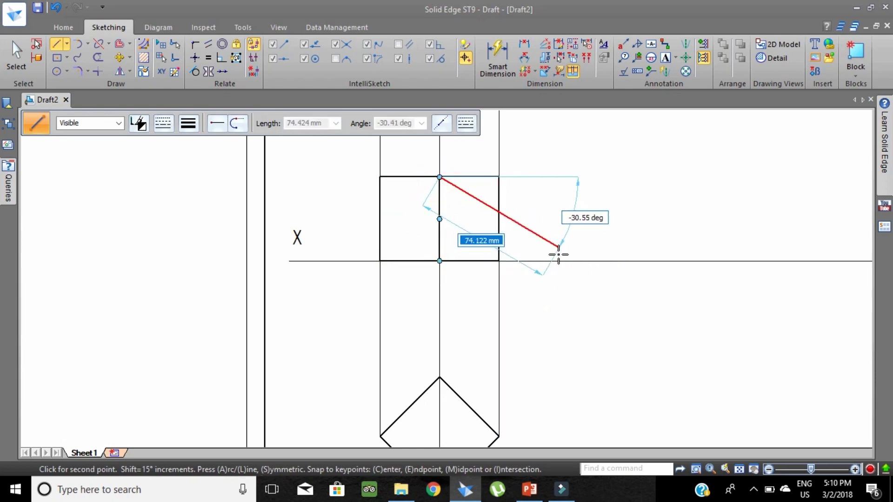
pyautogui.rightClick(559, 271)
pyautogui.scroll(-3, 371, 213)
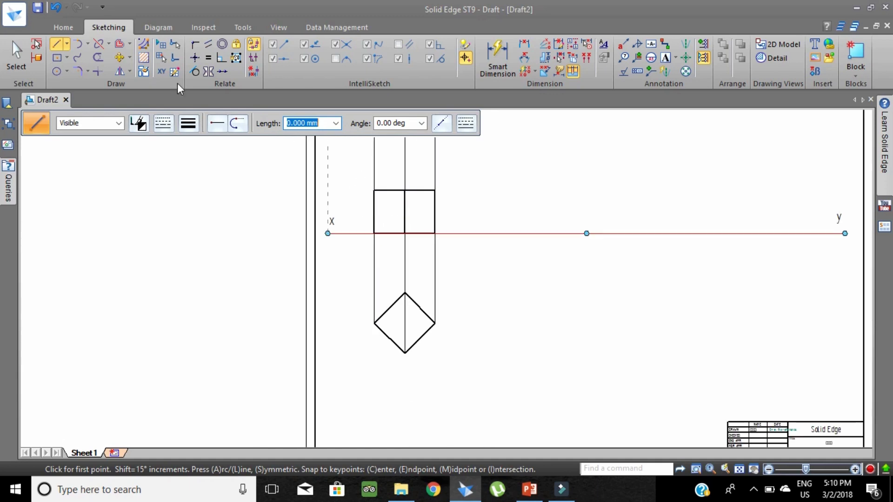
# Label the plan corners and position a', b', c' along the x–y line under the elevation
pyautogui.click(665, 58)
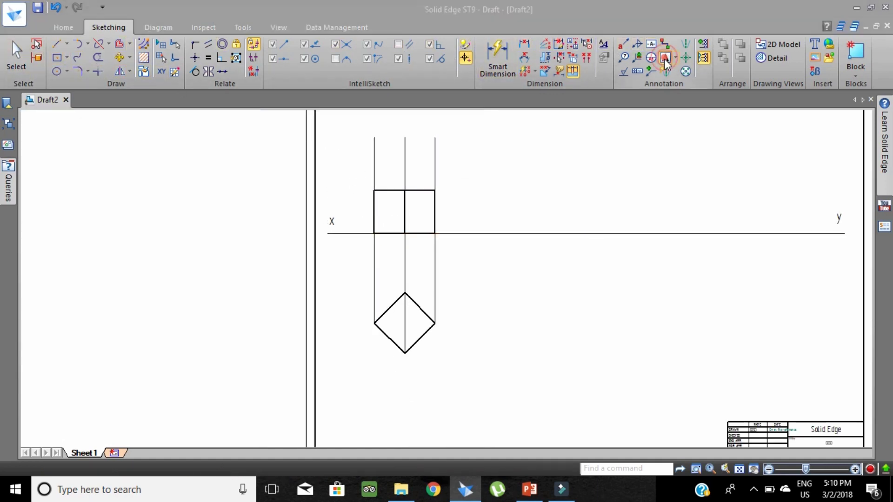
pyautogui.scroll(3, 404, 342)
pyautogui.click(233, 150)
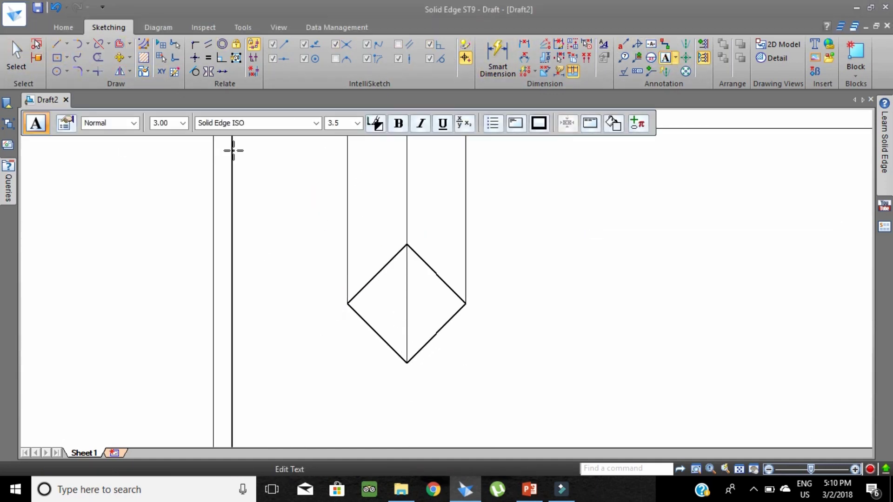
pyautogui.click(400, 377)
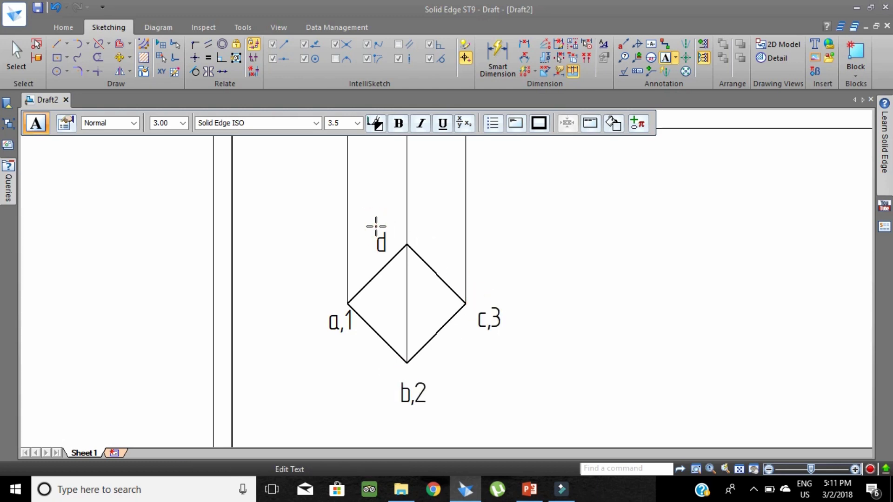
pyautogui.scroll(-2, 447, 233)
pyautogui.scroll(4, 418, 158)
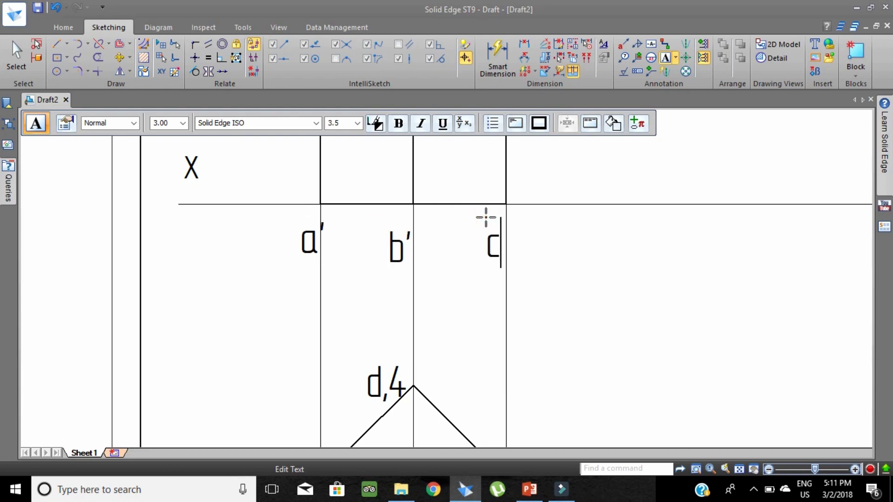
pyautogui.press('Escape')
pyautogui.click(302, 235)
pyautogui.moveTo(314, 214)
pyautogui.mouseDown()
pyautogui.moveTo(308, 147)
pyautogui.moveTo(312, 209)
pyautogui.mouseUp()
pyautogui.moveTo(396, 244); pyautogui.dragTo(394, 204)
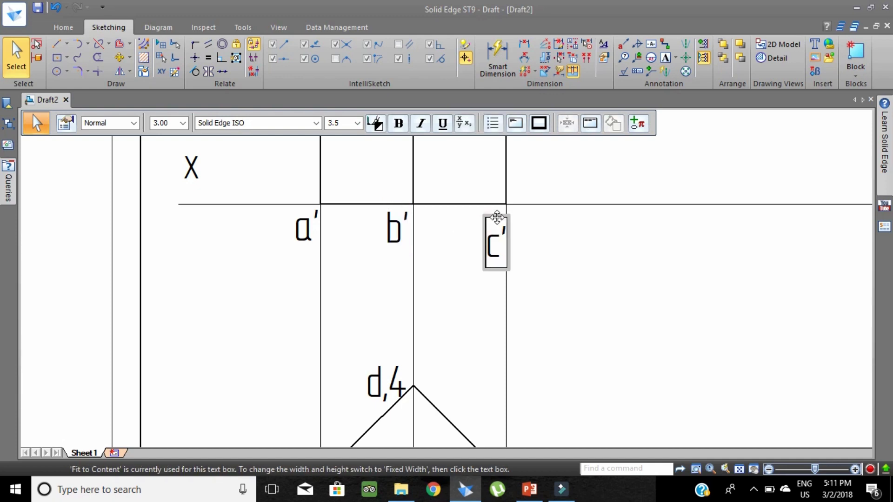
pyautogui.moveTo(497, 244); pyautogui.dragTo(496, 227)
pyautogui.scroll(-4, 550, 246)
pyautogui.scroll(3, 460, 291)
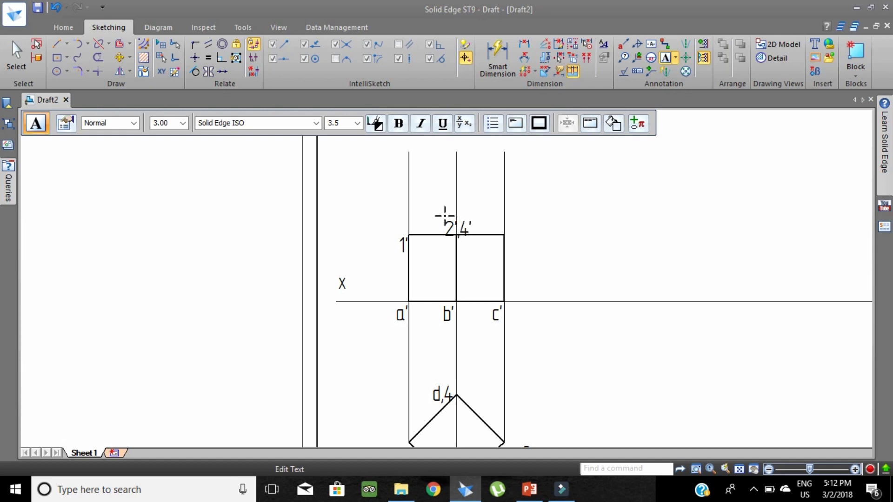
# Add the 1', 2',4' and 3' labels along the elevation's top edge
pyautogui.click(509, 216)
pyautogui.scroll(1, 508, 214)
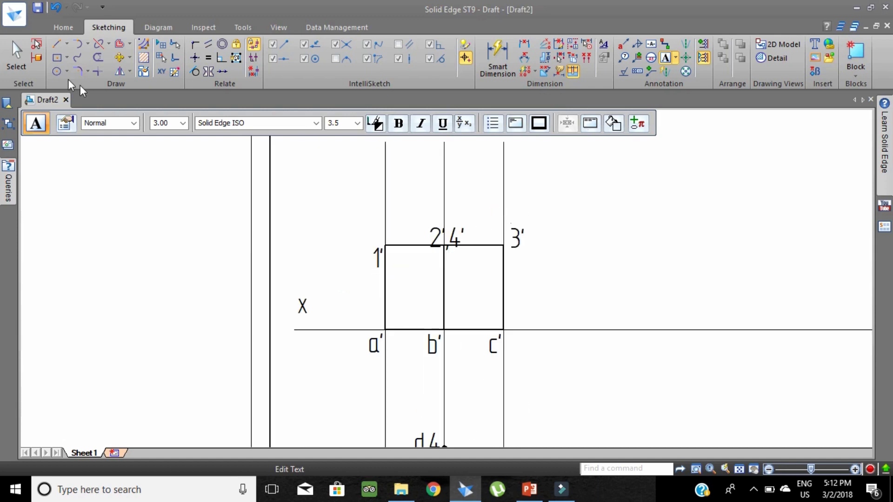
pyautogui.click(17, 58)
pyautogui.click(431, 218)
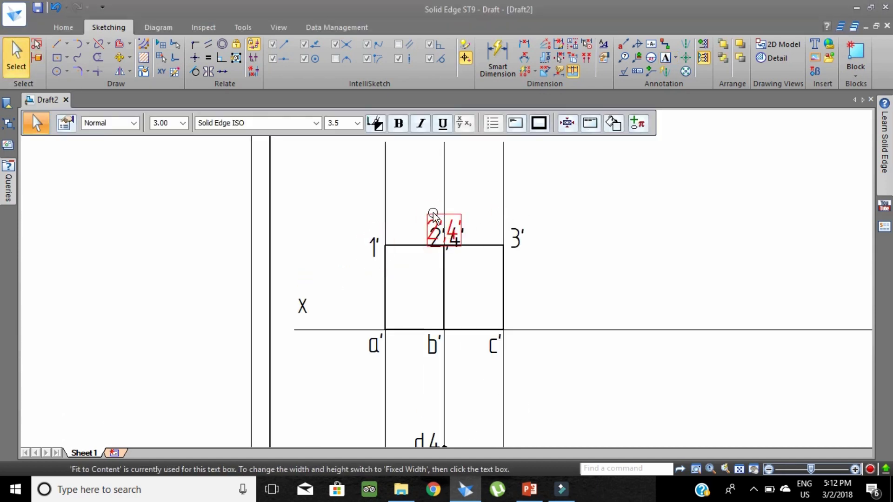
pyautogui.moveTo(433, 213); pyautogui.dragTo(433, 213)
pyautogui.moveTo(522, 223); pyautogui.dragTo(517, 219)
pyautogui.click(576, 282)
pyautogui.scroll(-3, 479, 280)
pyautogui.scroll(3, 484, 307)
pyautogui.scroll(-3, 377, 225)
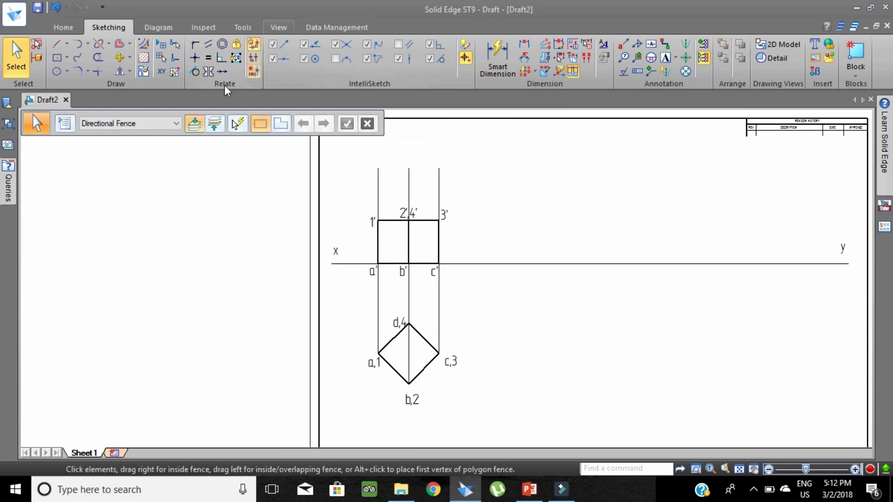
# Trim the three projector lines sticking up above the elevation rectangle
pyautogui.click(98, 57)
pyautogui.click(377, 175)
pyautogui.click(409, 175)
pyautogui.click(439, 177)
pyautogui.scroll(2, 484, 264)
pyautogui.scroll(-2, 484, 265)
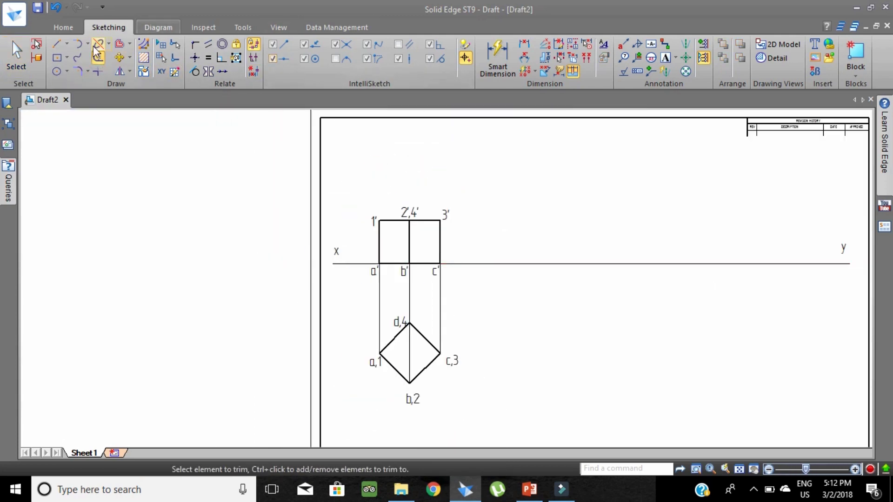
pyautogui.click(16, 56)
pyautogui.scroll(1, 500, 261)
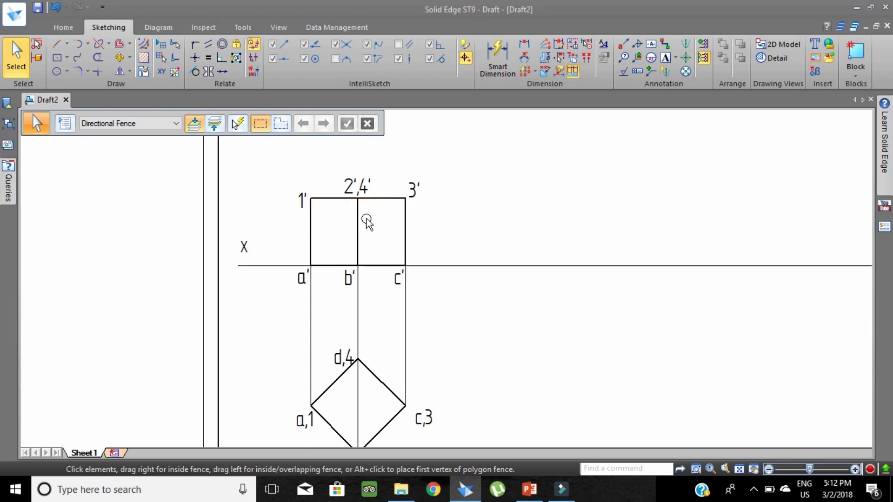
# Begin rotating the elevation edges about a point on the x–y line, then cancel
pyautogui.click(131, 58)
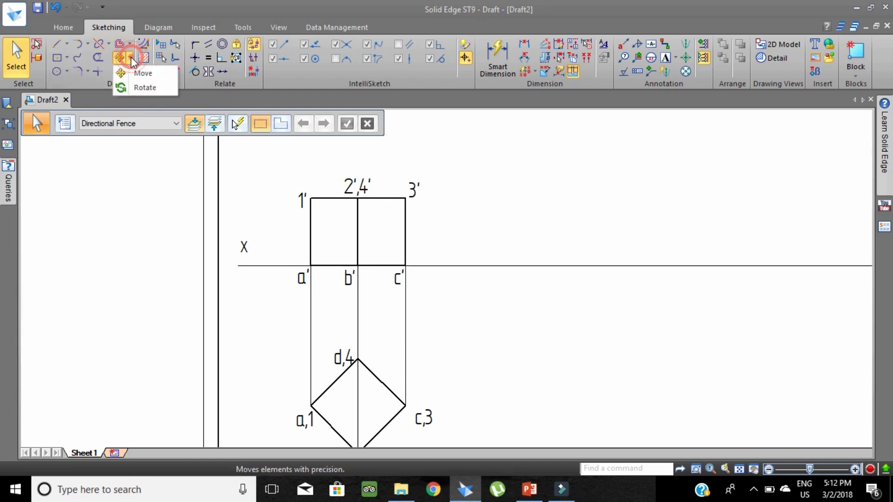
pyautogui.click(139, 87)
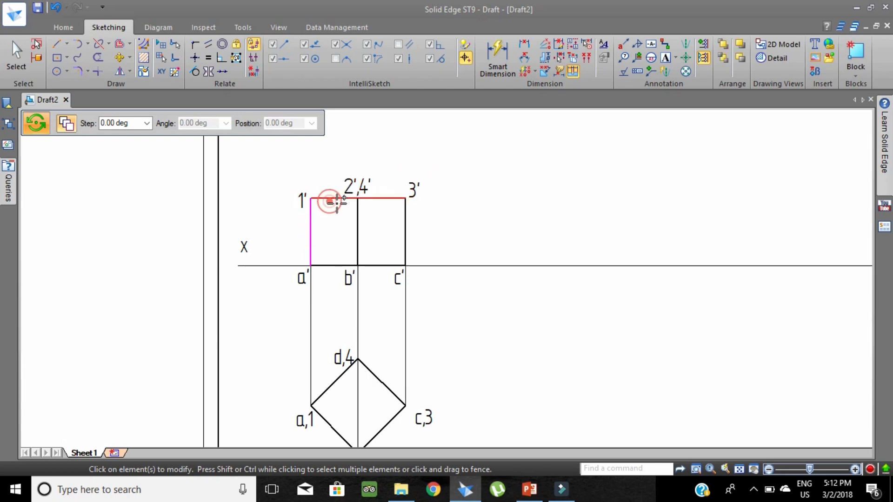
pyautogui.keyDown('ctrl'); pyautogui.click(330, 199); pyautogui.keyUp('ctrl')
pyautogui.keyDown('ctrl'); pyautogui.click(357, 223); pyautogui.keyUp('ctrl')
pyautogui.keyDown('ctrl'); pyautogui.click(349, 266); pyautogui.keyUp('ctrl')
pyautogui.keyDown('ctrl'); pyautogui.click(404, 234); pyautogui.keyUp('ctrl')
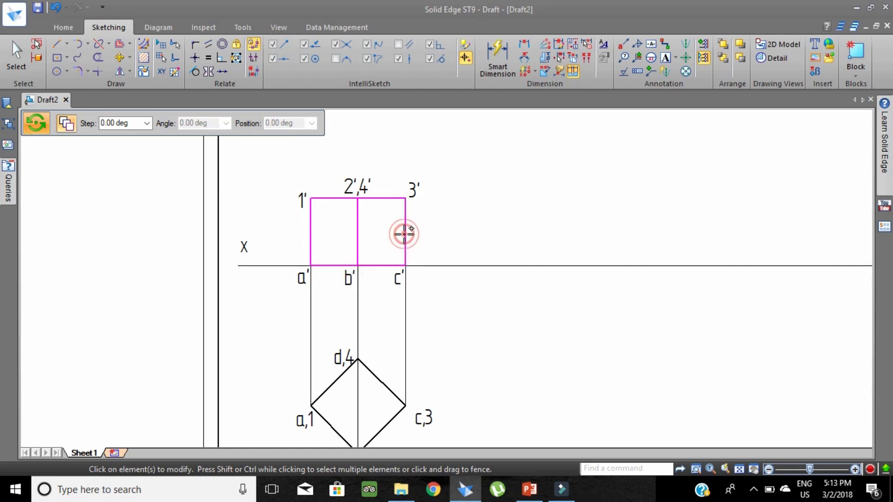
pyautogui.rightClick(404, 234)
pyautogui.click(464, 266)
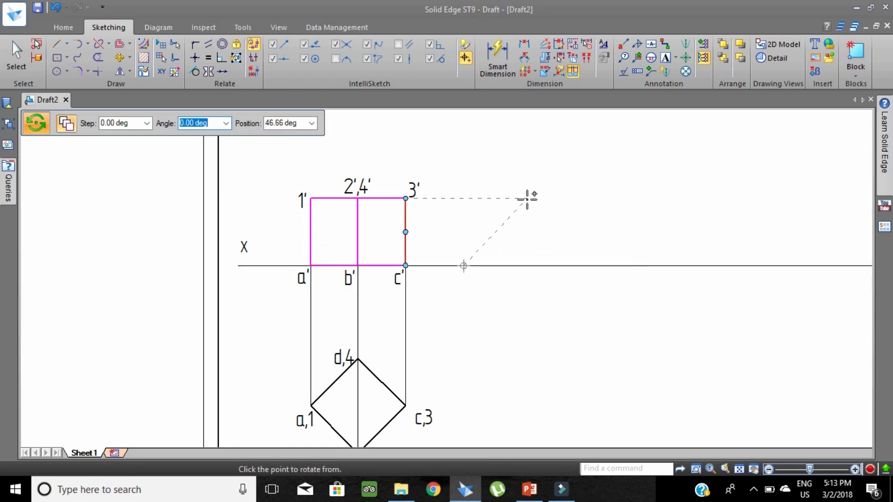
pyautogui.click(540, 265)
pyautogui.press('Escape')
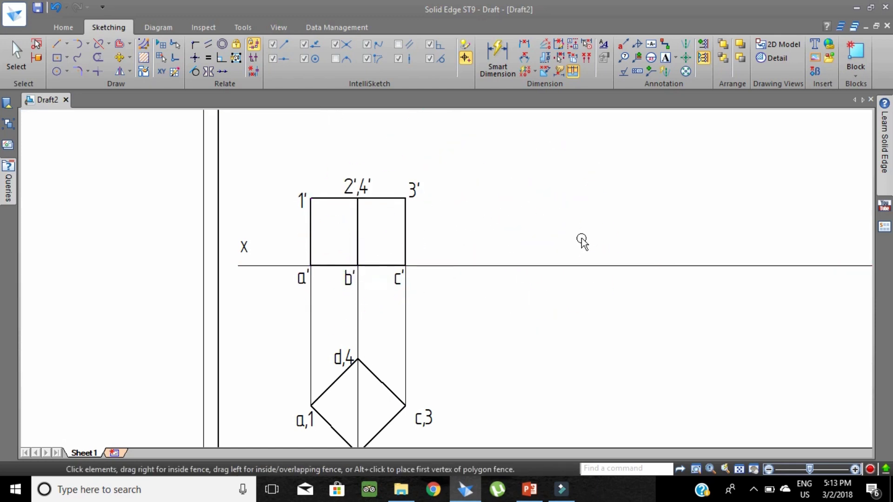
# Copy the elevation rectangle further right along the x–y line, using corner a' as base
pyautogui.click(313, 225)
pyautogui.click(469, 215)
pyautogui.click(130, 58)
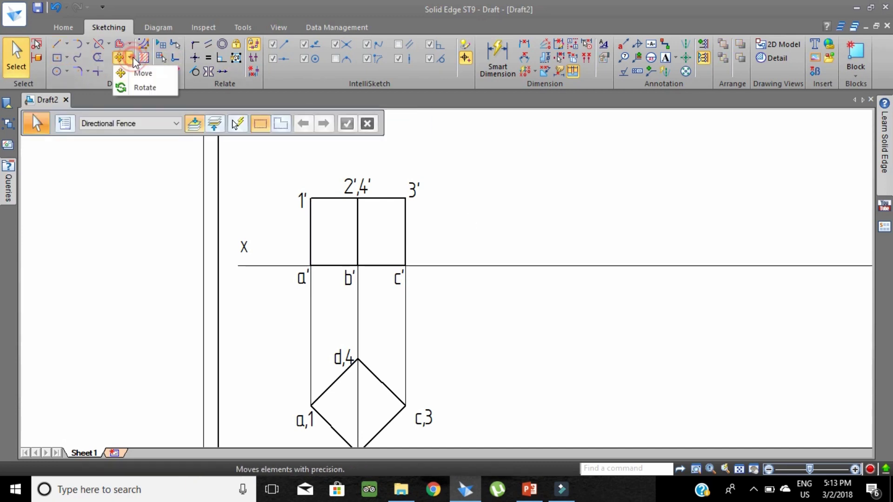
pyautogui.click(140, 73)
pyautogui.keyDown('shift'); pyautogui.click(312, 228); pyautogui.keyUp('shift')
pyautogui.keyDown('shift'); pyautogui.click(334, 198); pyautogui.keyUp('shift')
pyautogui.keyDown('shift'); pyautogui.click(357, 241); pyautogui.keyUp('shift')
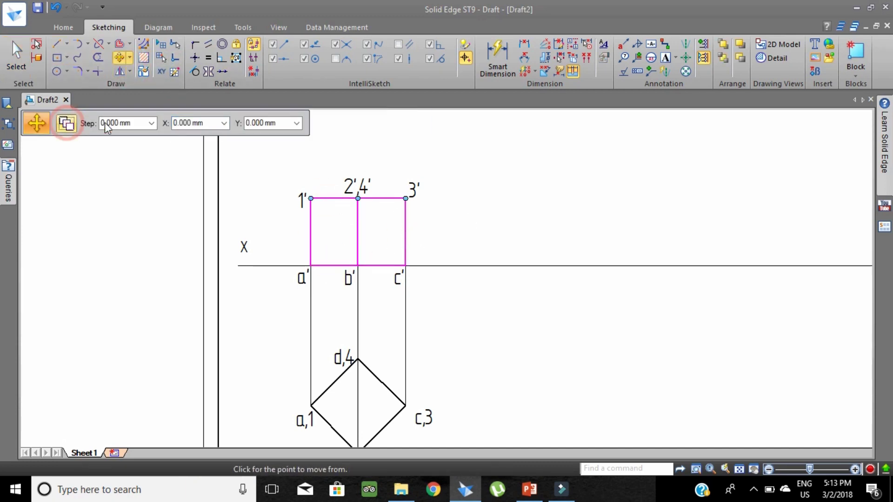
pyautogui.click(311, 265)
pyautogui.click(469, 266)
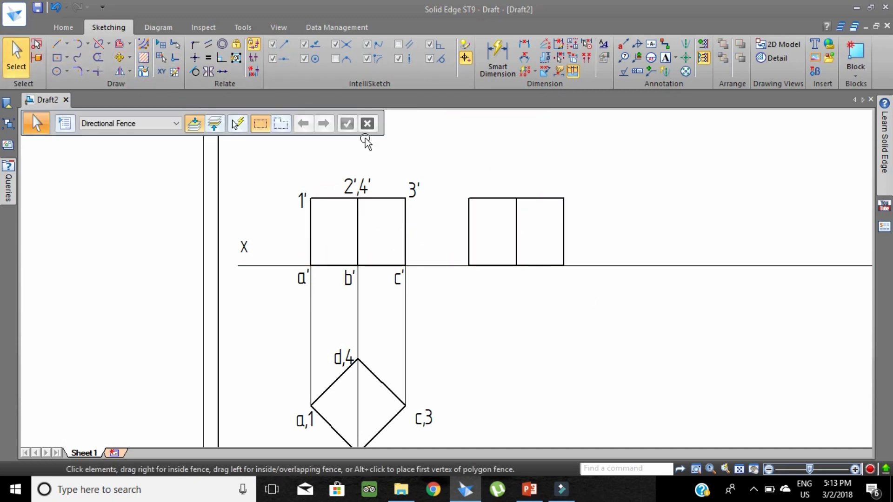
# Rotate the copied rectangle and diagonal about its lower-left corner until the top-right corner meets the X line
pyautogui.click(57, 43)
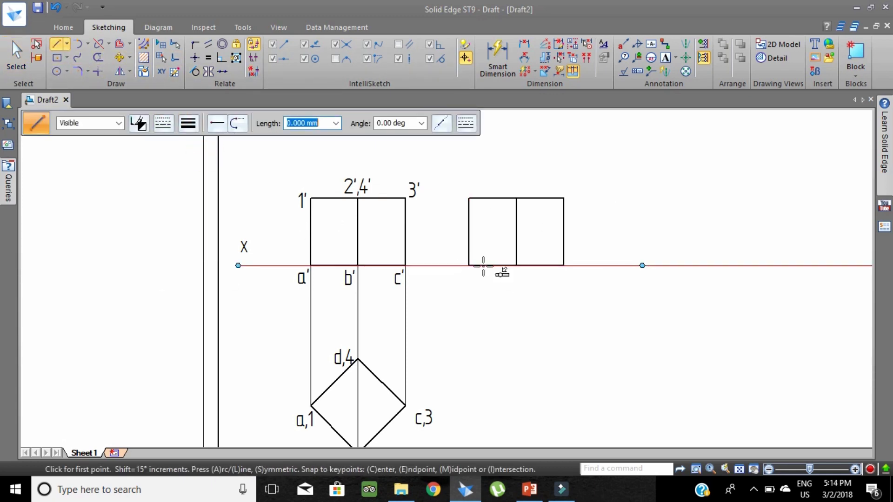
pyautogui.click(469, 265)
pyautogui.click(129, 58)
pyautogui.click(140, 86)
pyautogui.keyDown('shift'); pyautogui.click(469, 223); pyautogui.keyUp('shift')
pyautogui.keyDown('shift'); pyautogui.click(483, 198); pyautogui.keyUp('shift')
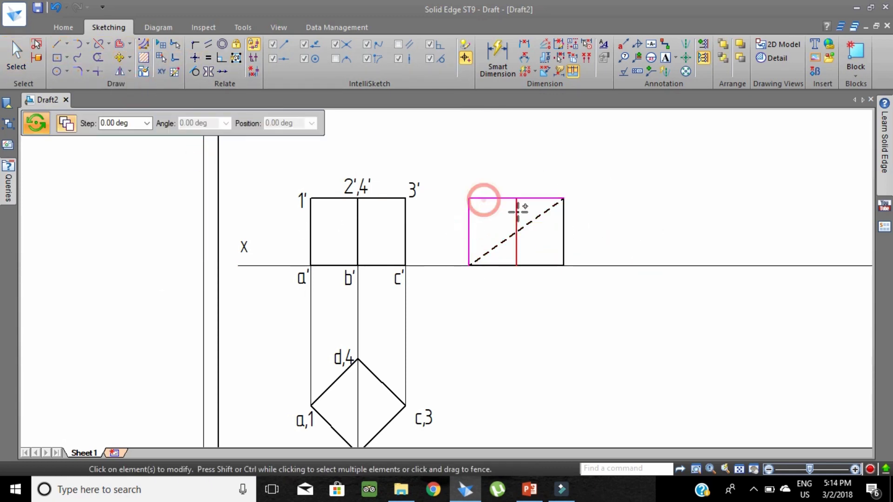
pyautogui.keyDown('shift'); pyautogui.click(516, 242); pyautogui.keyUp('shift')
pyautogui.keyDown('shift'); pyautogui.click(500, 243); pyautogui.keyUp('shift')
pyautogui.keyDown('shift'); pyautogui.click(500, 266); pyautogui.keyUp('shift')
pyautogui.keyDown('shift'); pyautogui.click(563, 240); pyautogui.keyUp('shift')
pyautogui.click(469, 265)
pyautogui.click(564, 198)
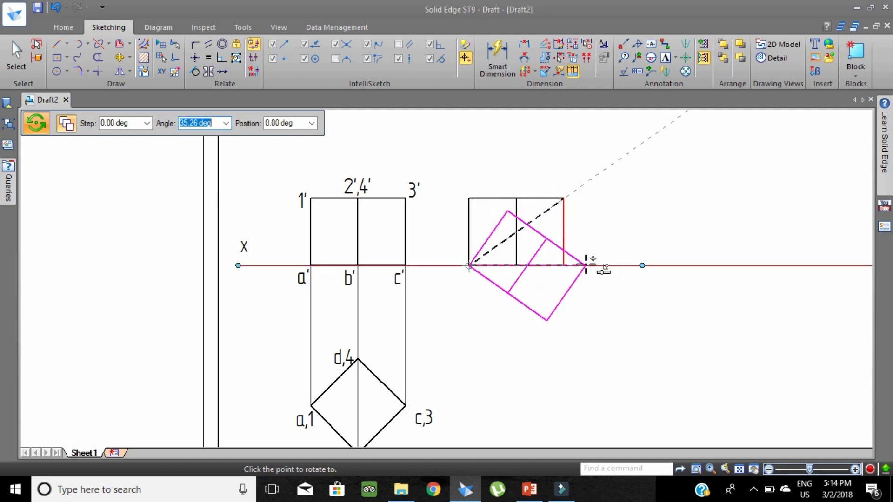
pyautogui.click(590, 266)
# Delete the original rectangle lines and diagonal, then fence-select the tilted rectangle
pyautogui.click(479, 199)
pyautogui.keyDown('shift'); pyautogui.click(516, 208); pyautogui.keyUp('shift')
pyautogui.keyDown('shift'); pyautogui.click(544, 211); pyautogui.keyUp('shift')
pyautogui.keyDown('shift'); pyautogui.click(563, 221); pyautogui.keyUp('shift')
pyautogui.keyDown('shift'); pyautogui.click(470, 209); pyautogui.keyUp('shift')
pyautogui.press('Delete')
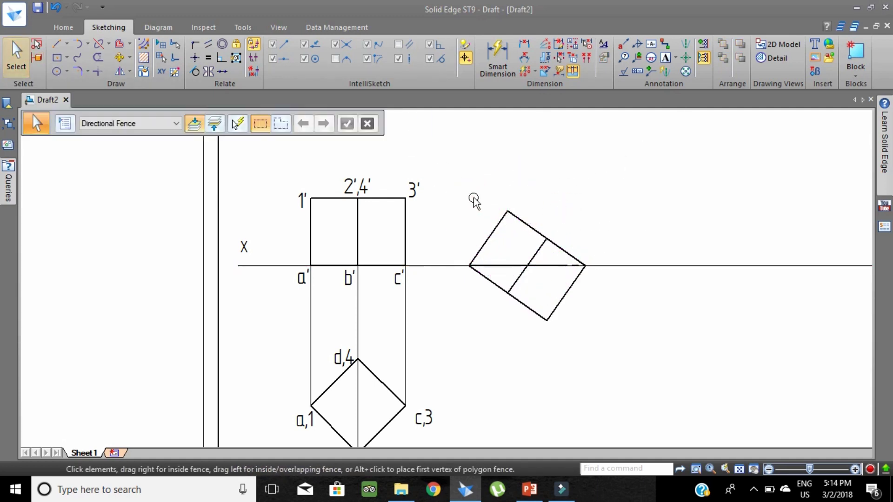
pyautogui.moveTo(461, 192); pyautogui.dragTo(596, 330)
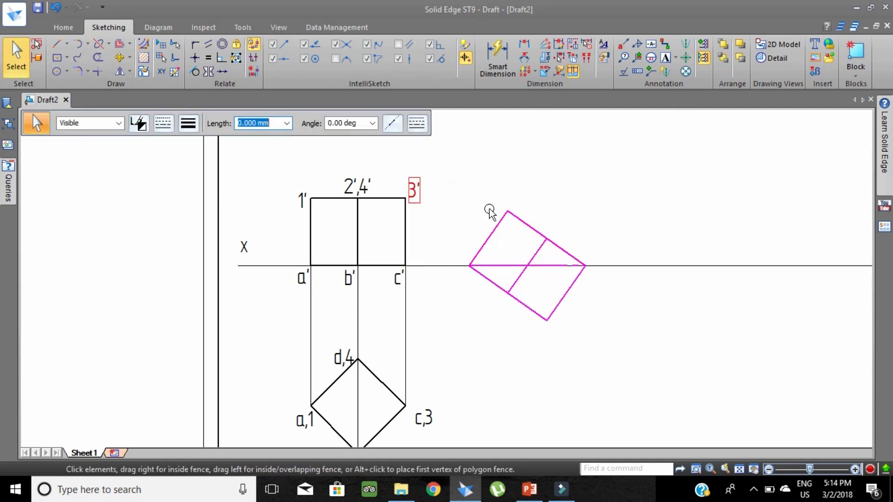
# Move the tilted square up and connect its bottom corner onto the X line
pyautogui.moveTo(489, 212); pyautogui.dragTo(496, 154)
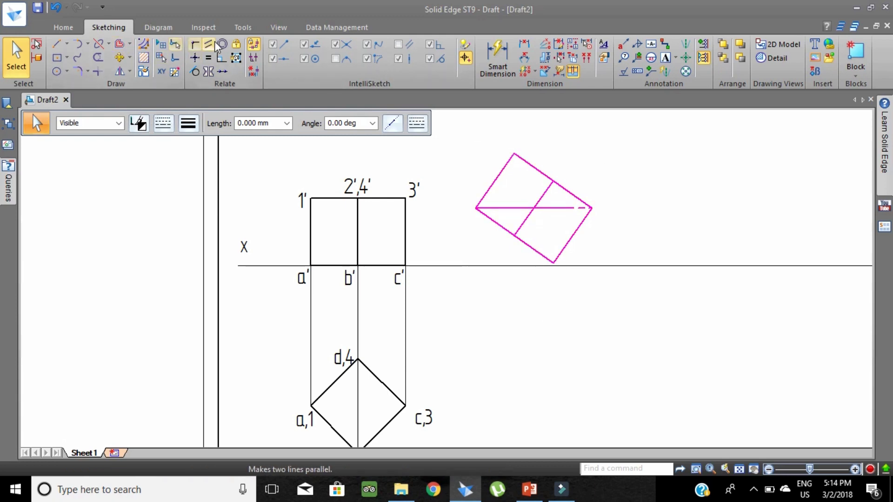
pyautogui.click(195, 44)
pyautogui.scroll(4, 575, 279)
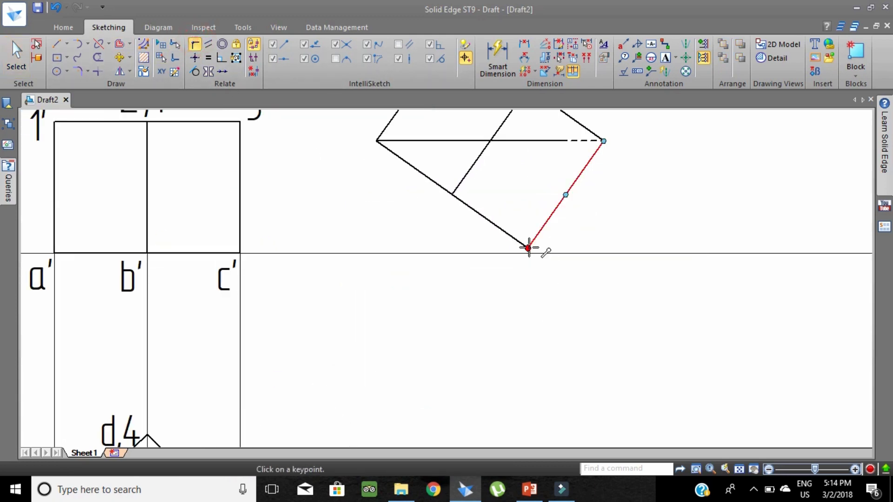
pyautogui.click(527, 248)
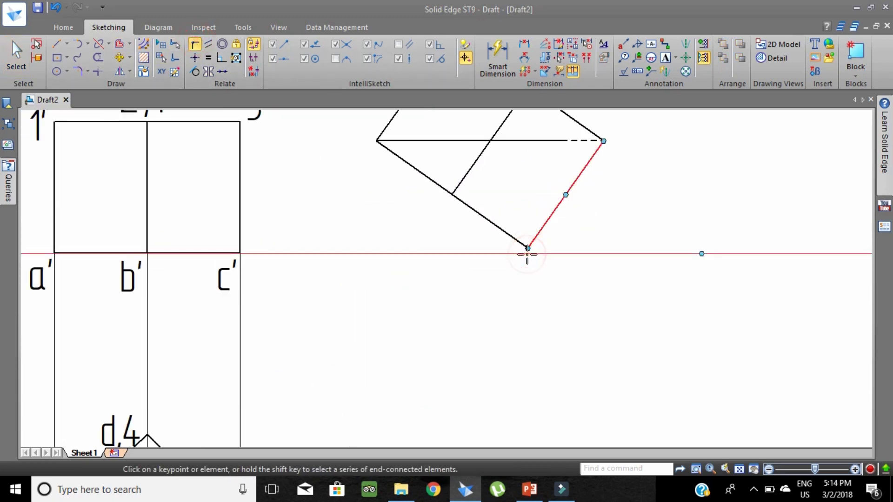
pyautogui.click(527, 254)
pyautogui.scroll(-3, 473, 311)
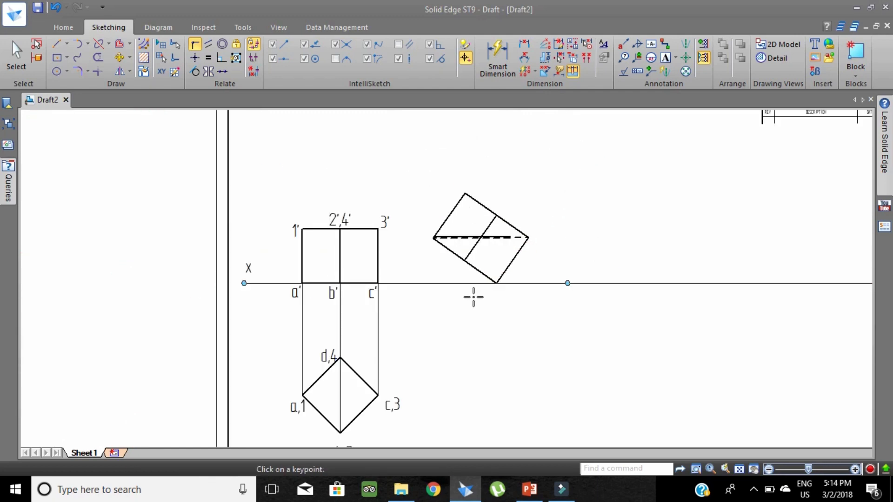
pyautogui.scroll(3, 486, 237)
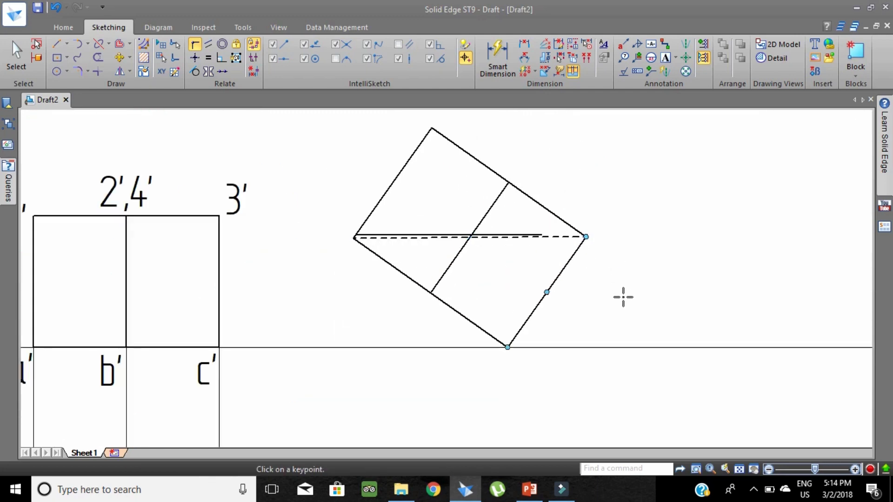
pyautogui.scroll(3, 490, 244)
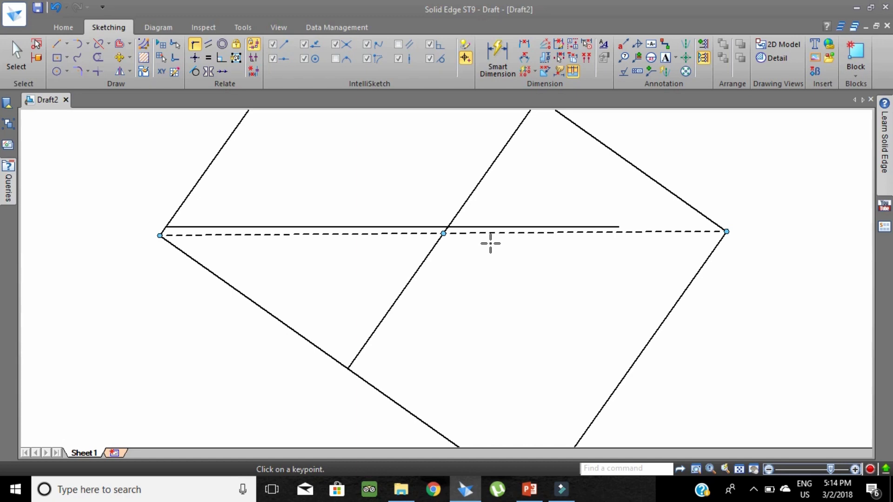
pyautogui.press('Escape')
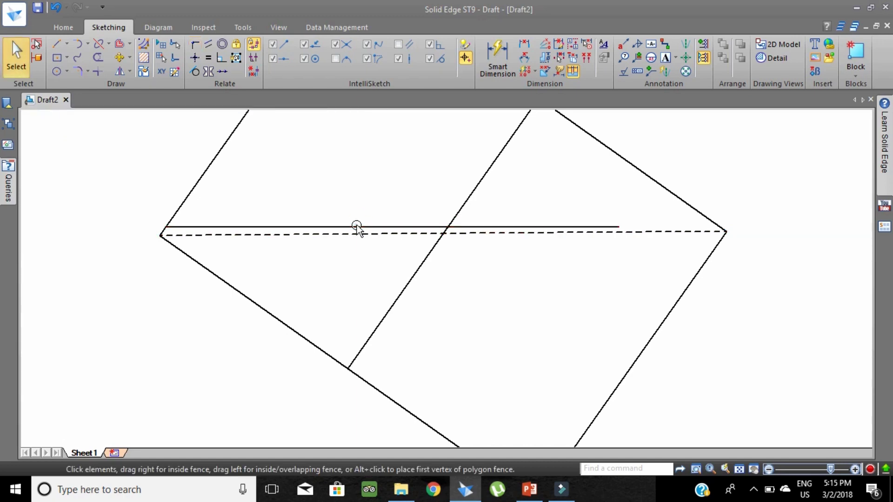
# Remove the solid horizontal line inside the square, leaving the dashed one
pyautogui.click(356, 227)
pyautogui.click(316, 194)
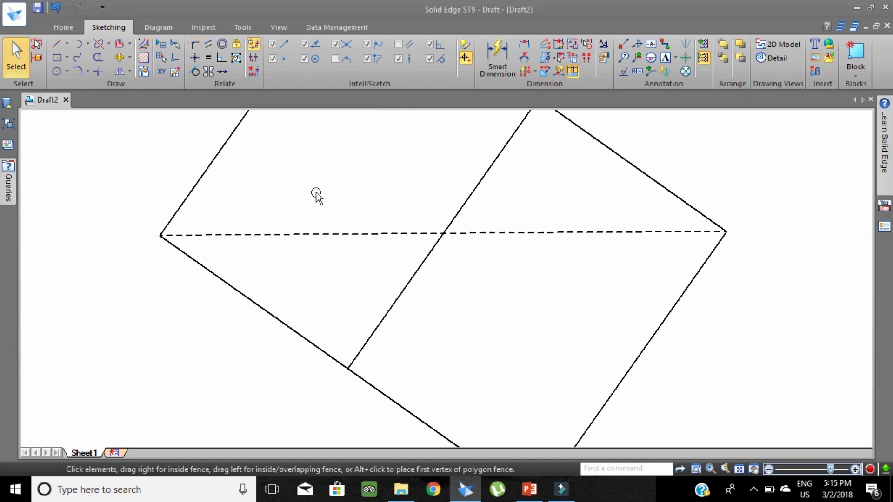
pyautogui.scroll(-3, 478, 231)
pyautogui.scroll(-2, 610, 242)
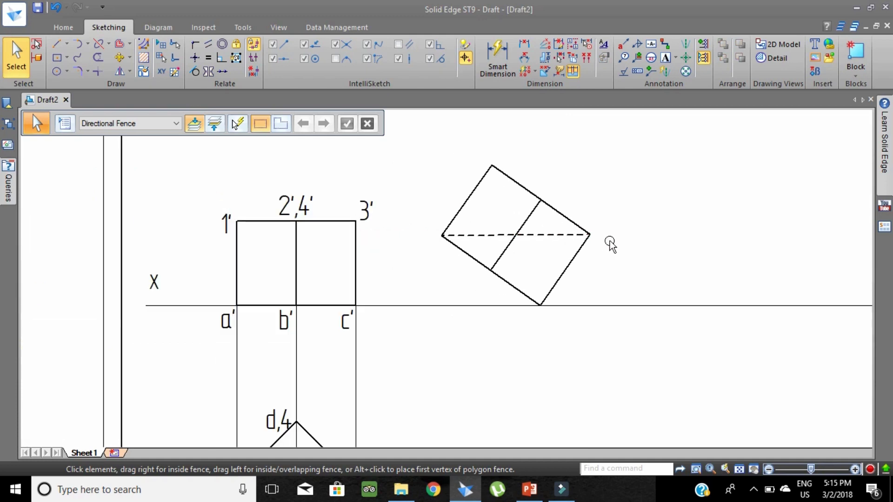
# Drop a solid vertical projector from the tilted square's left corner to below the X line
pyautogui.press('Escape')
pyautogui.scroll(-3, 453, 206)
pyautogui.scroll(3, 454, 196)
pyautogui.scroll(-2, 442, 201)
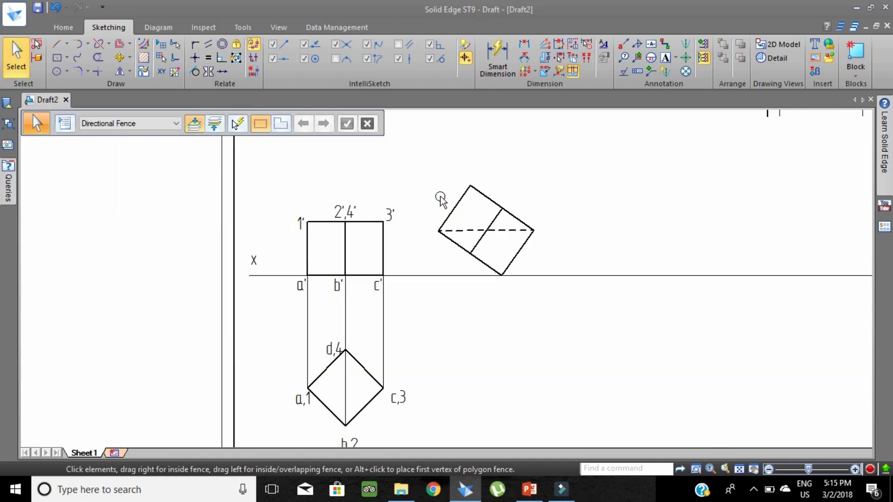
pyautogui.scroll(2, 441, 200)
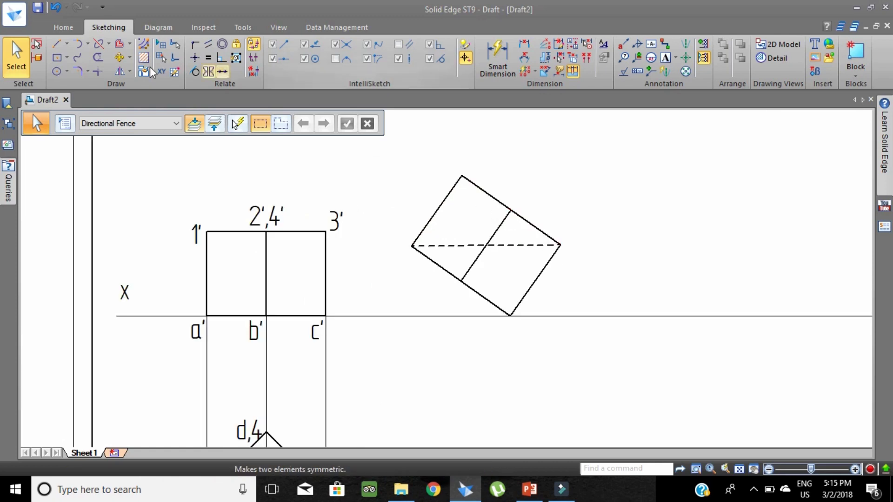
pyautogui.click(57, 45)
pyautogui.click(163, 123)
pyautogui.click(180, 141)
pyautogui.click(412, 246)
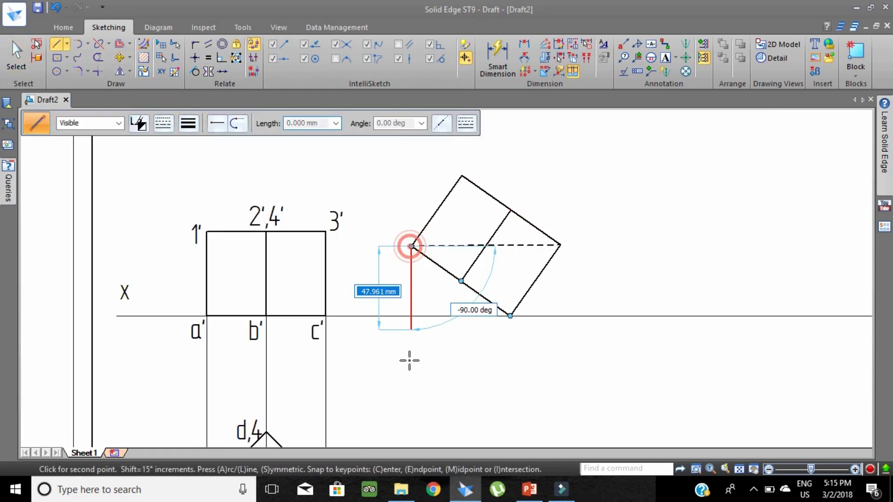
pyautogui.scroll(-1, 409, 368)
pyautogui.moveTo(403, 404); pyautogui.dragTo(403, 295, button='middle')
pyautogui.click(412, 420)
pyautogui.press('Escape')
pyautogui.click(412, 284)
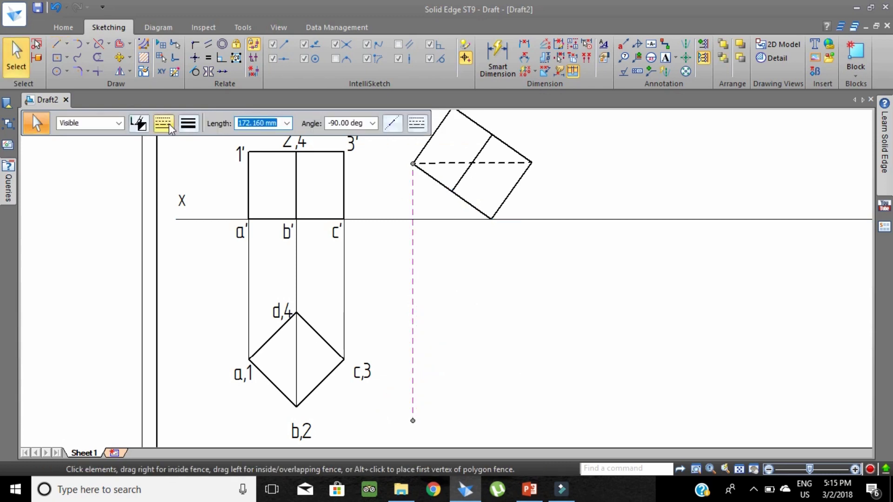
pyautogui.click(163, 123)
pyautogui.click(176, 142)
# Add solid vertical projectors down from the square's top vertex and its next corner
pyautogui.click(57, 44)
pyautogui.scroll(-2, 452, 191)
pyautogui.click(462, 165)
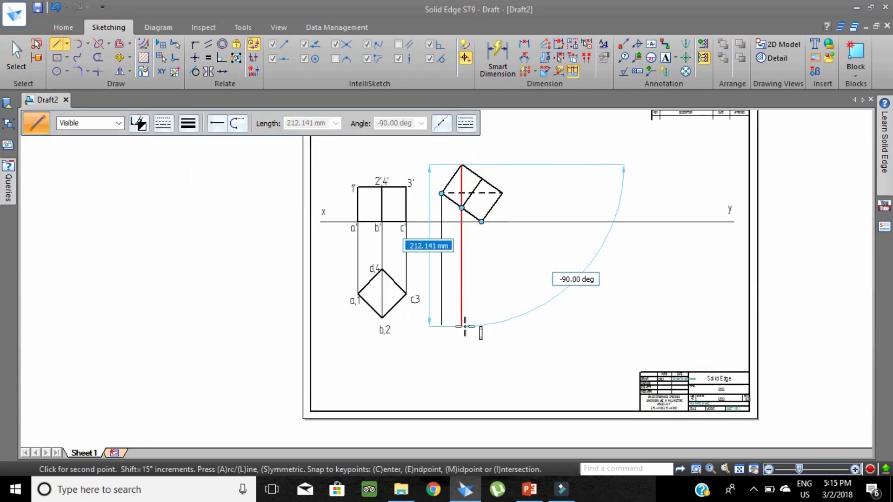
pyautogui.click(461, 326)
pyautogui.press('Escape')
pyautogui.click(462, 232)
pyautogui.click(163, 123)
pyautogui.click(182, 141)
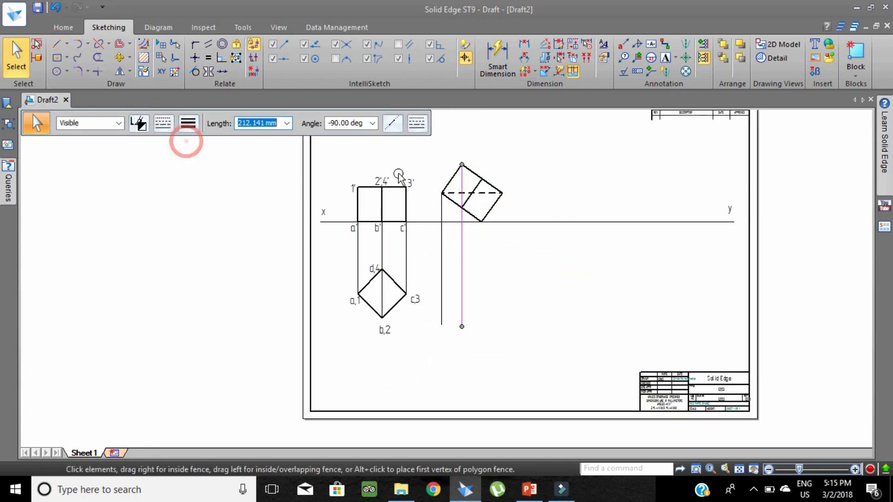
pyautogui.click(57, 44)
pyautogui.scroll(3, 495, 202)
pyautogui.click(491, 211)
pyautogui.scroll(1, 499, 260)
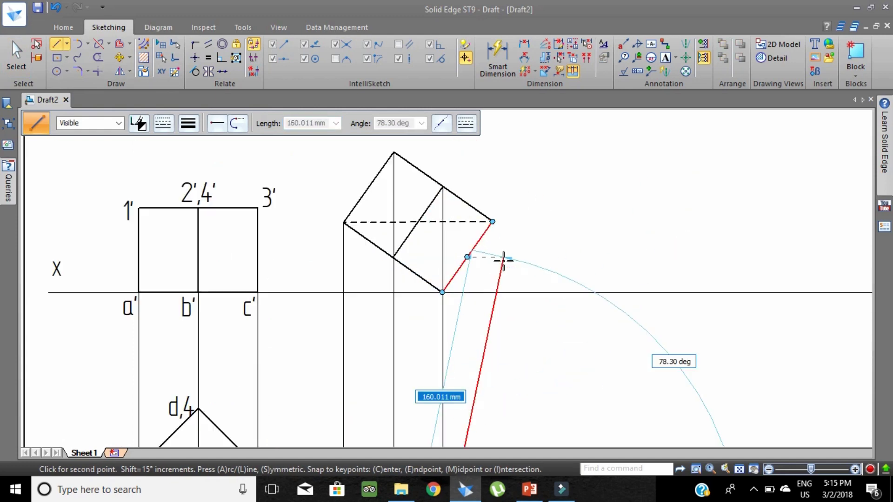
pyautogui.scroll(2, 548, 403)
pyautogui.scroll(-3, 551, 378)
pyautogui.rightClick(553, 374)
pyautogui.scroll(2, 501, 236)
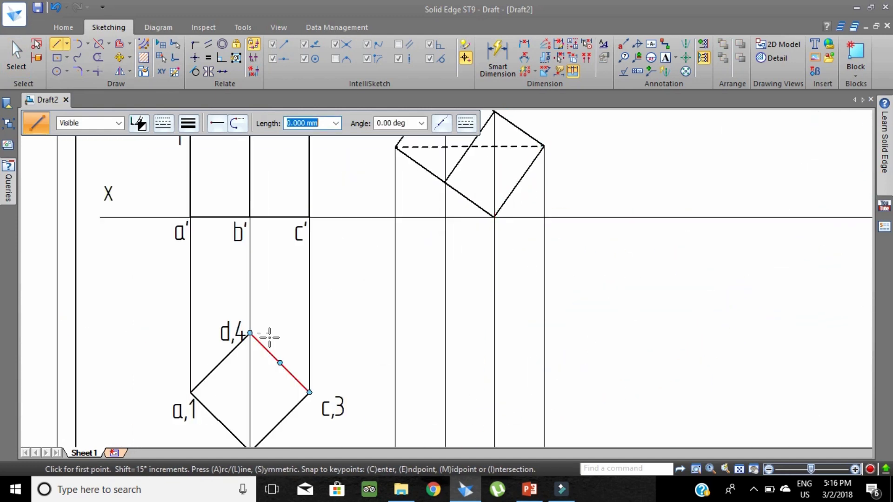
# Draw horizontal projectors rightward from top-view points d,4, a,1 and b,2
pyautogui.click(251, 333)
pyautogui.click(590, 333)
pyautogui.scroll(-1, 510, 274)
pyautogui.scroll(-1, 507, 251)
pyautogui.rightClick(619, 307)
pyautogui.click(307, 346)
pyautogui.click(584, 346)
pyautogui.rightClick(618, 378)
pyautogui.click(345, 385)
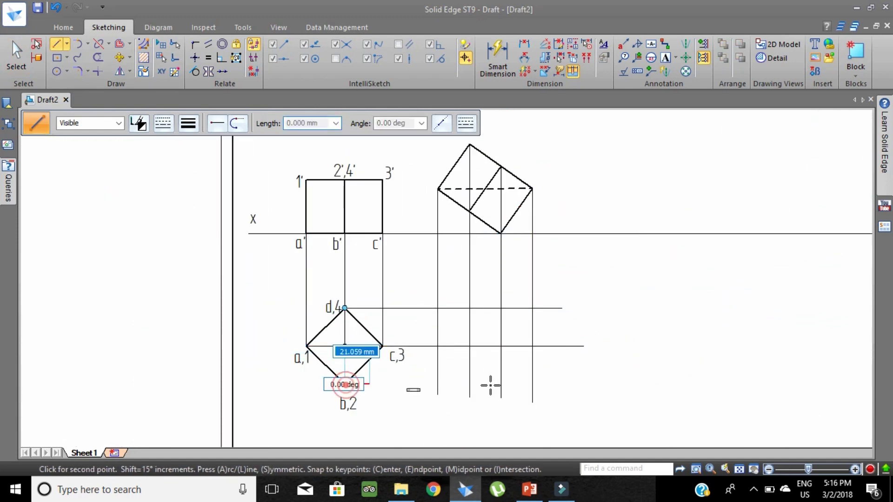
pyautogui.click(604, 385)
pyautogui.rightClick(649, 379)
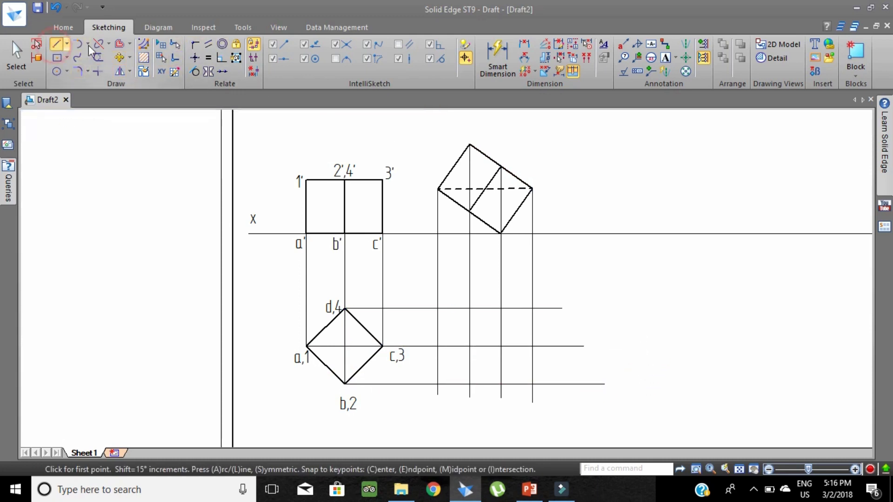
# Add text labels a', b',d', c', 3' and 2',4' at the tilted square's corners, with d' below b'
pyautogui.click(17, 55)
pyautogui.click(665, 58)
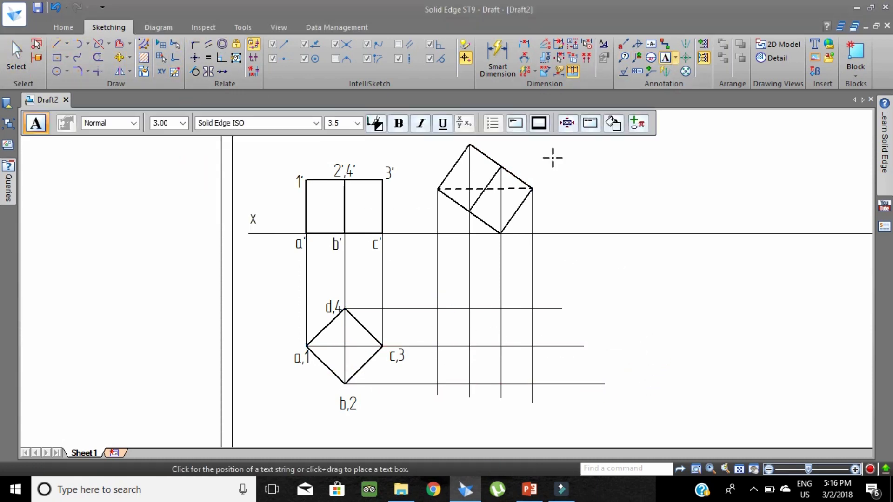
pyautogui.scroll(2, 425, 184)
pyautogui.click(429, 187)
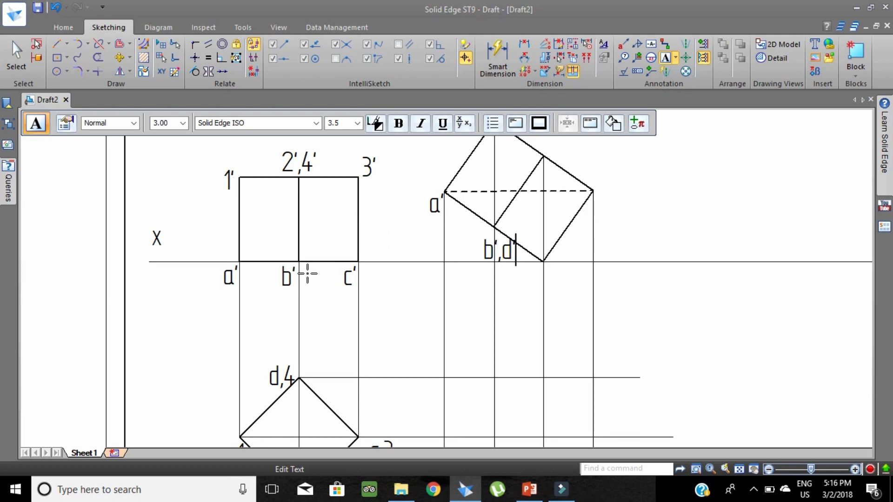
pyautogui.scroll(2, 544, 263)
pyautogui.scroll(-4, 551, 305)
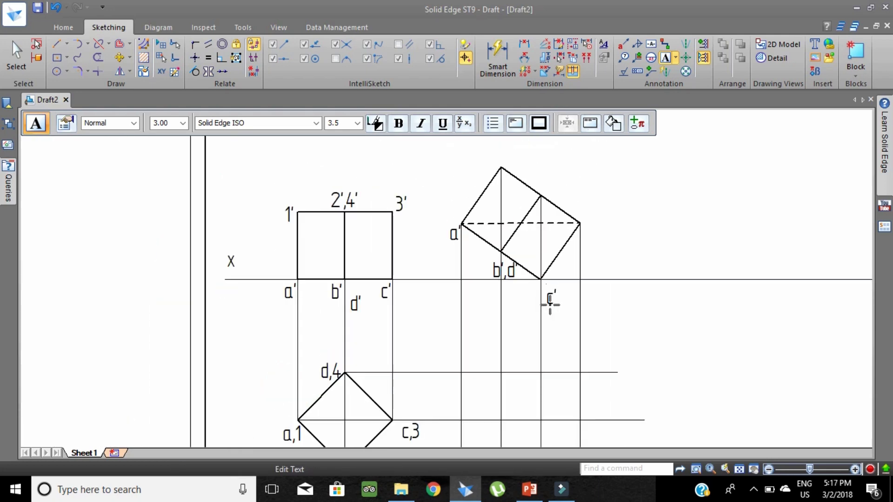
pyautogui.scroll(1, 594, 214)
pyautogui.click(576, 238)
pyautogui.write('3')
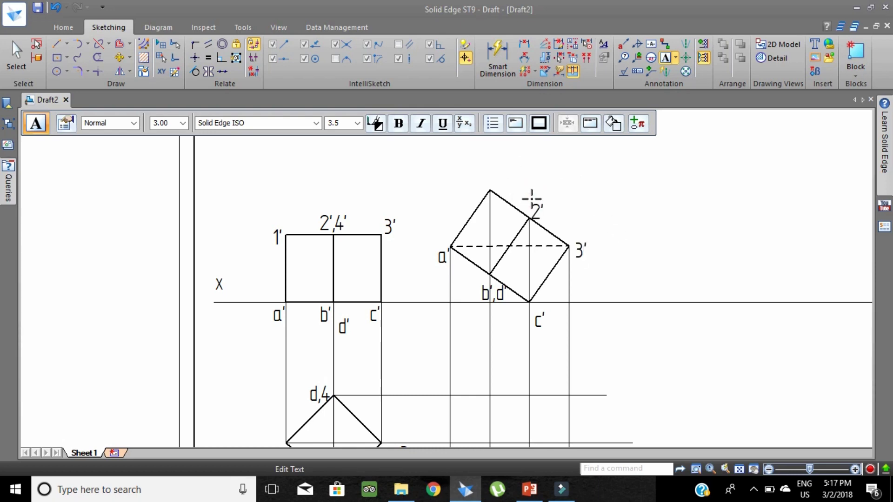
pyautogui.click(487, 172)
pyautogui.scroll(-2, 484, 260)
pyautogui.press('Escape')
# Set up the Line tool with a 0.50 mm line width for the new top view
pyautogui.click(68, 44)
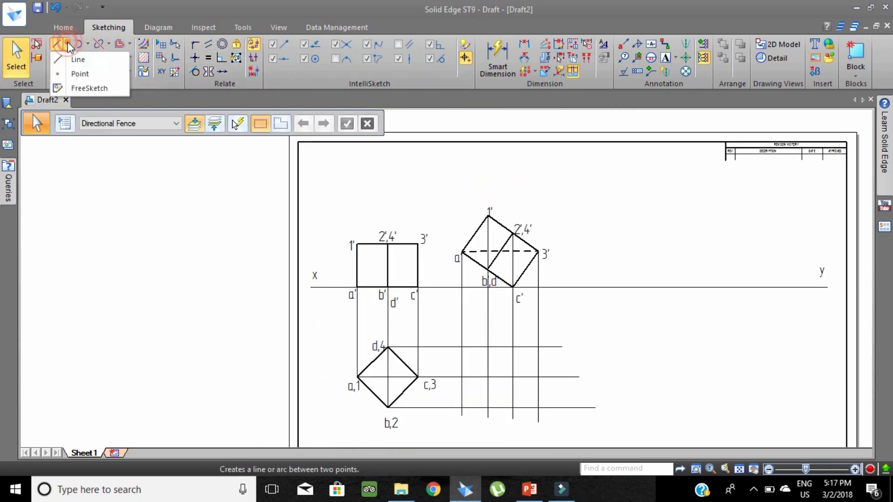
pyautogui.click(80, 73)
pyautogui.scroll(3, 465, 390)
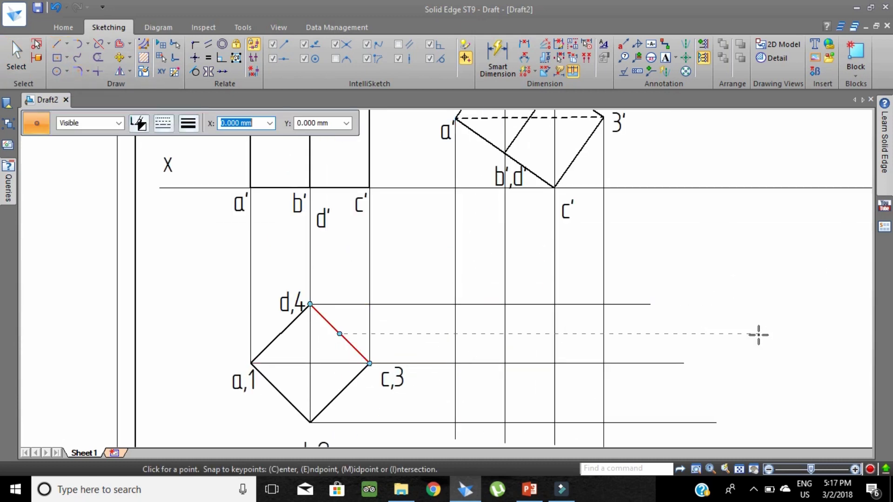
pyautogui.press('Escape')
pyautogui.click(57, 43)
pyautogui.click(188, 123)
pyautogui.click(202, 174)
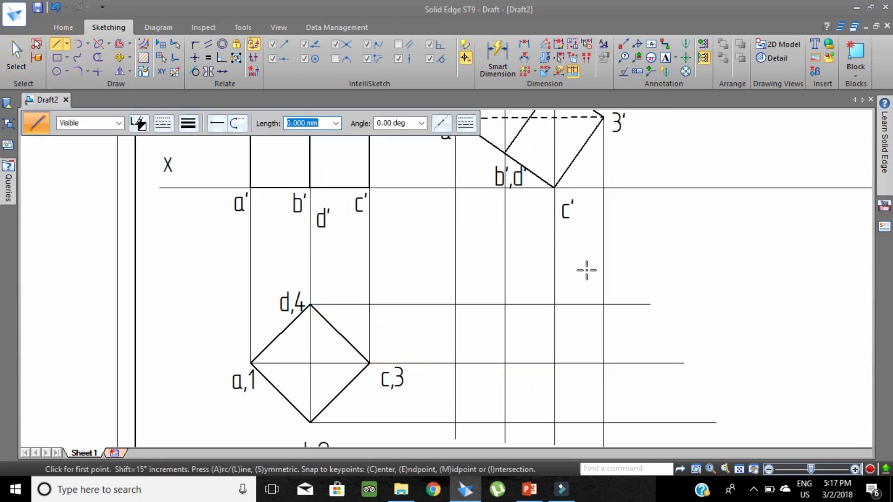
pyautogui.scroll(-1, 586, 270)
pyautogui.scroll(3, 447, 320)
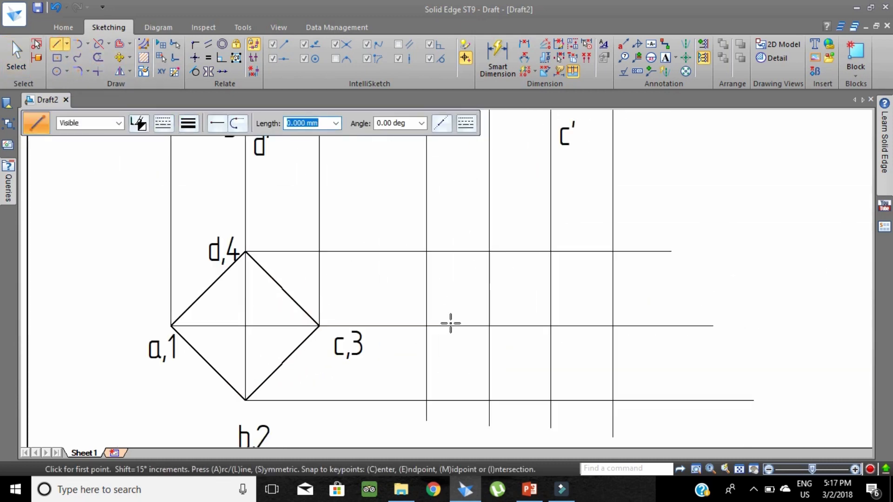
# Draw the hexagon's first slanted edge and bottom edge between projector intersections
pyautogui.click(421, 327)
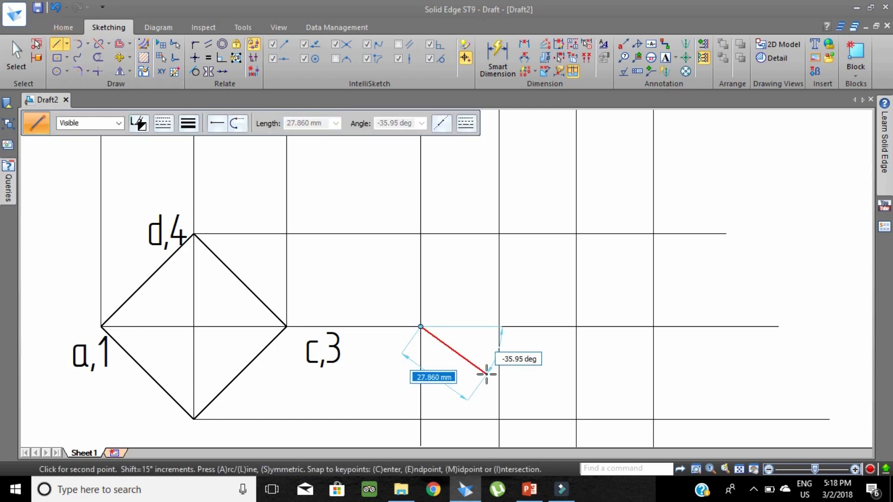
pyautogui.scroll(-3, 448, 337)
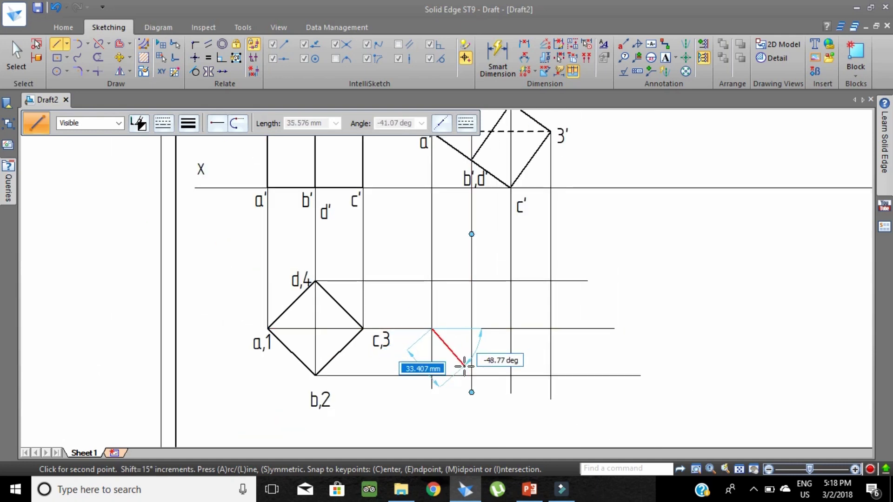
pyautogui.scroll(-1, 463, 365)
pyautogui.scroll(-2, 460, 367)
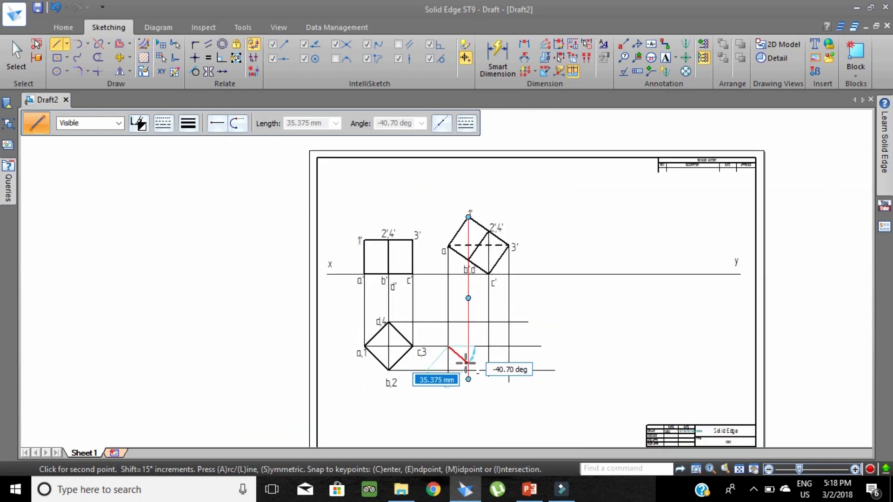
pyautogui.scroll(3, 466, 366)
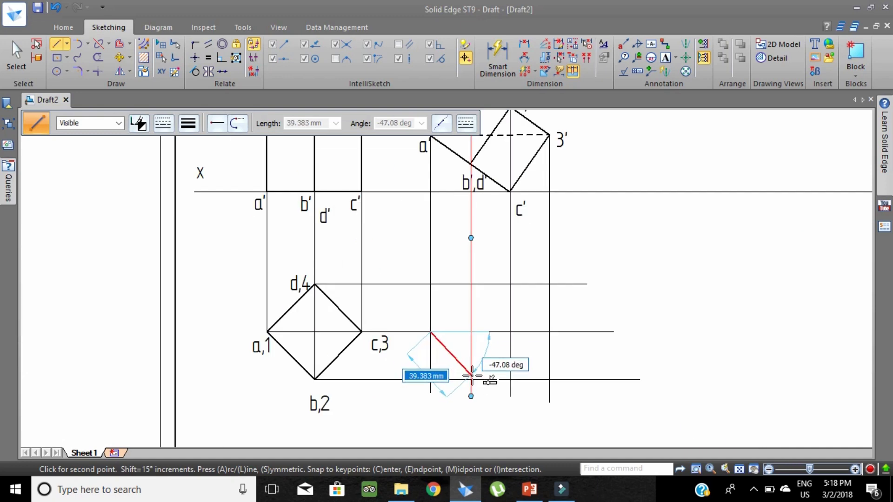
pyautogui.scroll(4, 469, 375)
pyautogui.click(458, 353)
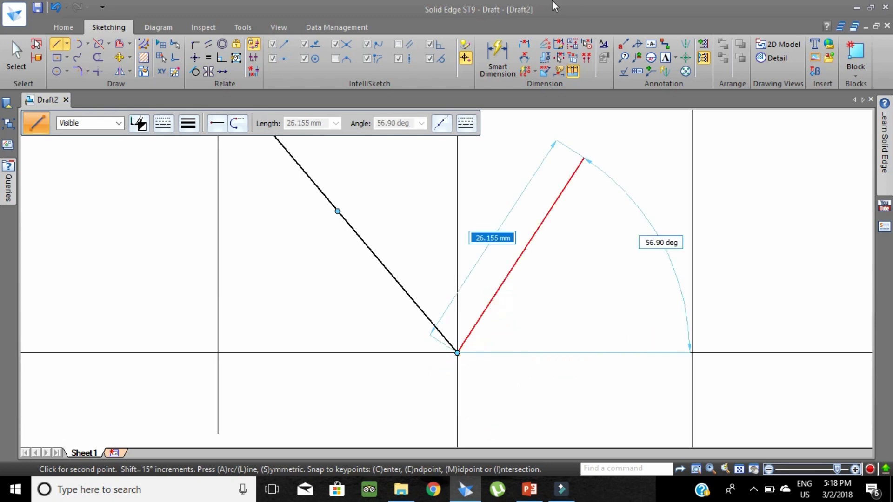
pyautogui.scroll(-10, 479, 209)
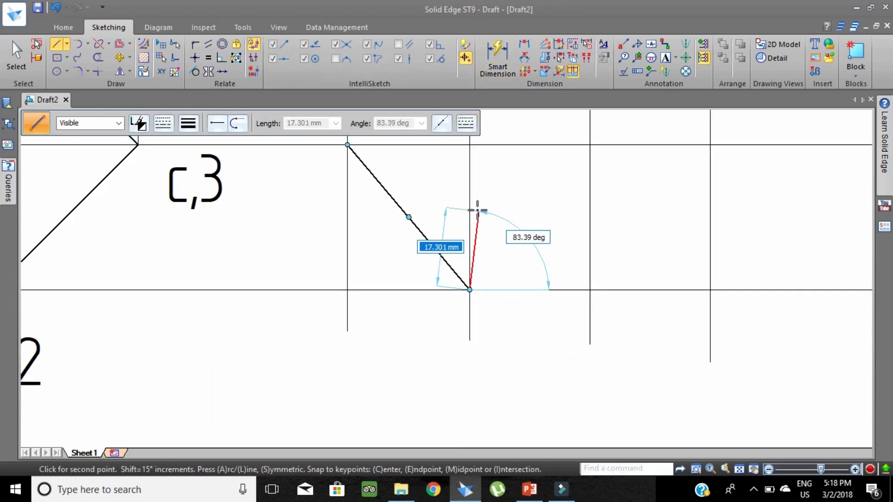
pyautogui.scroll(-2, 572, 176)
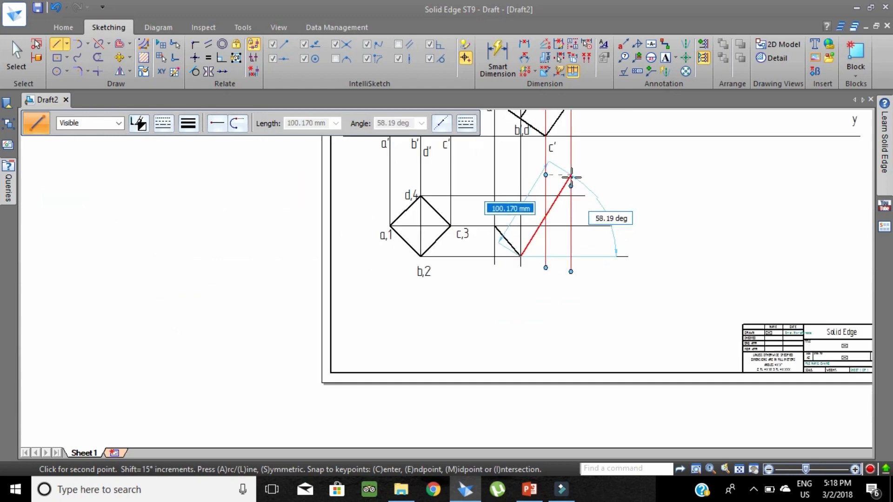
pyautogui.scroll(3, 583, 134)
pyautogui.scroll(-2, 568, 176)
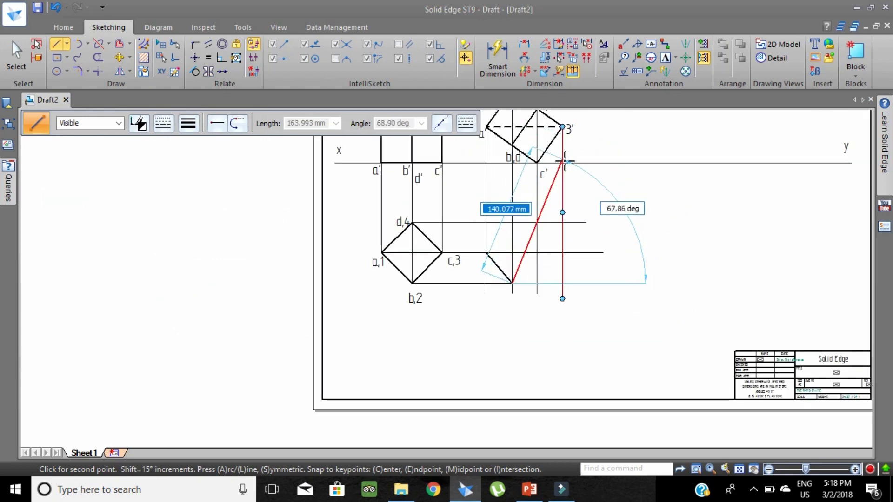
pyautogui.scroll(-1, 565, 153)
pyautogui.scroll(2, 565, 140)
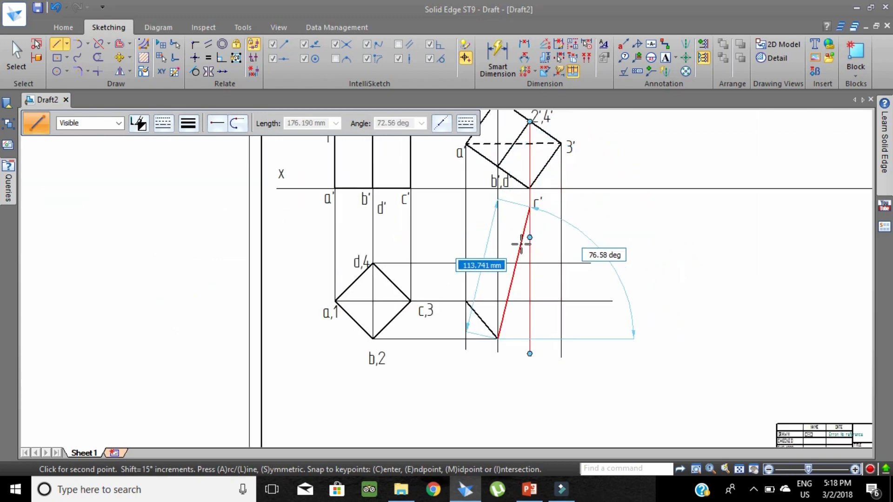
pyautogui.click(529, 339)
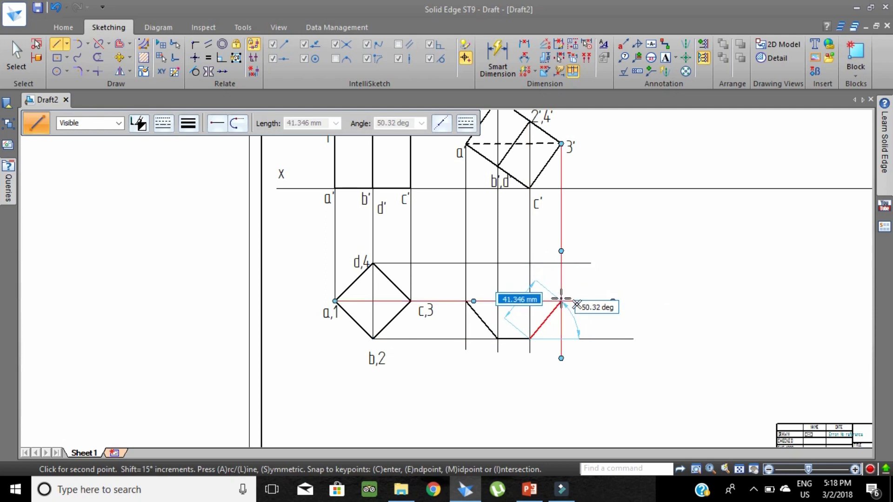
# Draw the right slanted, top and closing edges to complete the hexagonal outline
pyautogui.scroll(2, 574, 302)
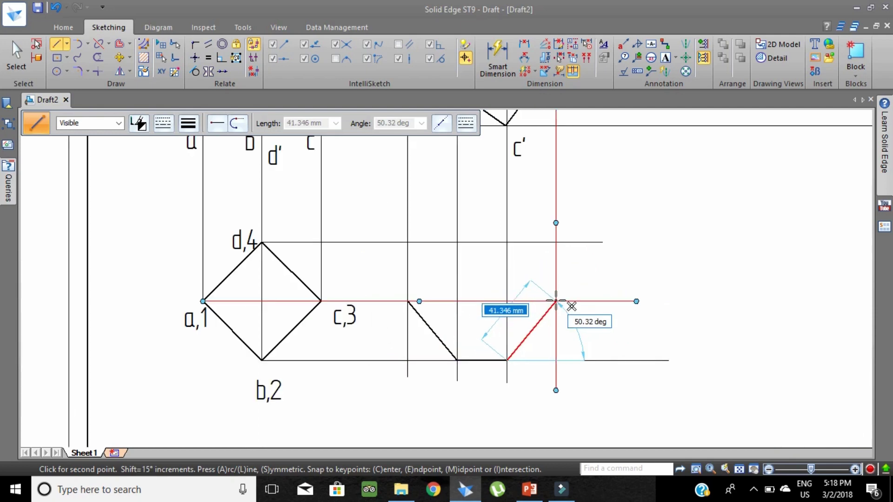
pyautogui.click(556, 301)
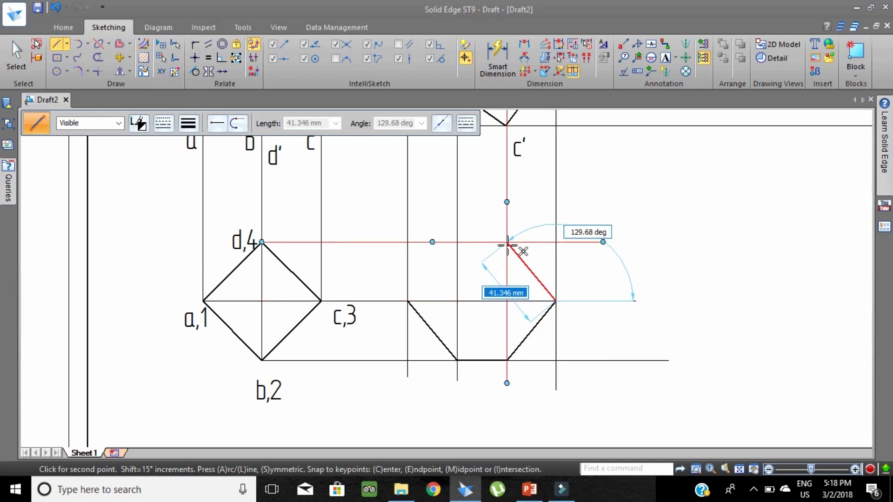
pyautogui.scroll(-3, 523, 267)
pyautogui.scroll(2, 528, 279)
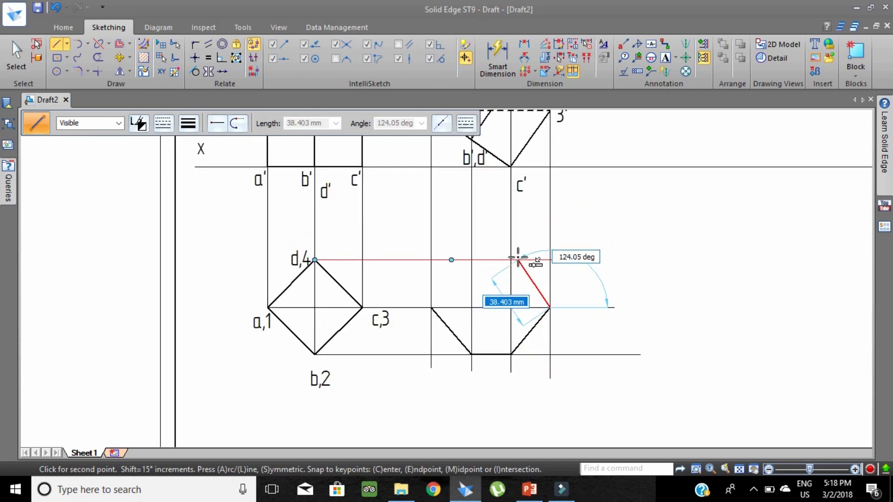
pyautogui.click(512, 259)
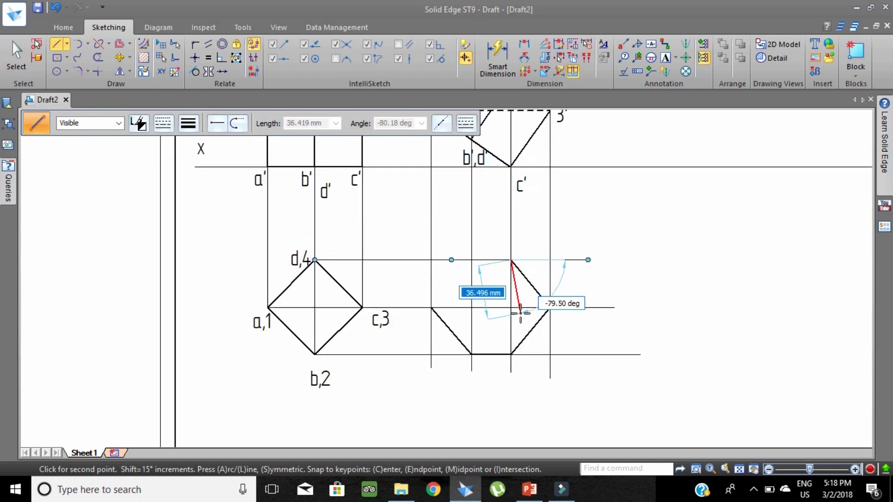
pyautogui.scroll(-3, 521, 312)
pyautogui.scroll(2, 520, 313)
pyautogui.scroll(1, 518, 279)
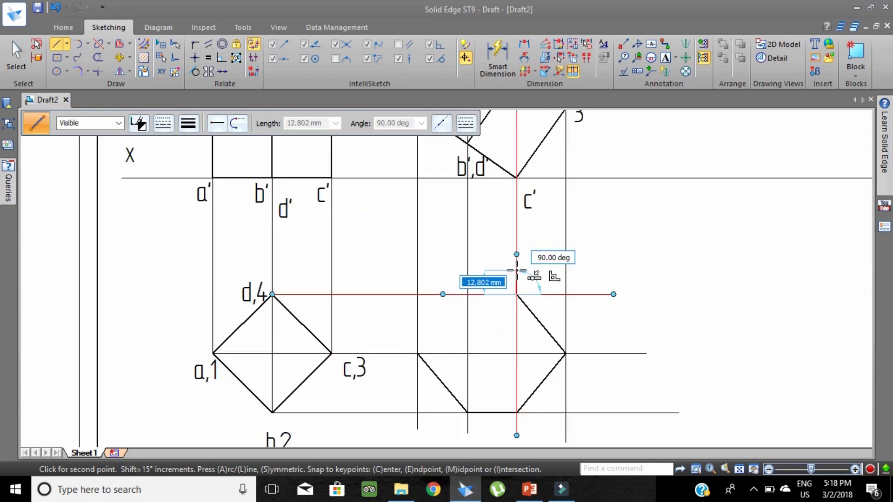
pyautogui.scroll(-2, 514, 282)
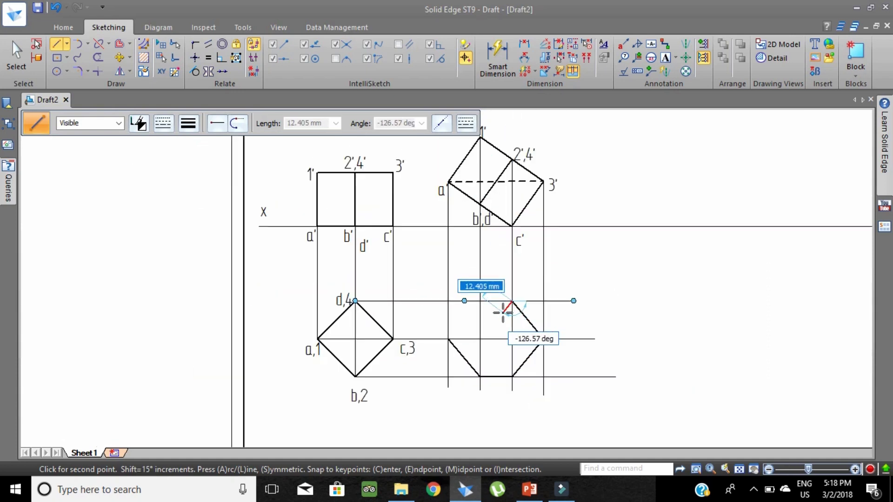
pyautogui.click(512, 299)
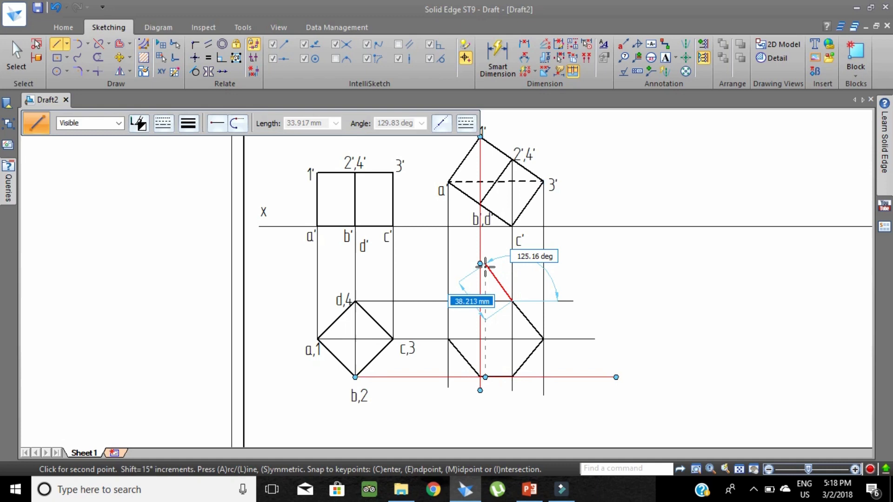
pyautogui.click(480, 301)
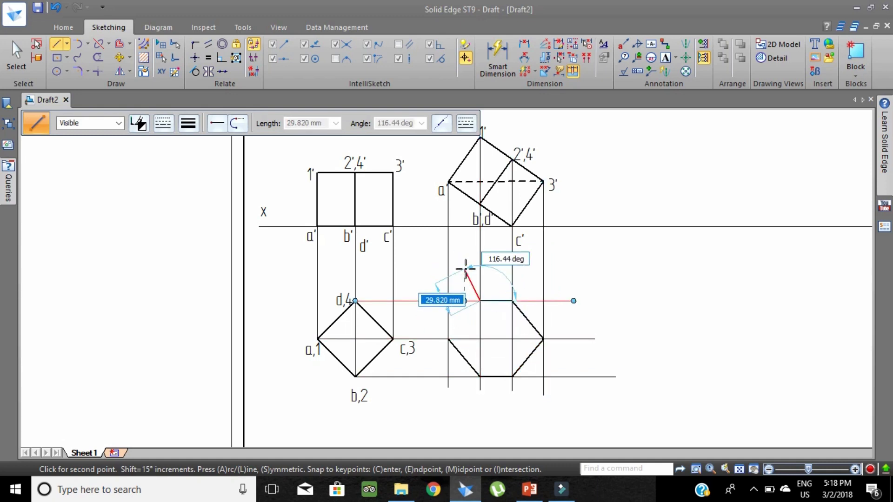
pyautogui.click(448, 339)
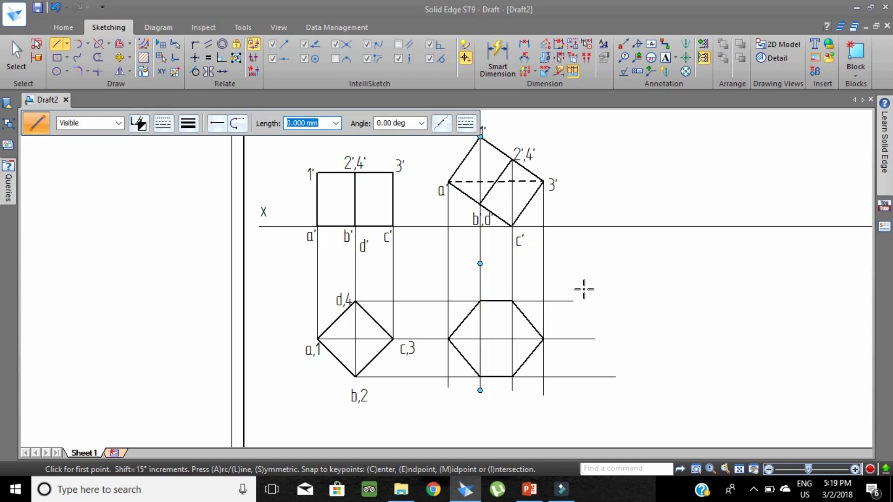
# Draw solid inner edges: left vertex to centre to top-right vertex, and centre to bottom vertex
pyautogui.click(449, 339)
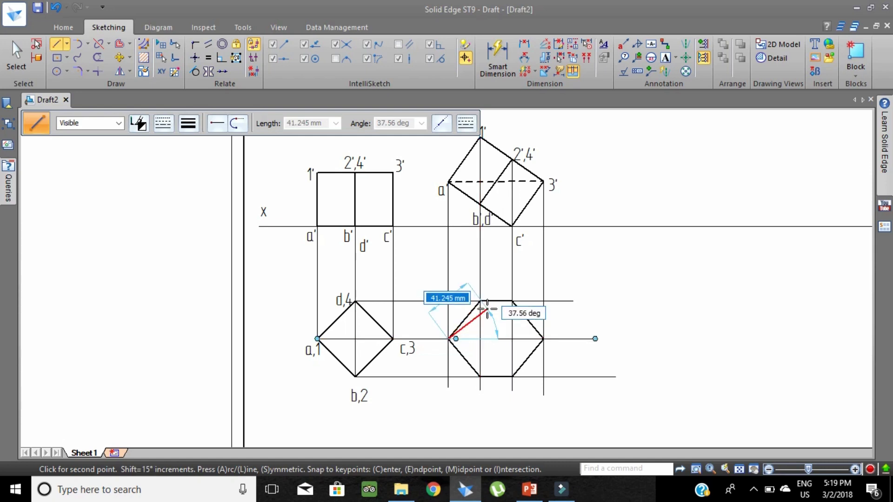
pyautogui.click(481, 339)
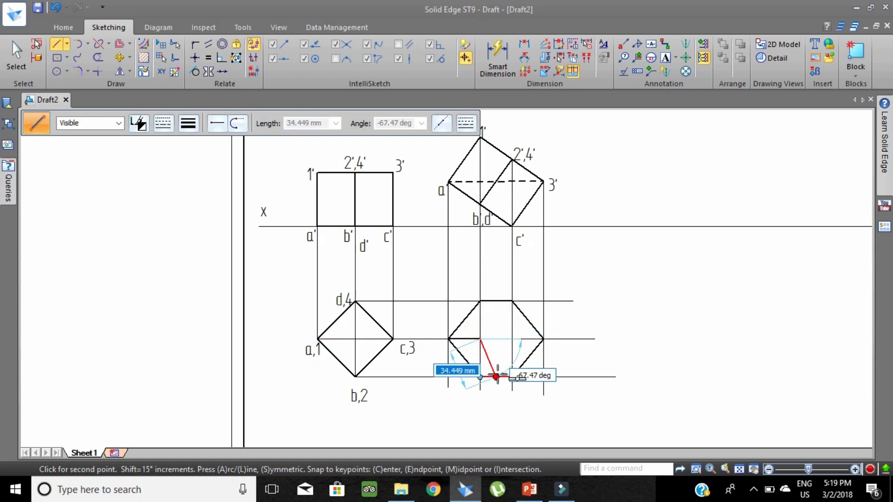
pyautogui.click(512, 302)
pyautogui.rightClick(598, 331)
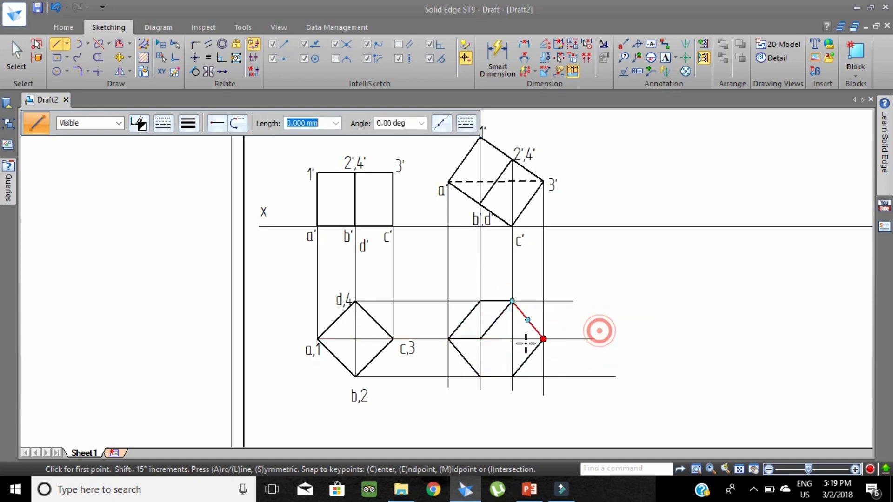
pyautogui.click(481, 339)
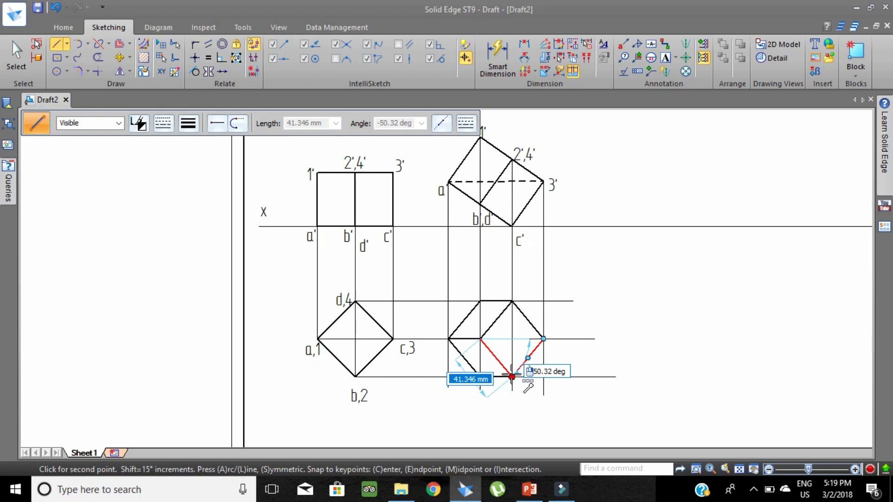
pyautogui.click(512, 376)
pyautogui.rightClick(553, 401)
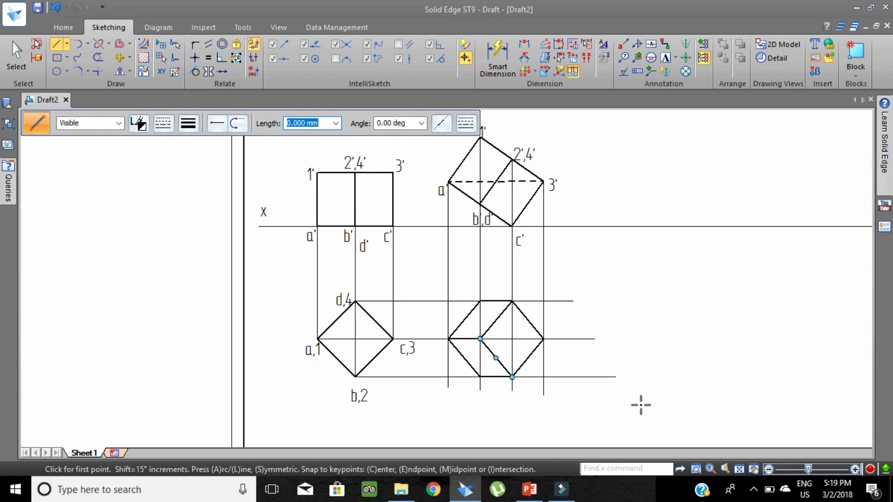
# Using a dashed style, draw a hidden edge from the upper-left vertex via the centre to the bottom vertex
pyautogui.click(163, 123)
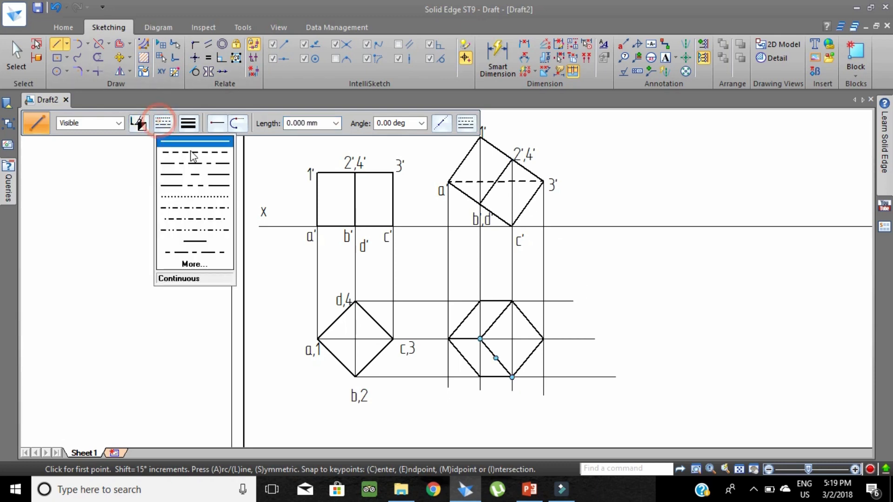
pyautogui.click(190, 150)
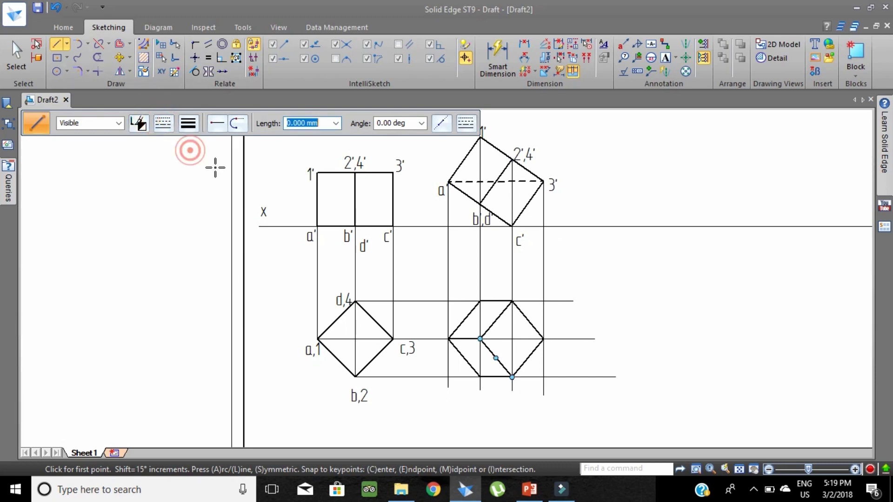
pyautogui.click(479, 301)
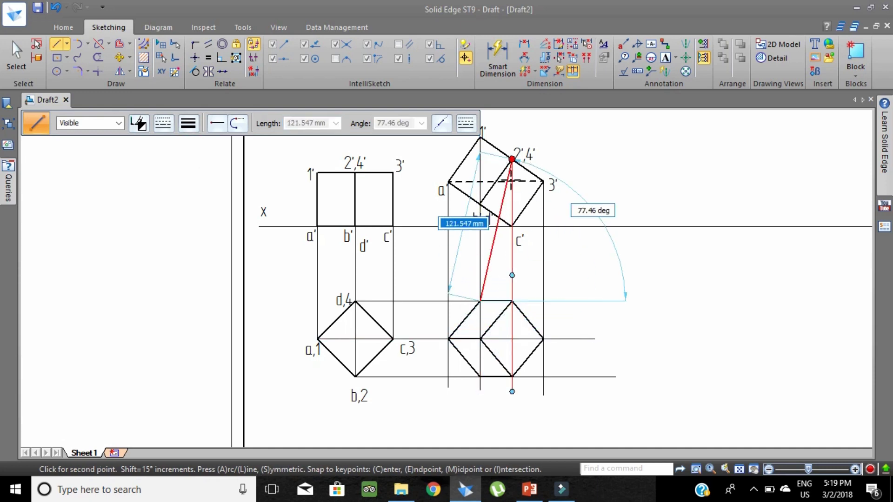
pyautogui.click(511, 339)
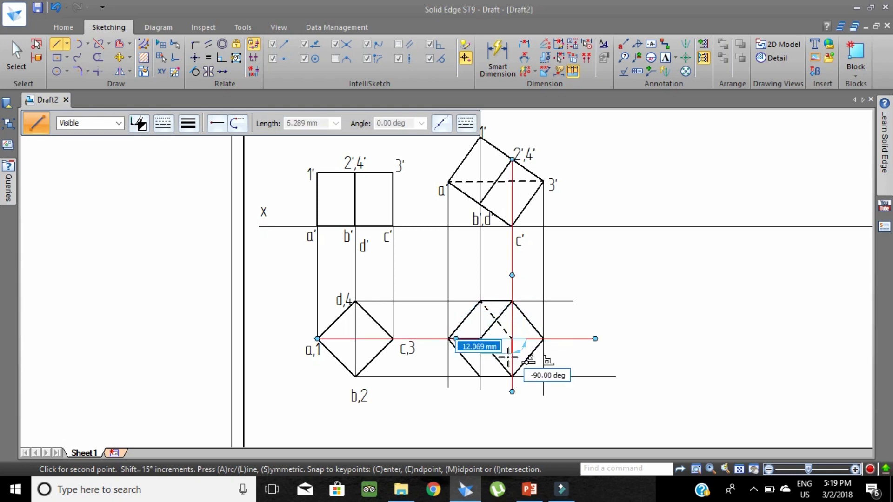
pyautogui.click(480, 376)
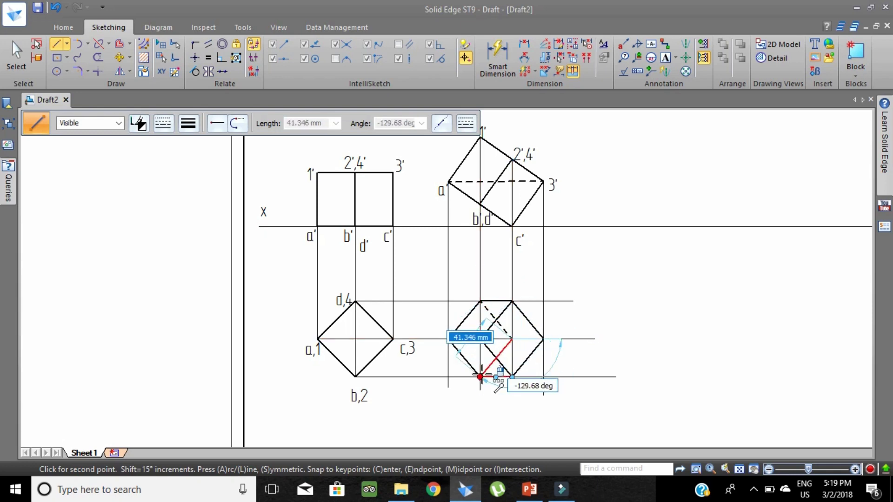
pyautogui.click(480, 376)
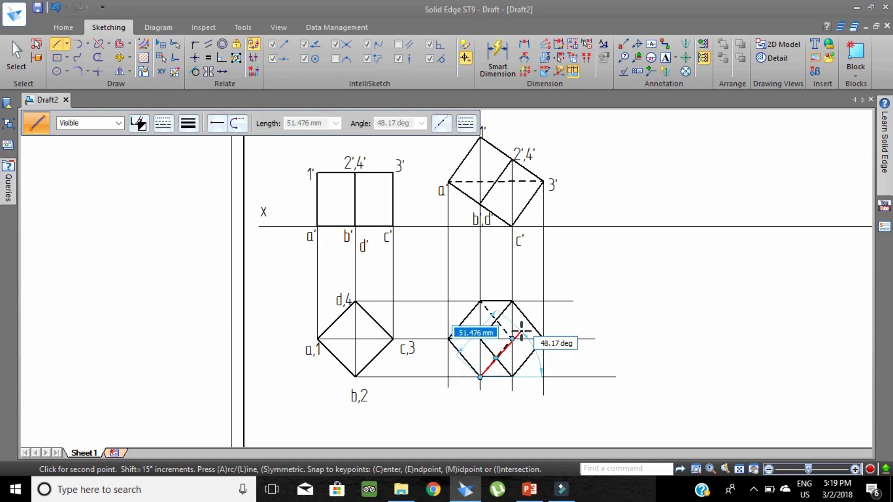
pyautogui.rightClick(513, 342)
# Add dashed hidden edges from the hexagon centre to the bottom and right vertices
pyautogui.click(511, 339)
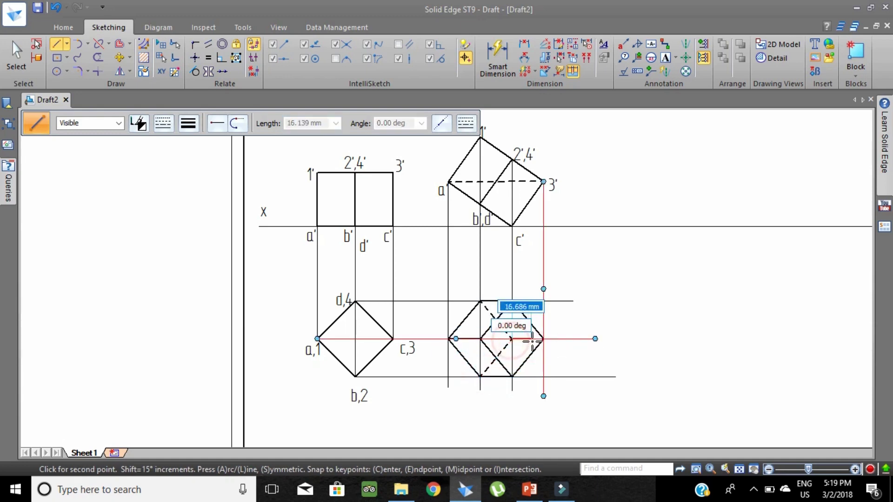
pyautogui.click(512, 376)
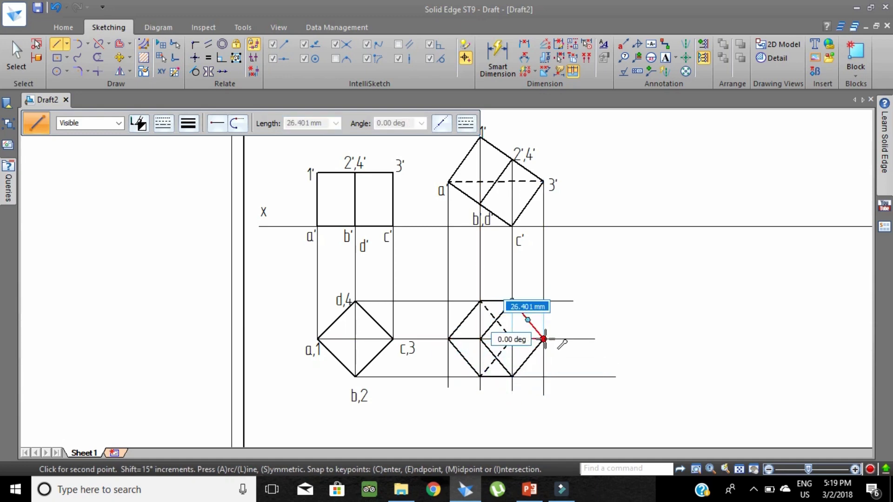
pyautogui.click(543, 339)
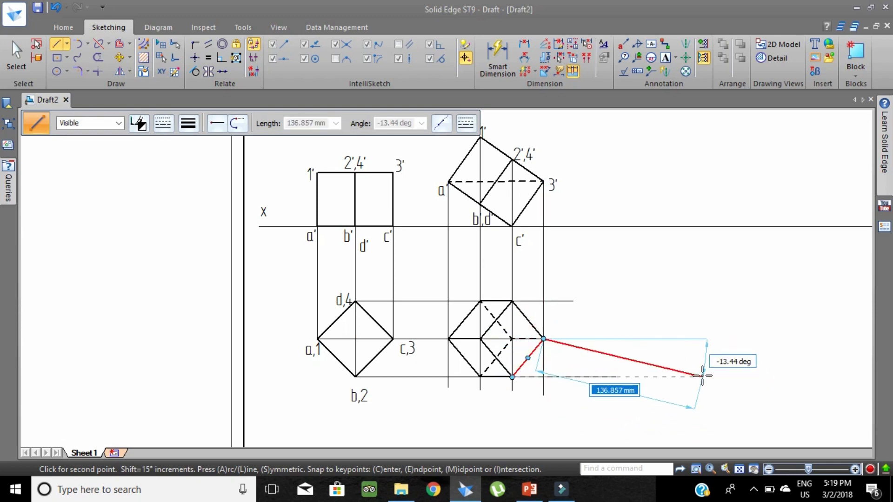
pyautogui.press('Escape')
pyautogui.scroll(4, 557, 352)
pyautogui.scroll(-2, 542, 353)
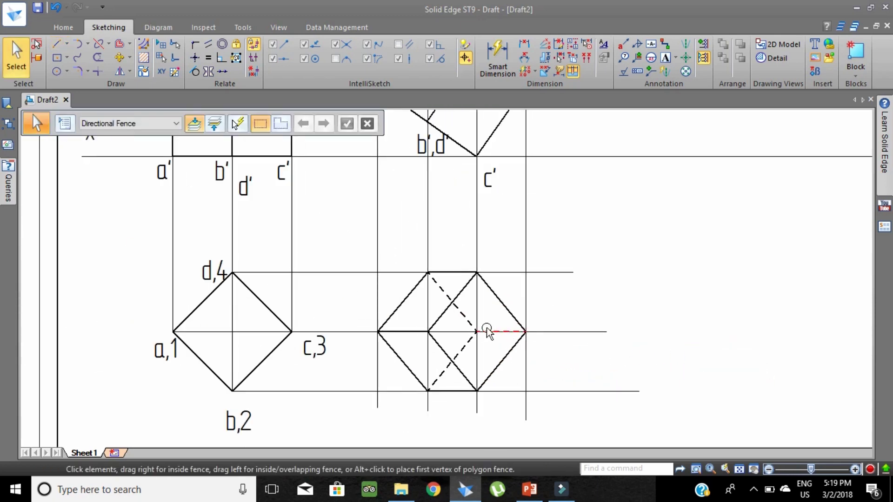
# Add text labels a, b, c and d beside the hexagon's corners
pyautogui.scroll(-3, 486, 331)
pyautogui.scroll(-1, 491, 230)
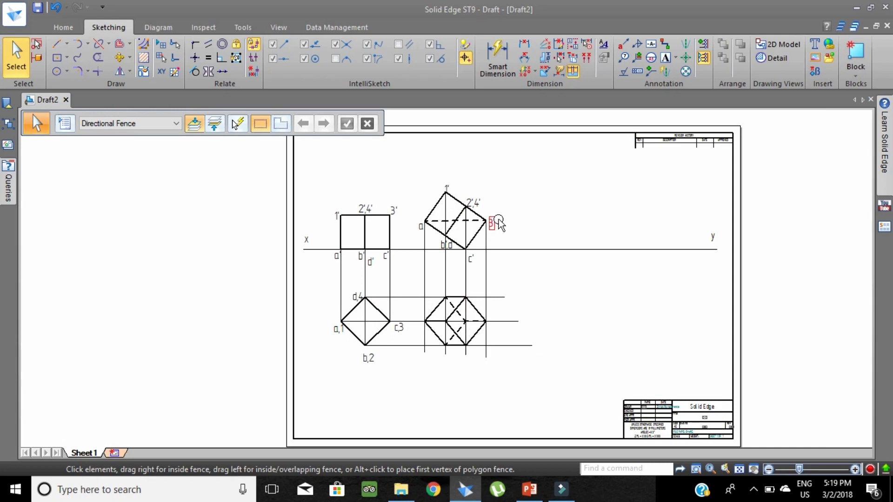
pyautogui.scroll(3, 450, 358)
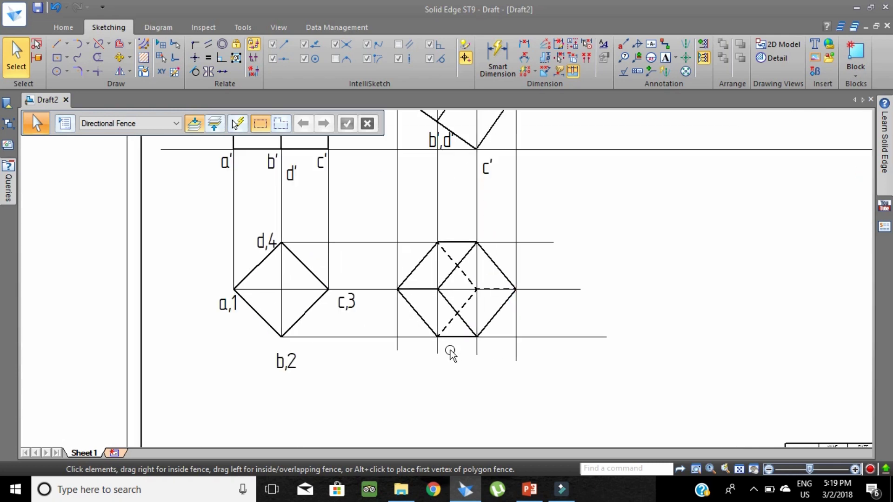
pyautogui.click(665, 57)
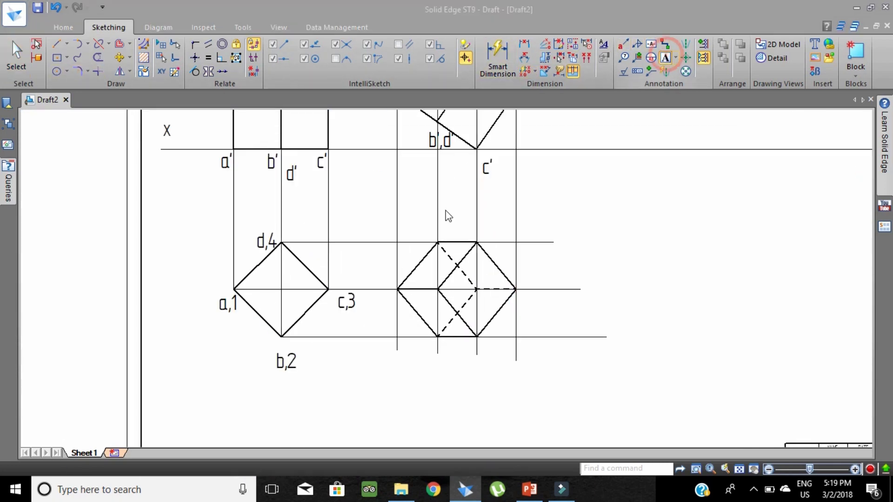
pyautogui.click(384, 295)
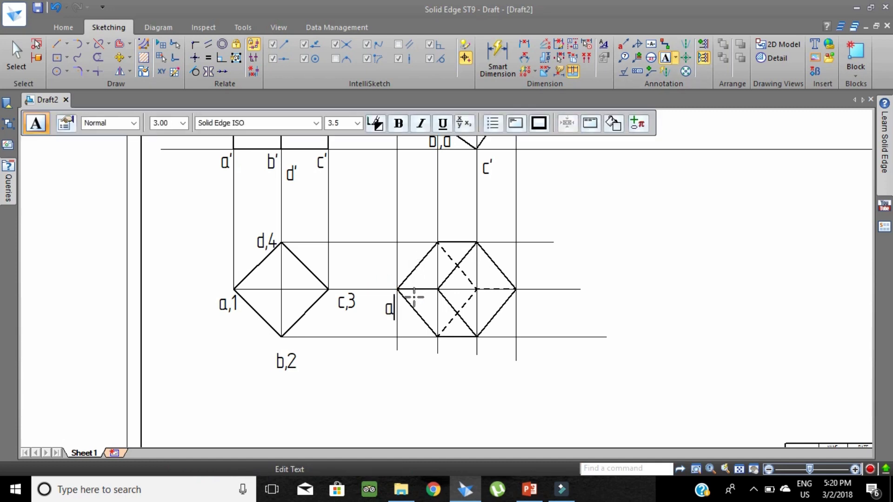
pyautogui.write('a')
pyautogui.click(431, 345)
pyautogui.scroll(2, 485, 288)
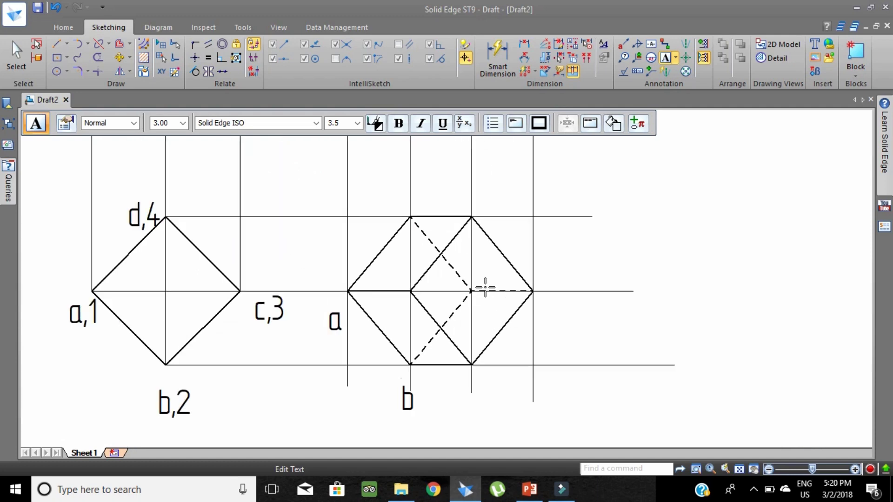
pyautogui.click(476, 297)
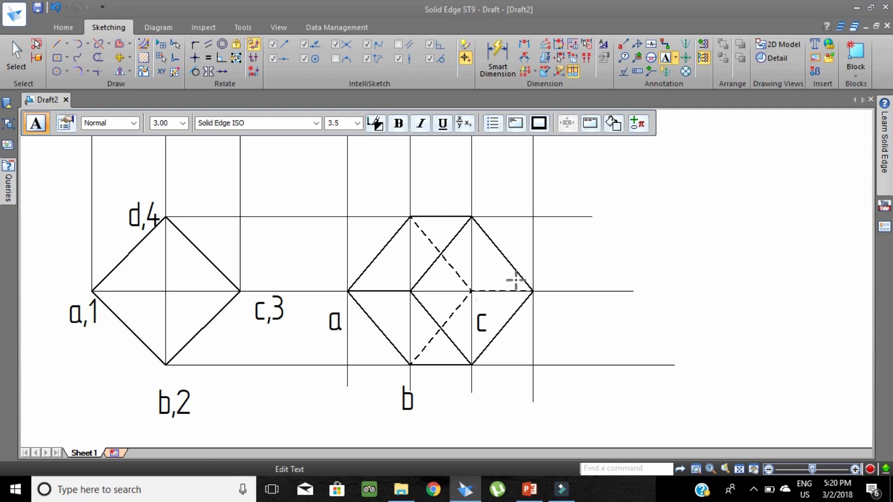
pyautogui.click(403, 202)
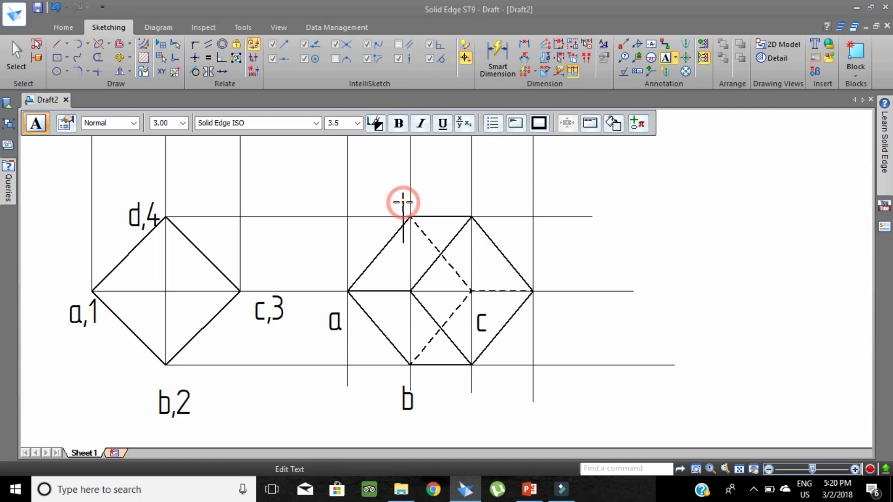
# Add labels 1, 2 and 3 at the hexagon's centre, lower-right and right corners
pyautogui.click(402, 192)
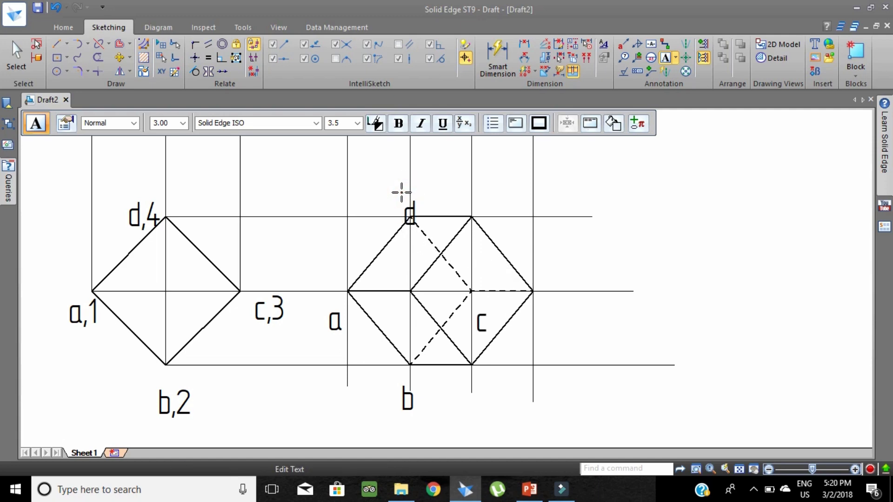
pyautogui.click(394, 285)
pyautogui.write('1')
pyautogui.click(478, 375)
pyautogui.write('2')
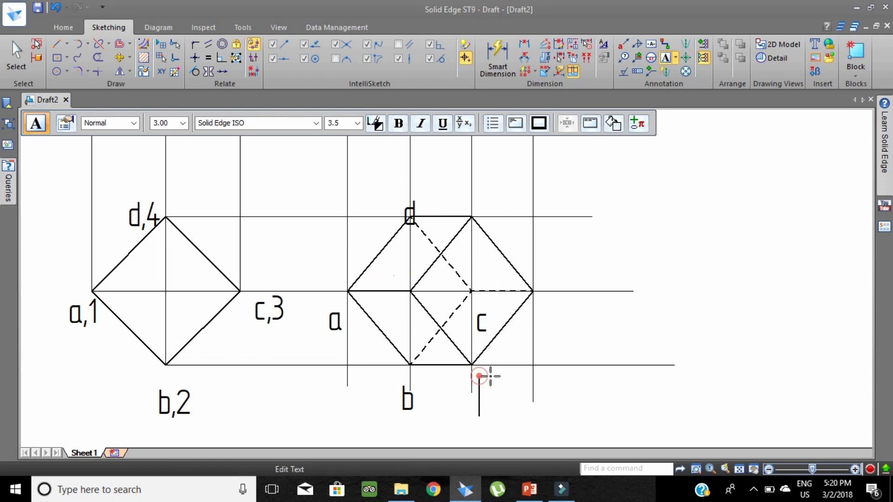
pyautogui.click(547, 300)
pyautogui.write('3')
pyautogui.scroll(-2, 504, 263)
pyautogui.press('Escape')
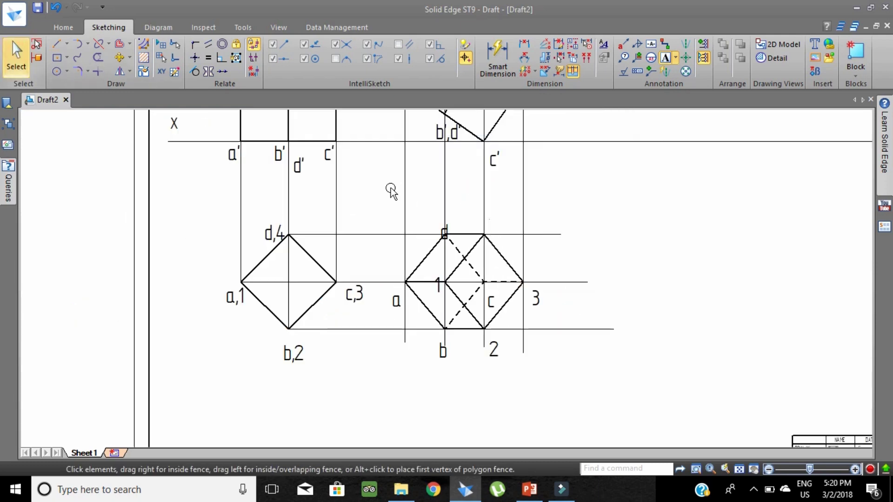
# Drag labels d, 4, 1, c, 3, 2 and b neatly beside their hexagon corners
pyautogui.moveTo(449, 235); pyautogui.dragTo(442, 222)
pyautogui.moveTo(495, 232); pyautogui.dragTo(493, 225)
pyautogui.moveTo(437, 284); pyautogui.dragTo(440, 265)
pyautogui.moveTo(490, 301); pyautogui.dragTo(490, 273)
pyautogui.moveTo(535, 298); pyautogui.dragTo(529, 257)
pyautogui.moveTo(495, 349); pyautogui.dragTo(492, 327)
pyautogui.moveTo(447, 352); pyautogui.dragTo(439, 329)
pyautogui.click(467, 358)
# Delete the dashed line a'–3' from the tilted elevation
pyautogui.scroll(-2, 510, 377)
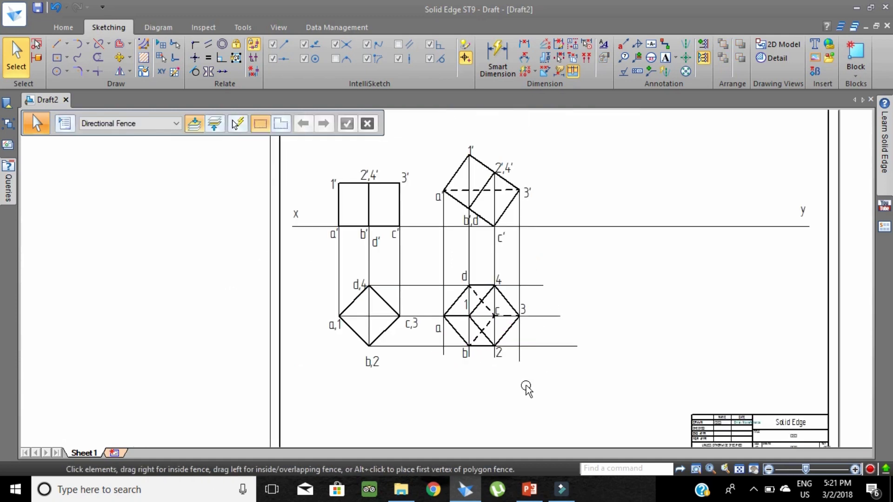
pyautogui.scroll(2, 526, 387)
pyautogui.scroll(-3, 530, 383)
pyautogui.scroll(-1, 543, 353)
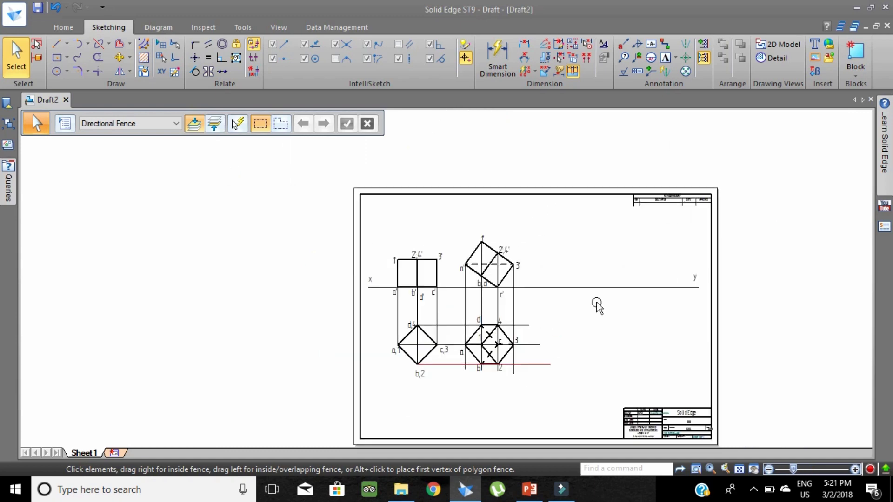
pyautogui.scroll(1, 581, 304)
pyautogui.scroll(1, 556, 309)
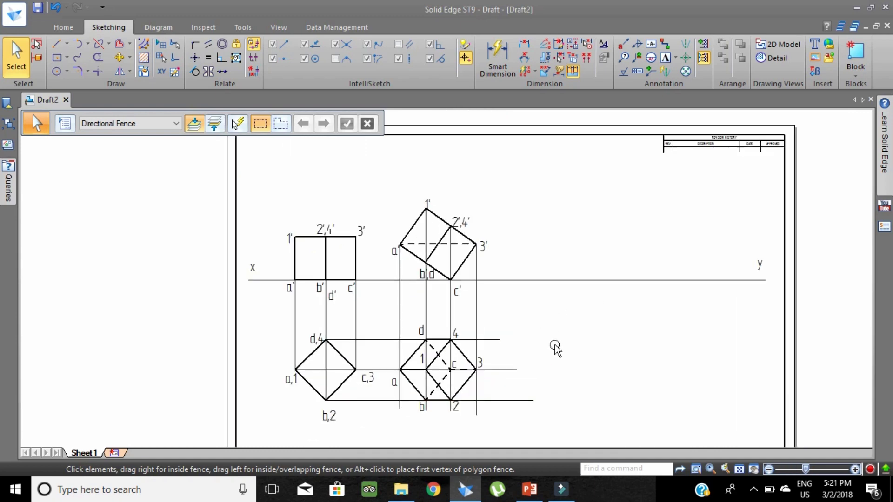
pyautogui.click(414, 243)
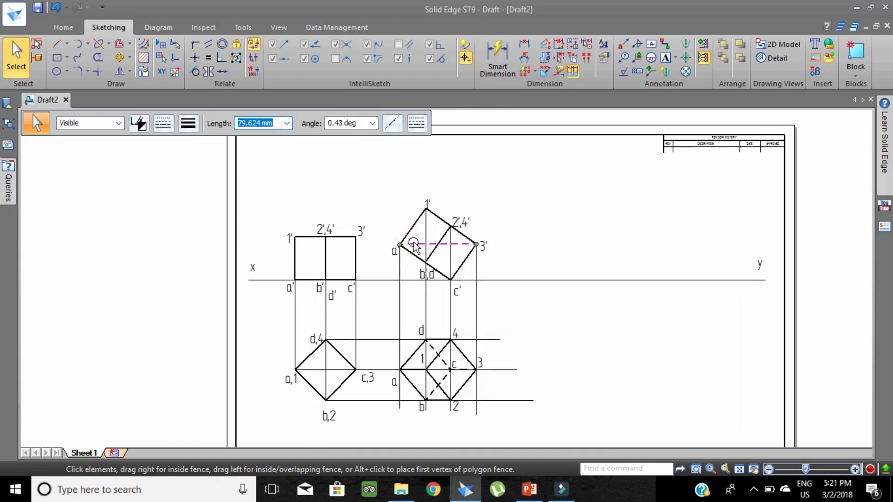
pyautogui.press('Delete')
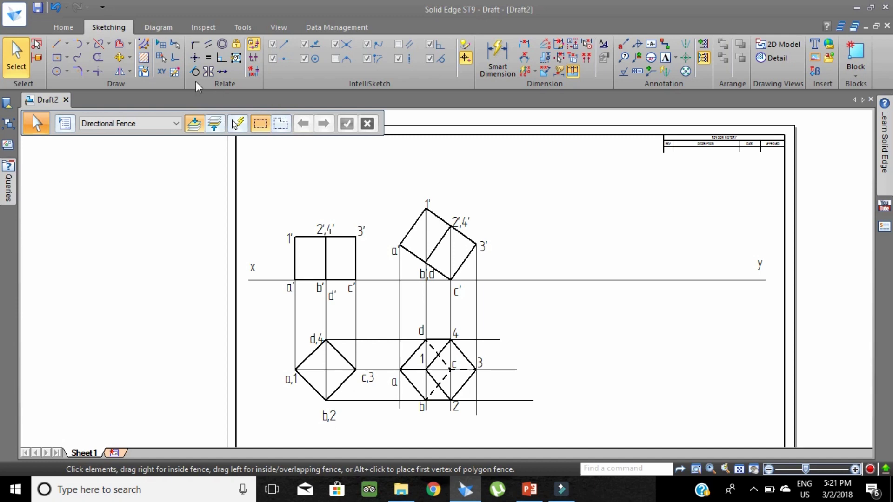
# Copy the hexagonal view's edges and labels to a position on its right
pyautogui.click(131, 58)
pyautogui.click(142, 71)
pyautogui.scroll(3, 435, 401)
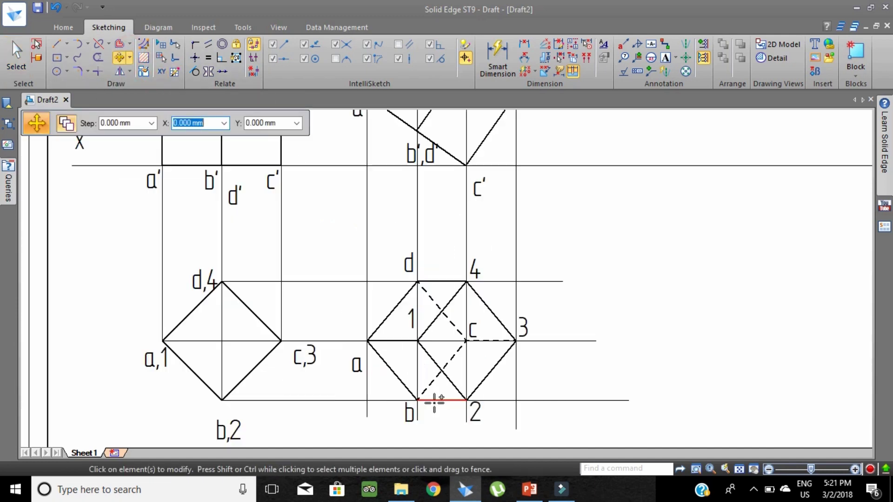
pyautogui.keyDown('ctrl'); pyautogui.click(403, 383); pyautogui.keyUp('ctrl')
pyautogui.keyDown('ctrl'); pyautogui.click(430, 384); pyautogui.keyUp('ctrl')
pyautogui.keyDown('ctrl'); pyautogui.click(453, 384); pyautogui.keyUp('ctrl')
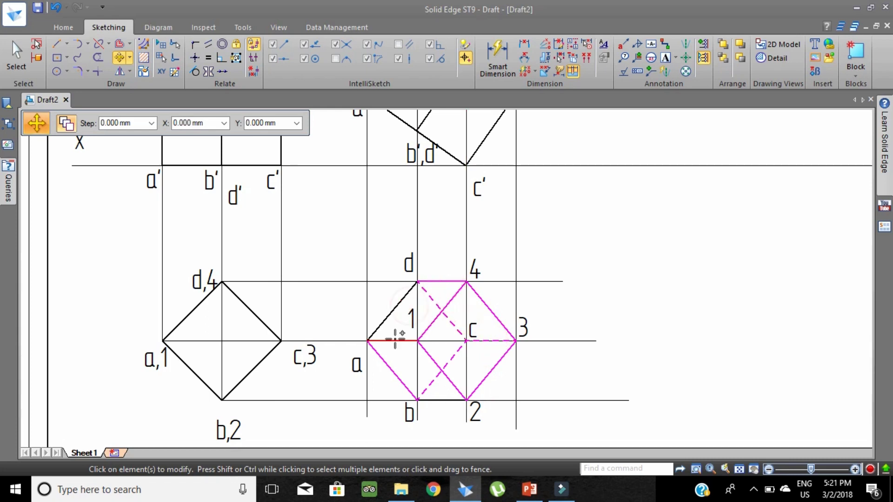
pyautogui.keyDown('ctrl'); pyautogui.click(408, 261); pyautogui.keyUp('ctrl')
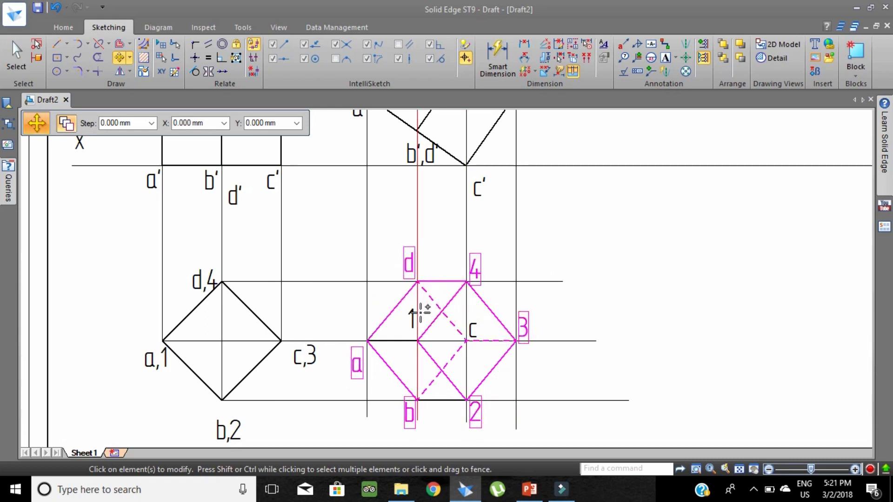
pyautogui.keyDown('ctrl'); pyautogui.click(411, 320); pyautogui.keyUp('ctrl')
pyautogui.keyDown('ctrl'); pyautogui.click(472, 330); pyautogui.keyUp('ctrl')
pyautogui.scroll(-2, 392, 288)
pyautogui.click(377, 322)
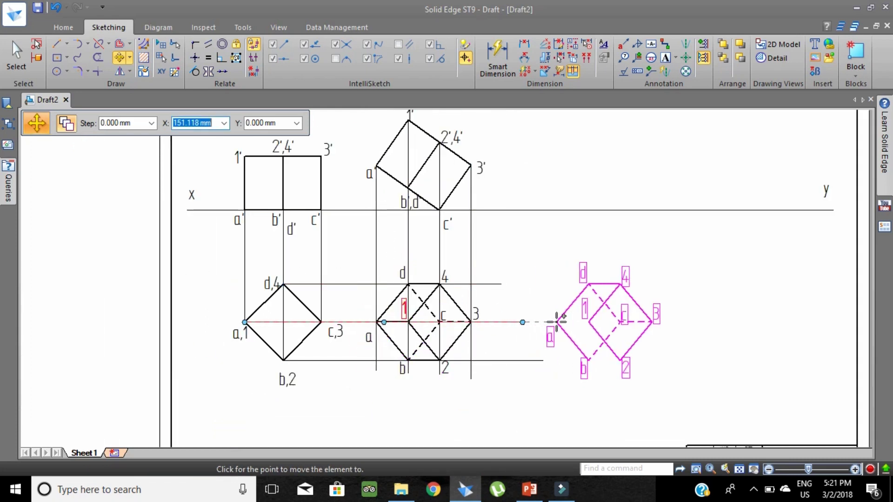
pyautogui.click(562, 321)
pyautogui.press('Escape')
# Draw line b–2 in the copy and set its line type to solid
pyautogui.click(56, 44)
pyautogui.scroll(3, 596, 380)
pyautogui.click(589, 330)
pyautogui.click(665, 330)
pyautogui.rightClick(665, 330)
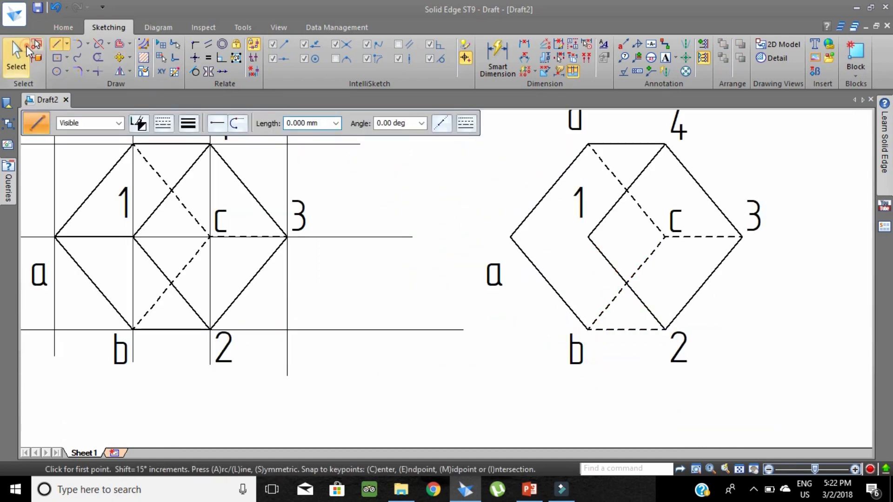
pyautogui.click(16, 55)
pyautogui.click(624, 330)
pyautogui.click(165, 123)
pyautogui.click(193, 141)
pyautogui.click(481, 366)
pyautogui.scroll(-2, 481, 366)
# Draw the edge from corner a to inner corner 1 in the copy
pyautogui.click(56, 44)
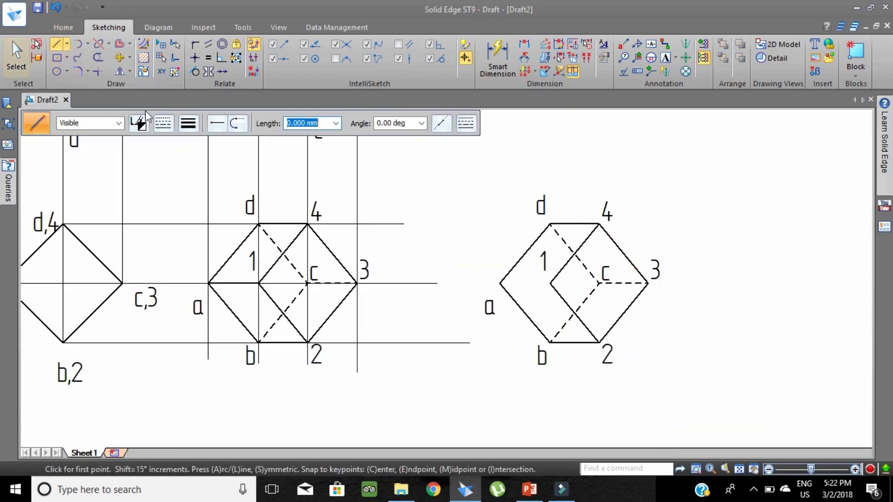
pyautogui.click(499, 283)
pyautogui.click(550, 282)
pyautogui.scroll(-2, 471, 368)
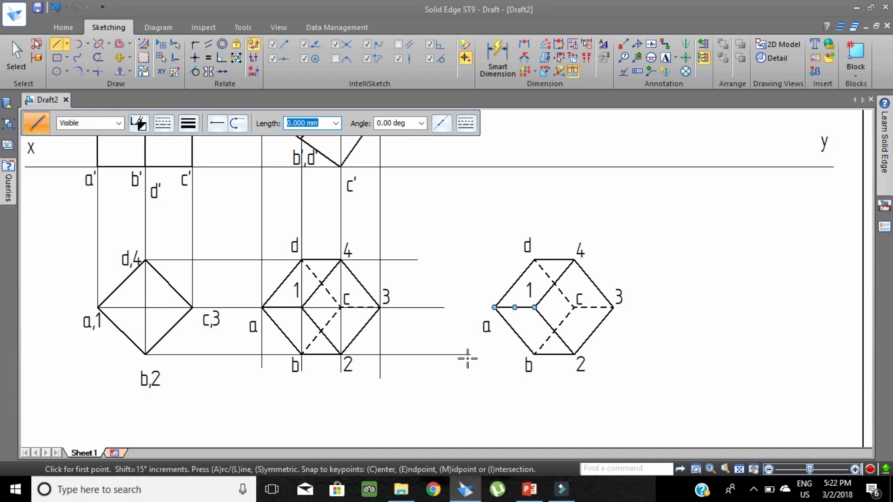
pyautogui.scroll(-2, 469, 307)
# Begin rotating the copy, selecting edge a–d and label 1
pyautogui.click(130, 57)
pyautogui.click(139, 90)
pyautogui.scroll(3, 525, 293)
pyautogui.click(470, 271)
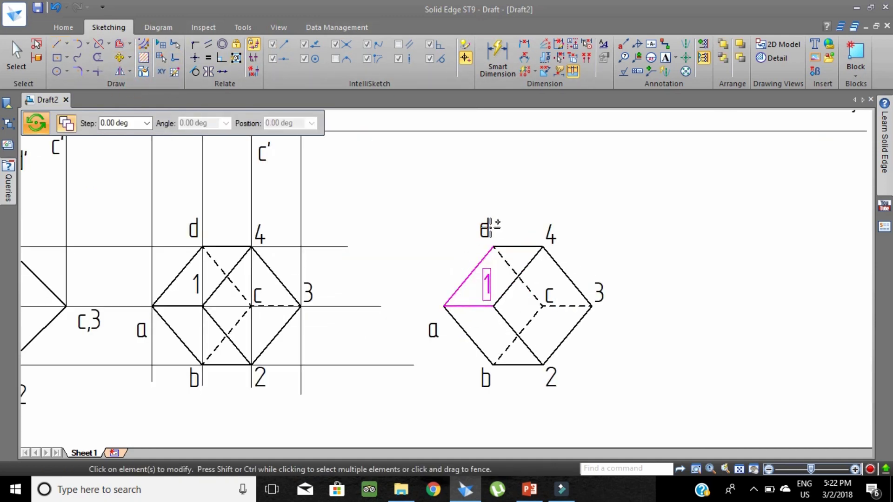
# Select the copy's remaining edges and labels c, 3 and 2 for rotation
pyautogui.keyDown('ctrl'); pyautogui.click(507, 352); pyautogui.keyUp('ctrl')
pyautogui.keyDown('ctrl'); pyautogui.click(507, 366); pyautogui.keyUp('ctrl')
pyautogui.keyDown('ctrl'); pyautogui.click(526, 345); pyautogui.keyUp('ctrl')
pyautogui.keyDown('ctrl'); pyautogui.click(563, 340); pyautogui.keyUp('ctrl')
pyautogui.keyDown('ctrl'); pyautogui.click(577, 305); pyautogui.keyUp('ctrl')
pyautogui.keyDown('ctrl'); pyautogui.click(549, 294); pyautogui.keyUp('ctrl')
pyautogui.keyDown('ctrl'); pyautogui.click(529, 291); pyautogui.keyUp('ctrl')
pyautogui.keyDown('ctrl'); pyautogui.click(511, 289); pyautogui.keyUp('ctrl')
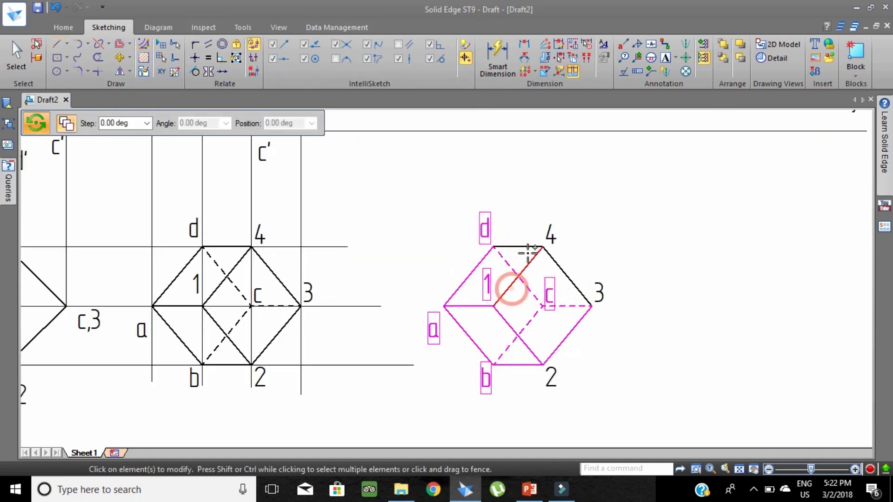
pyautogui.keyDown('ctrl'); pyautogui.click(601, 286); pyautogui.keyUp('ctrl')
pyautogui.keyDown('ctrl'); pyautogui.click(551, 374); pyautogui.keyUp('ctrl')
pyautogui.scroll(-2, 553, 272)
# Rotate the copy about corner a, then undo the unwanted rotation
pyautogui.click(483, 294)
pyautogui.click(578, 294)
pyautogui.click(483, 389)
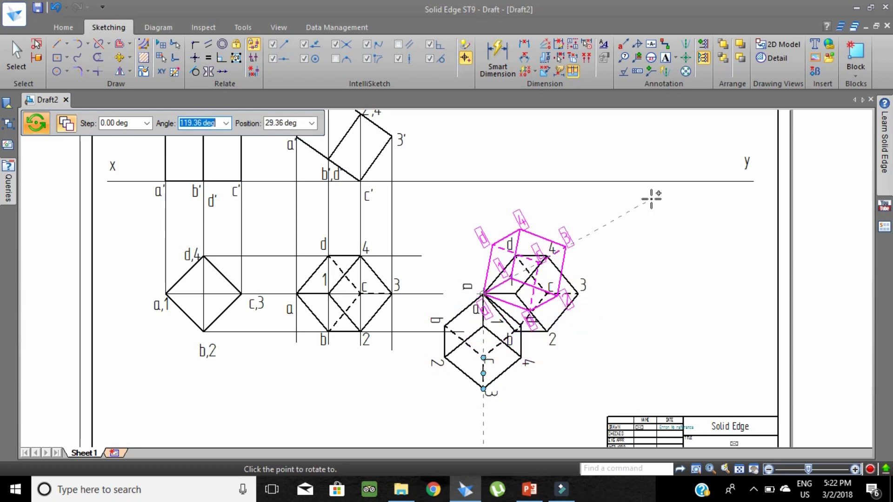
pyautogui.click(651, 199)
pyautogui.scroll(2, 605, 346)
pyautogui.hotkey('ctrl', 'z')
# Rotate the copy's edges and labels about corner a again
pyautogui.scroll(-1, 682, 278)
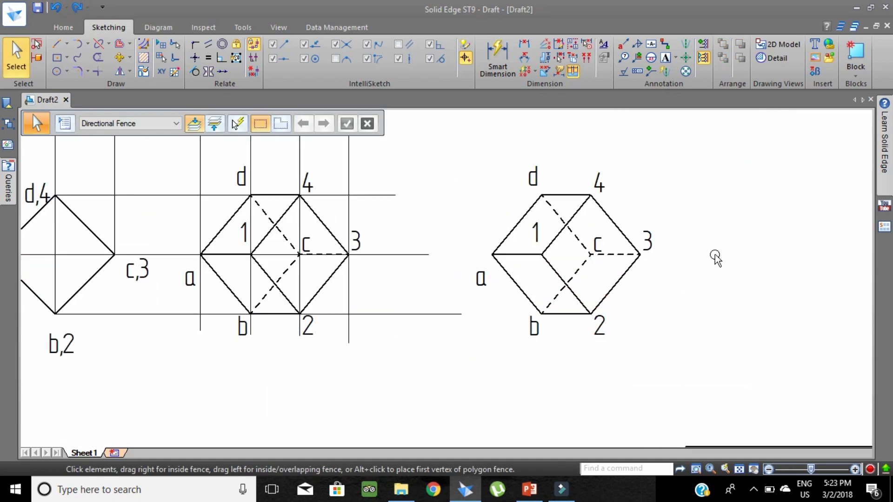
pyautogui.click(129, 57)
pyautogui.click(139, 86)
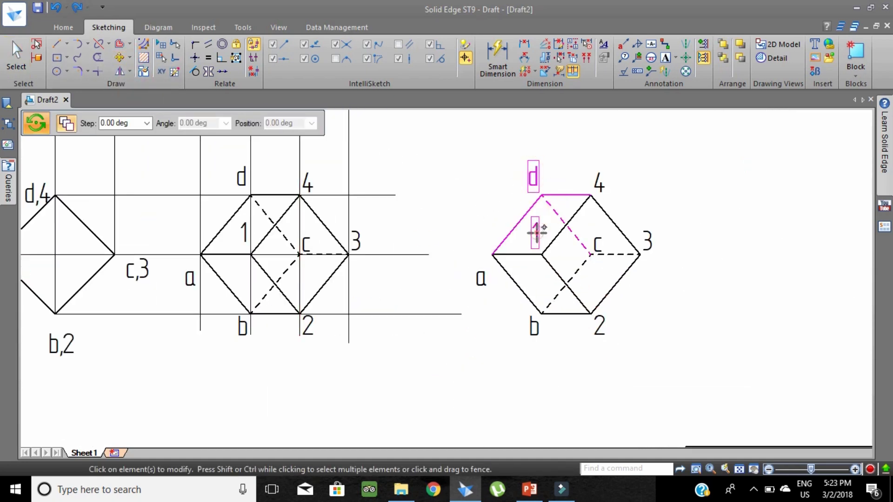
pyautogui.keyDown('ctrl'); pyautogui.click(578, 276); pyautogui.keyUp('ctrl')
pyautogui.keyDown('ctrl'); pyautogui.click(598, 245); pyautogui.keyUp('ctrl')
pyautogui.keyDown('ctrl'); pyautogui.click(648, 242); pyautogui.keyUp('ctrl')
pyautogui.keyDown('ctrl'); pyautogui.click(599, 326); pyautogui.keyUp('ctrl')
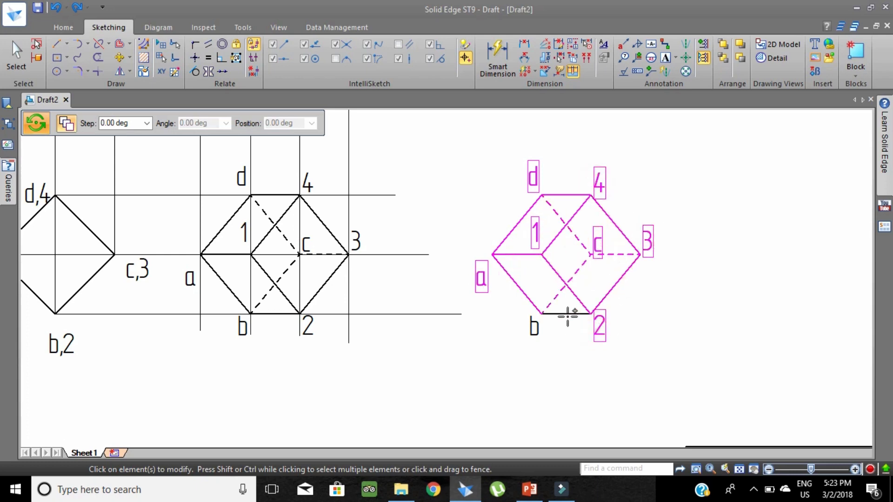
pyautogui.keyDown('ctrl'); pyautogui.click(572, 315); pyautogui.keyUp('ctrl')
pyautogui.scroll(-2, 445, 288)
pyautogui.click(476, 266)
pyautogui.click(571, 266)
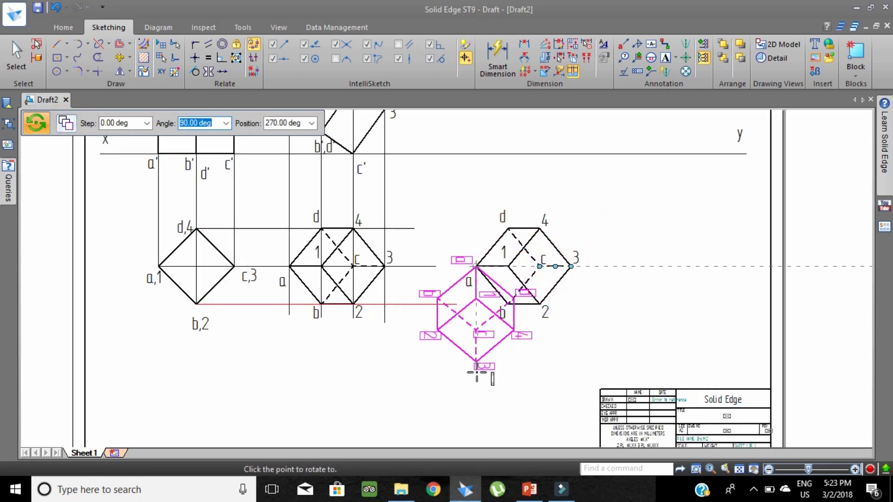
pyautogui.click(477, 371)
# Select all edges and labels of the rotated top view, including label 4, for moving
pyautogui.scroll(2, 437, 347)
pyautogui.scroll(-4, 558, 283)
pyautogui.scroll(2, 544, 298)
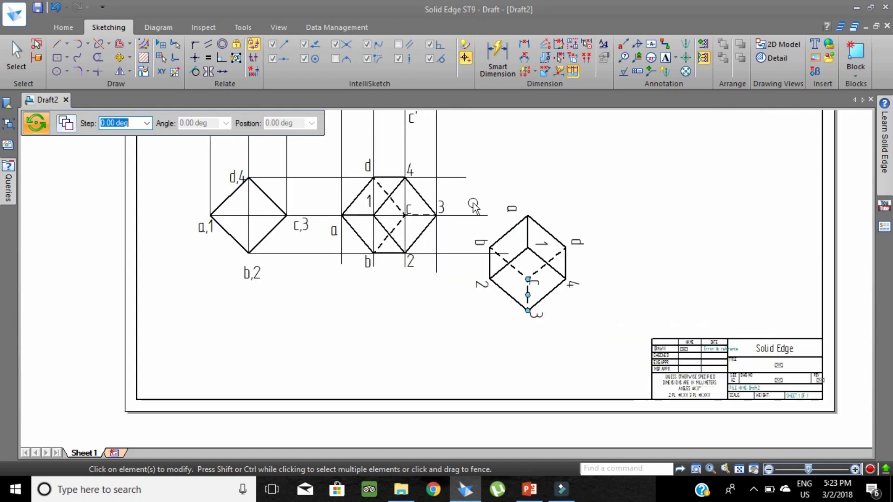
pyautogui.moveTo(470, 193); pyautogui.dragTo(597, 337)
pyautogui.click(120, 57)
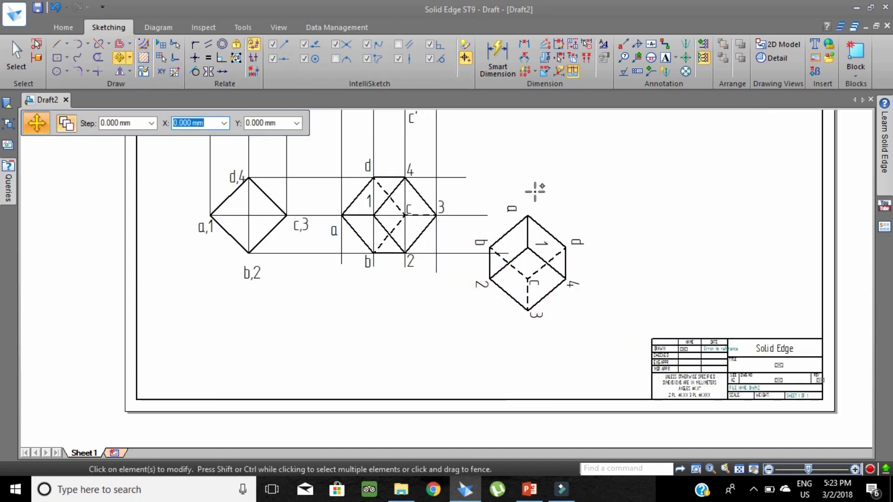
pyautogui.keyDown('ctrl'); pyautogui.click(512, 209); pyautogui.keyUp('ctrl')
pyautogui.keyDown('ctrl'); pyautogui.click(482, 243); pyautogui.keyUp('ctrl')
pyautogui.keyDown('ctrl'); pyautogui.click(498, 255); pyautogui.keyUp('ctrl')
pyautogui.keyDown('ctrl'); pyautogui.click(490, 266); pyautogui.keyUp('ctrl')
pyautogui.keyDown('ctrl'); pyautogui.click(499, 272); pyautogui.keyUp('ctrl')
pyautogui.keyDown('ctrl'); pyautogui.click(483, 285); pyautogui.keyUp('ctrl')
pyautogui.keyDown('ctrl'); pyautogui.click(502, 294); pyautogui.keyUp('ctrl')
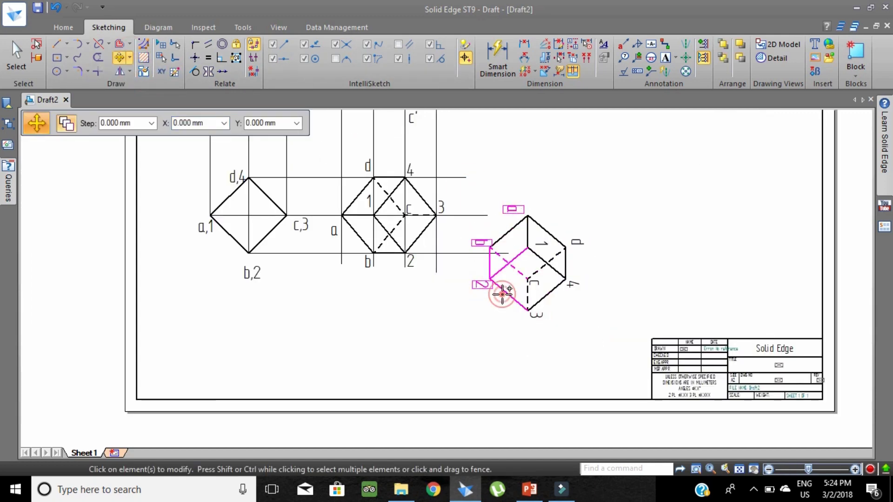
pyautogui.keyDown('ctrl'); pyautogui.click(565, 267); pyautogui.keyUp('ctrl')
pyautogui.keyDown('ctrl'); pyautogui.click(551, 258); pyautogui.keyUp('ctrl')
# Move the rotated view from vertex 3 to its new spot, without copying
pyautogui.keyDown('ctrl'); pyautogui.click(545, 231); pyautogui.keyUp('ctrl')
pyautogui.keyDown('ctrl'); pyautogui.click(527, 231); pyautogui.keyUp('ctrl')
pyautogui.keyDown('ctrl'); pyautogui.click(510, 230); pyautogui.keyUp('ctrl')
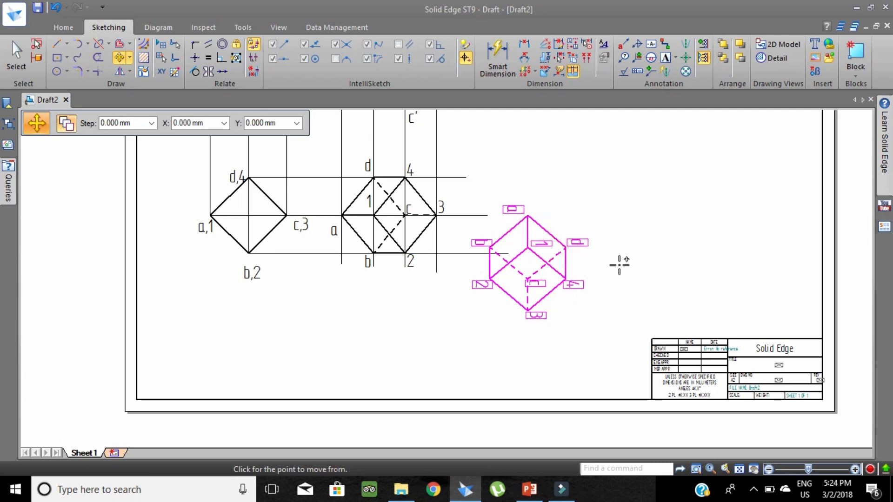
pyautogui.scroll(-2, 616, 263)
pyautogui.click(67, 124)
pyautogui.click(544, 300)
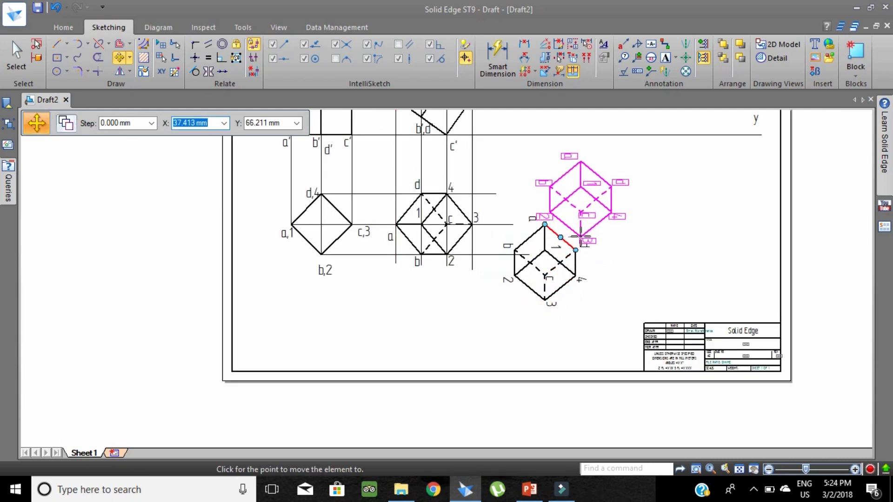
pyautogui.click(581, 237)
pyautogui.press('Escape')
pyautogui.scroll(-1, 643, 200)
pyautogui.scroll(4, 634, 203)
pyautogui.click(56, 44)
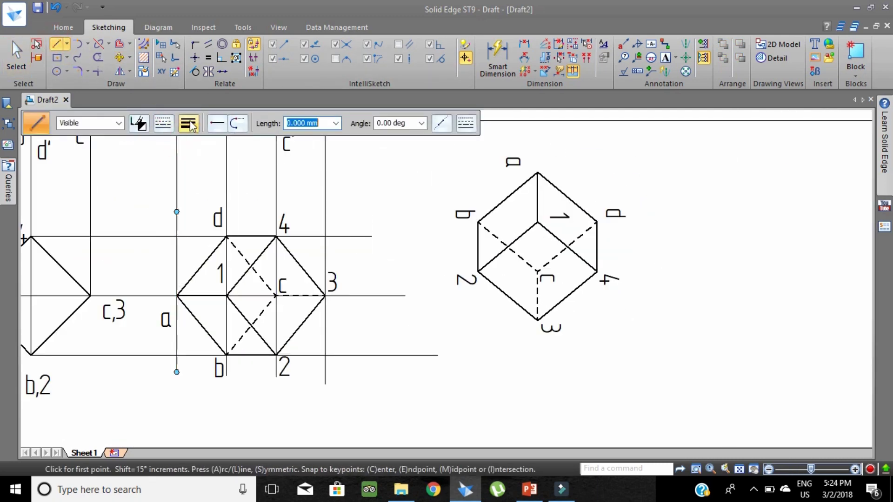
# Draw vertical projection lines up from top-view vertices 2, a and d
pyautogui.scroll(-3, 572, 338)
pyautogui.scroll(2, 526, 303)
pyautogui.click(524, 303)
pyautogui.scroll(-2, 526, 198)
pyautogui.click(524, 117)
pyautogui.rightClick(524, 118)
pyautogui.click(555, 214)
pyautogui.click(555, 117)
pyautogui.rightClick(626, 189)
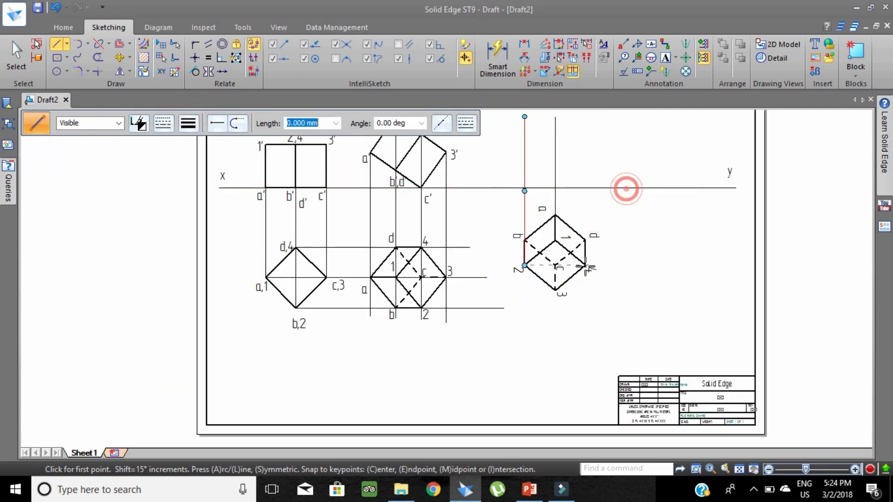
pyautogui.click(585, 240)
pyautogui.click(585, 111)
pyautogui.scroll(-2, 629, 288)
pyautogui.rightClick(636, 279)
# Draw horizontal projectors from elevation vertices 1', 2'/4', a' and b'/d' across the top view
pyautogui.scroll(1, 628, 153)
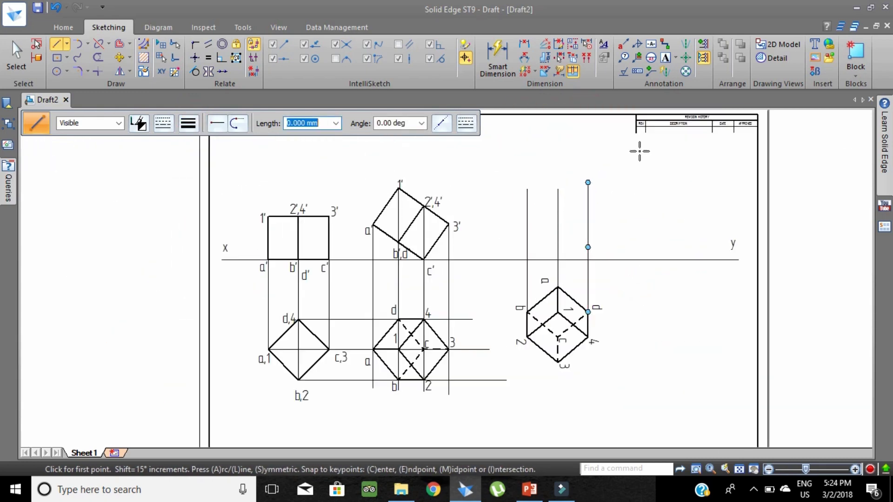
pyautogui.click(399, 188)
pyautogui.click(656, 188)
pyautogui.click(425, 205)
pyautogui.click(688, 205)
pyautogui.click(373, 224)
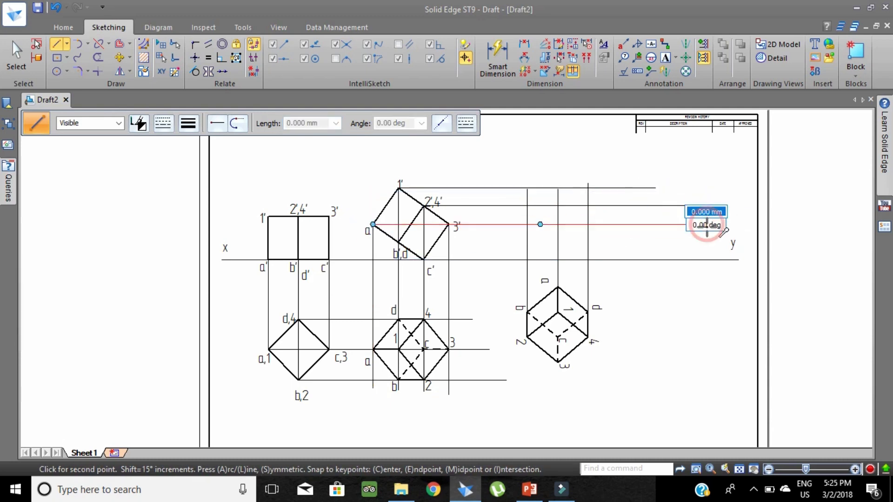
pyautogui.click(707, 223)
pyautogui.scroll(1, 415, 247)
pyautogui.click(390, 239)
pyautogui.scroll(-2, 389, 239)
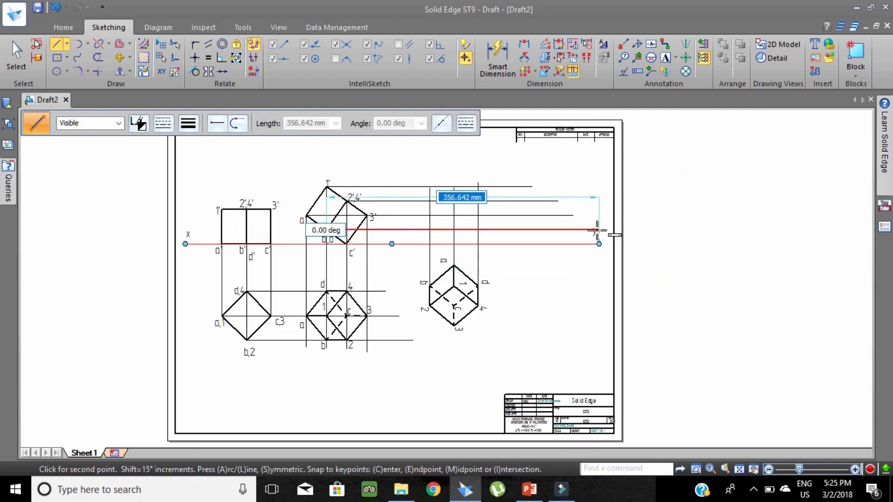
pyautogui.click(598, 231)
pyautogui.rightClick(598, 231)
pyautogui.scroll(2, 464, 200)
pyautogui.scroll(2, 455, 187)
# Extend the left and middle vertical projectors up to the top projection line
pyautogui.click(98, 71)
pyautogui.click(342, 186)
pyautogui.click(435, 186)
pyautogui.scroll(-5, 560, 188)
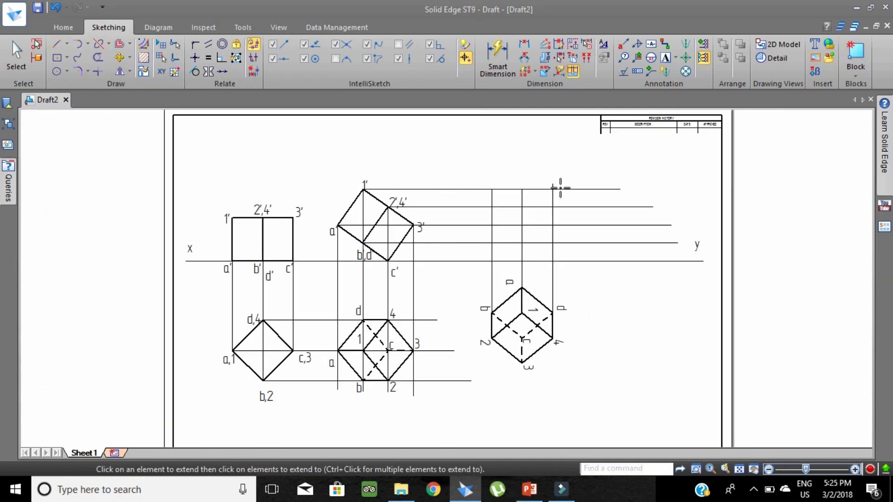
pyautogui.scroll(2, 563, 255)
pyautogui.press('Escape')
# Draw the hexagon's top rhombus through the projector intersections
pyautogui.click(56, 44)
pyautogui.scroll(-1, 467, 283)
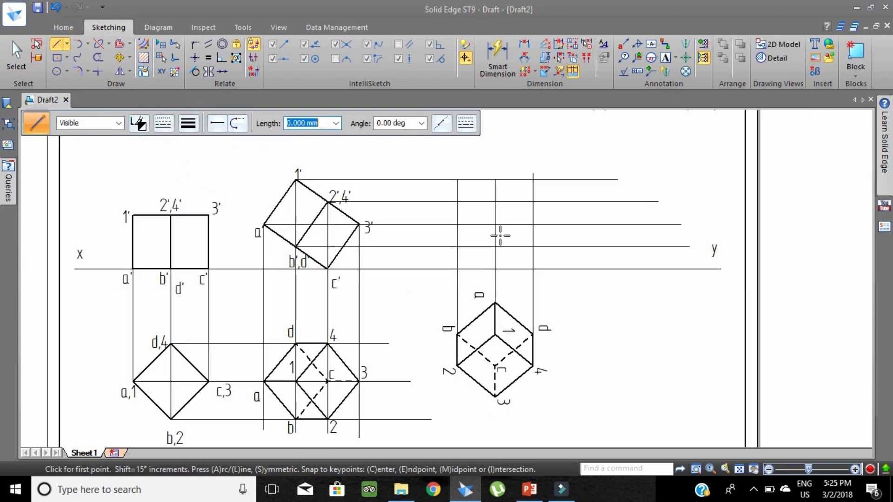
pyautogui.click(457, 202)
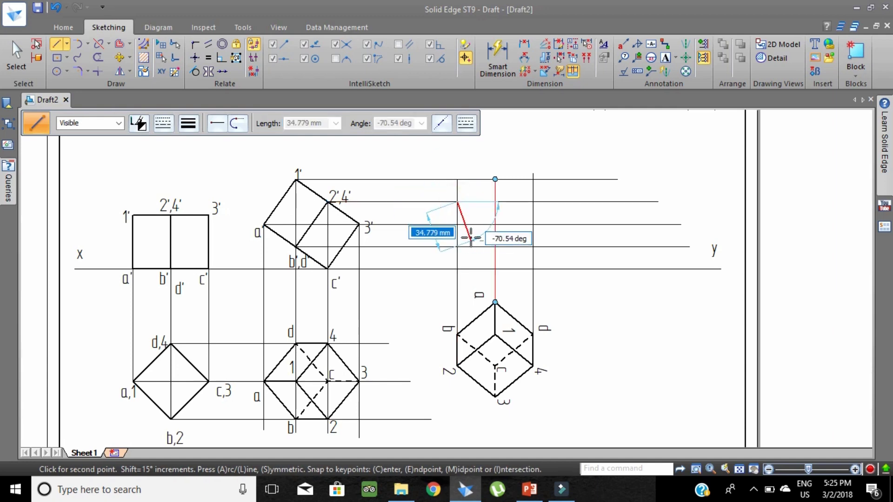
pyautogui.click(494, 225)
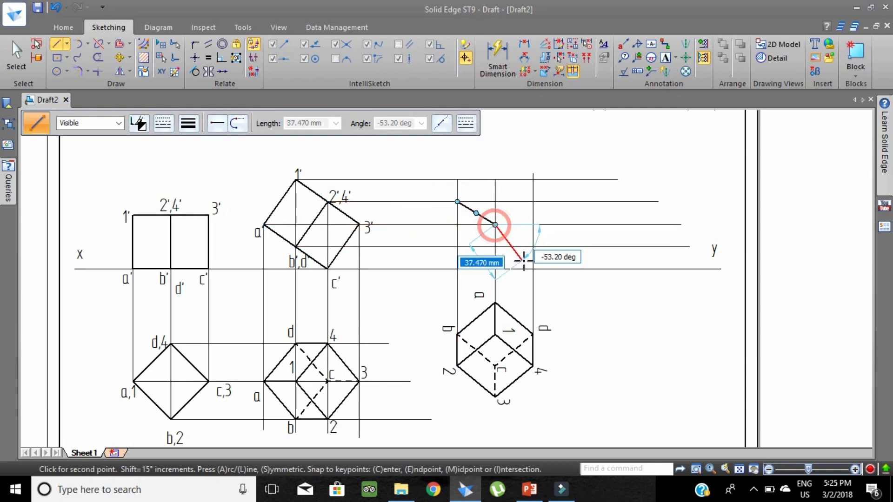
pyautogui.click(534, 202)
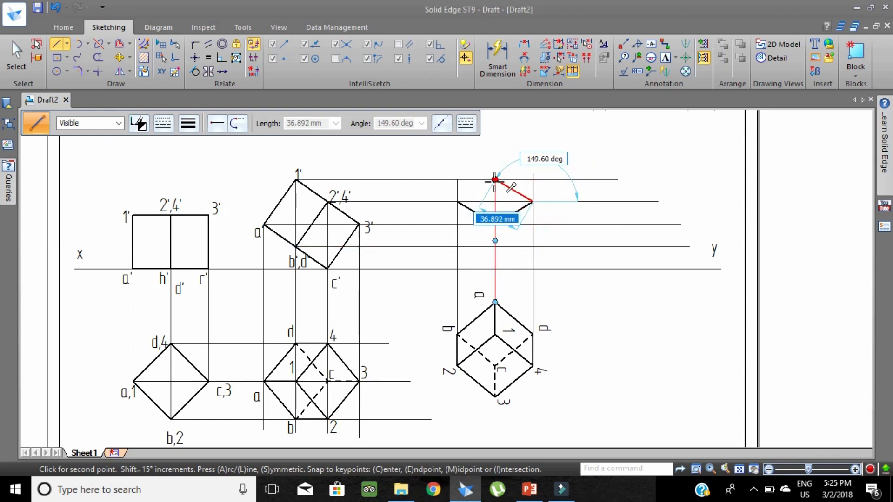
pyautogui.click(494, 180)
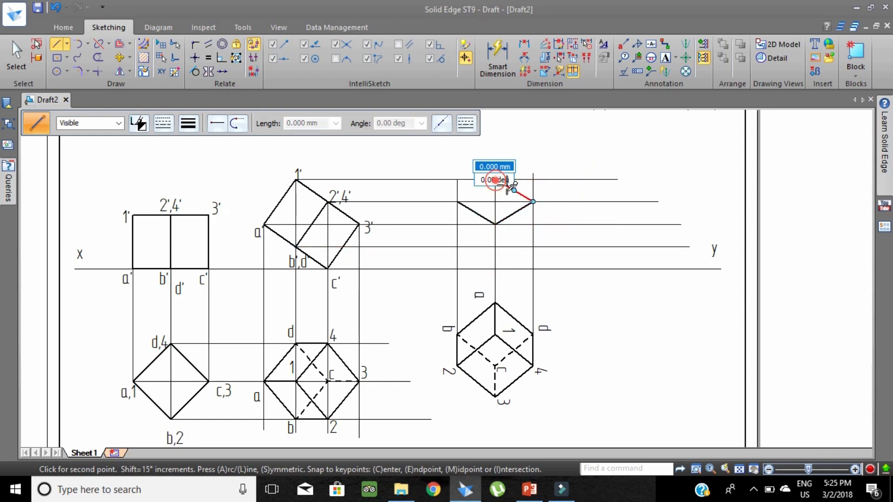
pyautogui.click(457, 202)
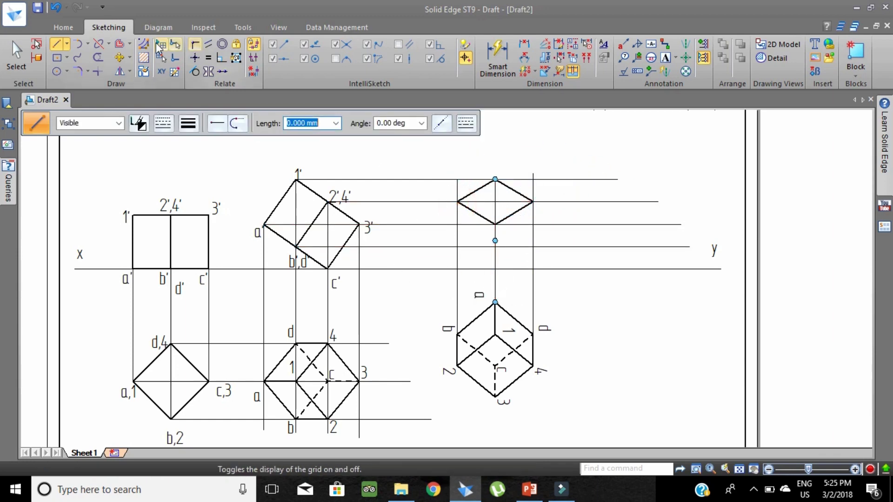
# Draw the centre-to-lower-left edge, the lower outline and both vertical sides of the hexagon
pyautogui.click(58, 43)
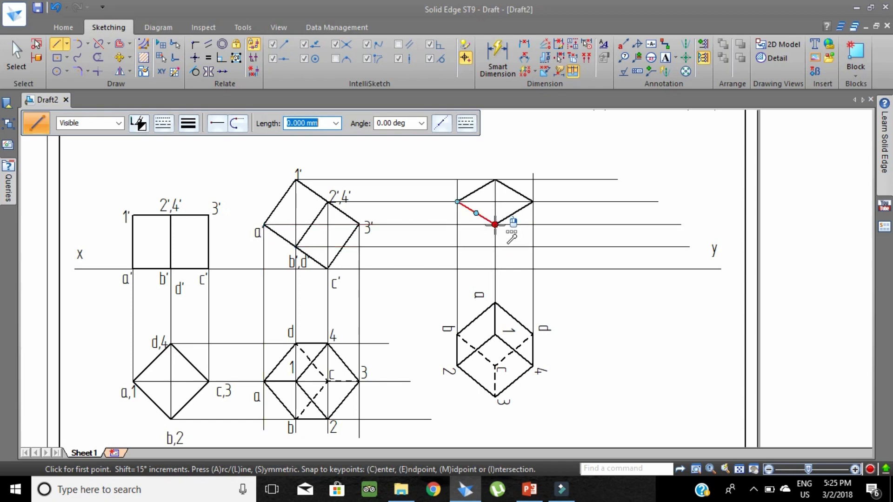
pyautogui.click(495, 224)
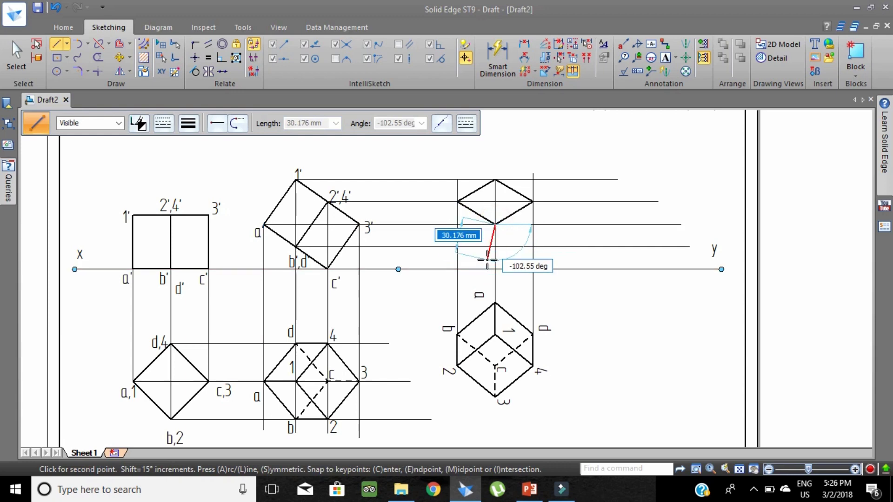
pyautogui.click(459, 246)
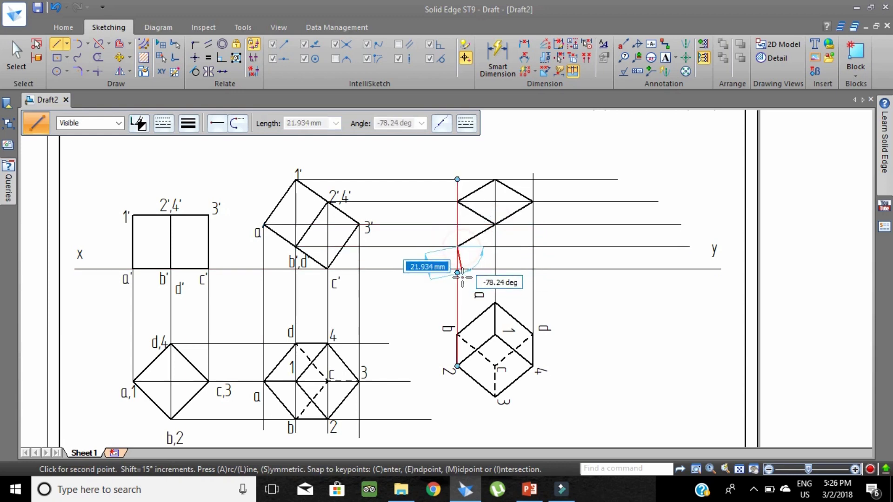
pyautogui.click(495, 270)
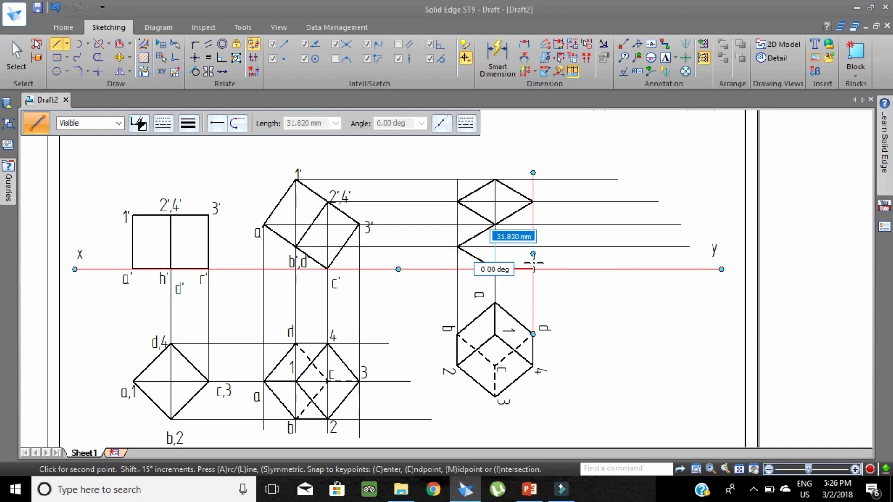
pyautogui.click(532, 247)
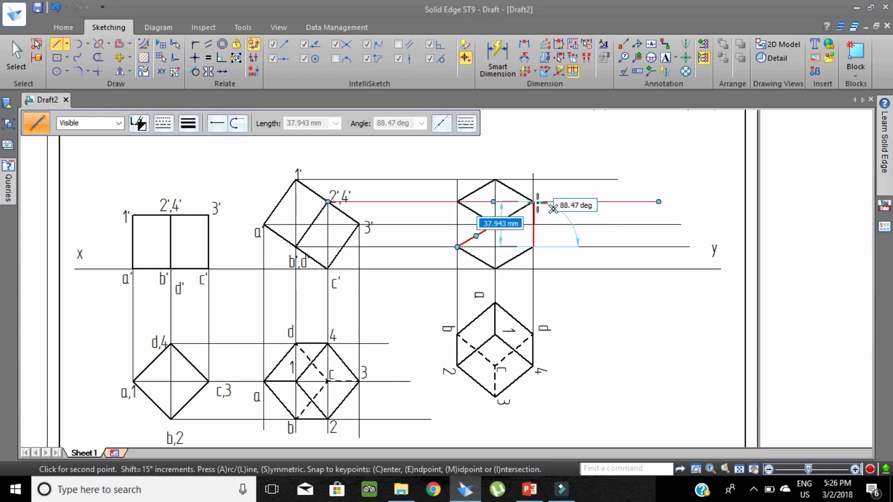
pyautogui.click(535, 202)
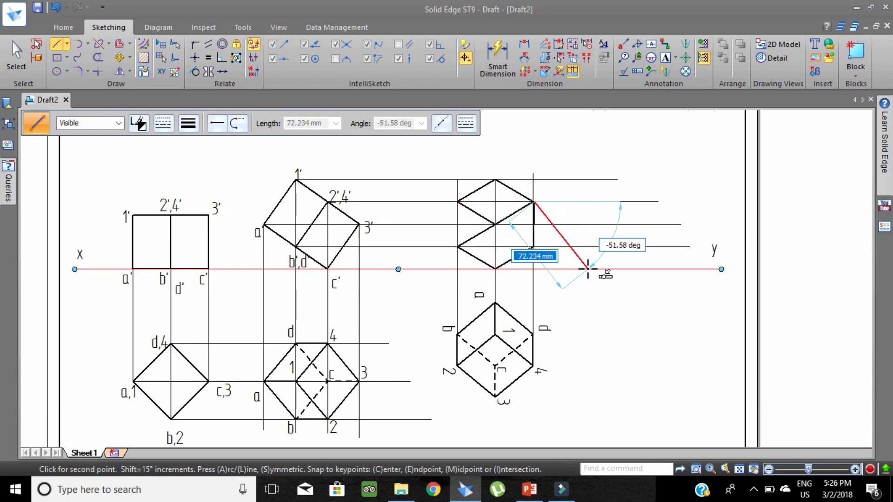
pyautogui.rightClick(603, 256)
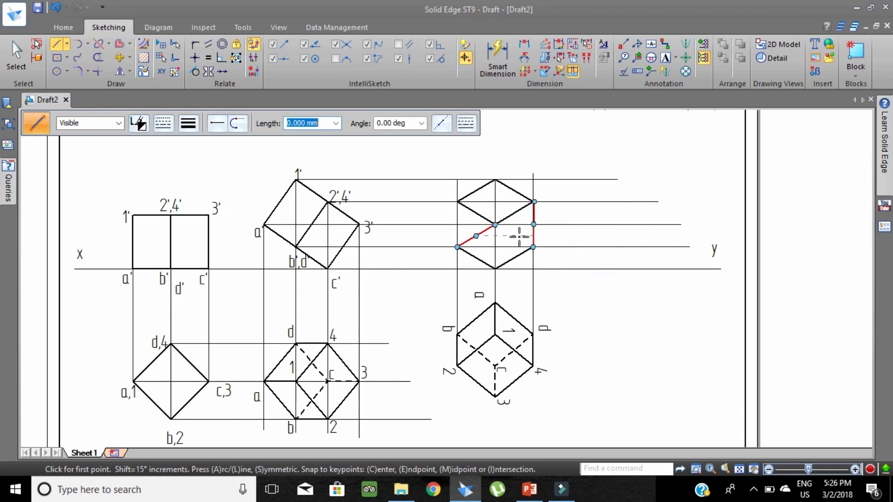
pyautogui.click(457, 246)
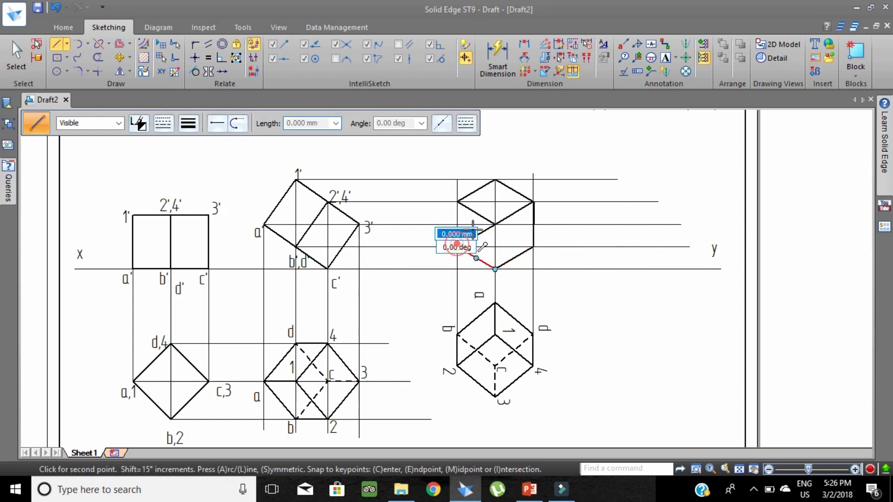
pyautogui.click(457, 201)
pyautogui.rightClick(422, 250)
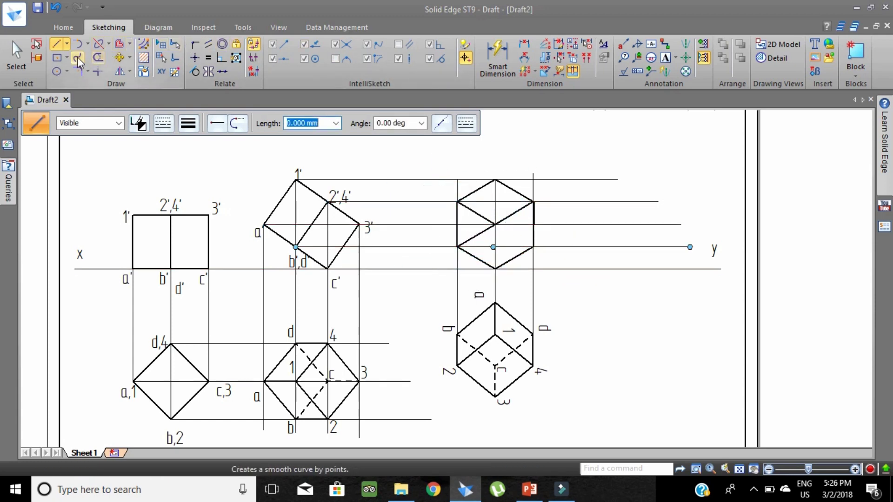
# Make the centre-to-lower-left hexagon edge dashed
pyautogui.click(16, 54)
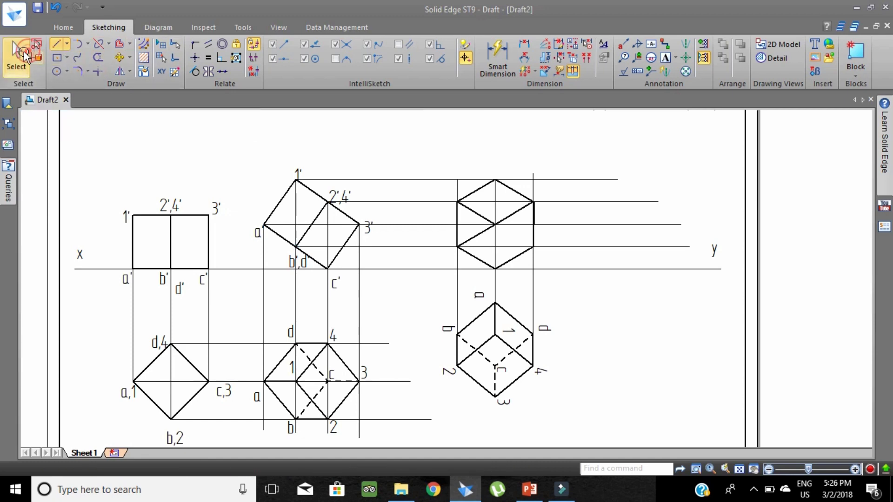
pyautogui.click(474, 235)
pyautogui.click(174, 123)
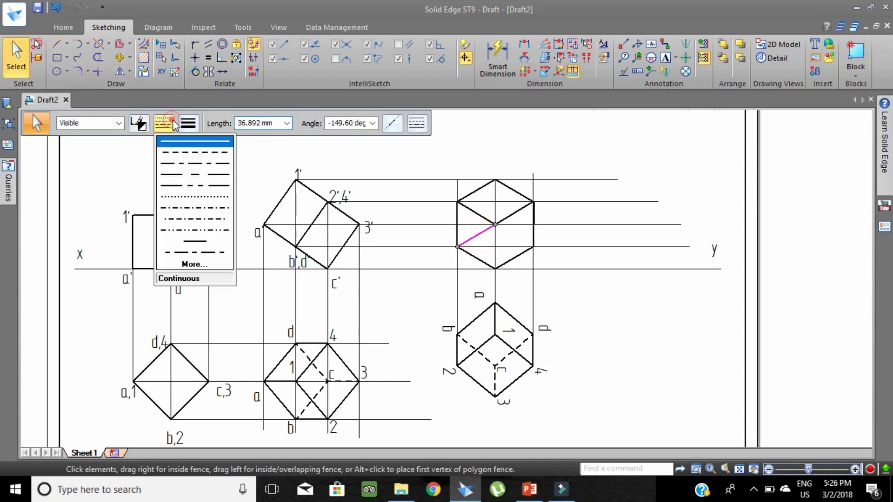
pyautogui.click(182, 152)
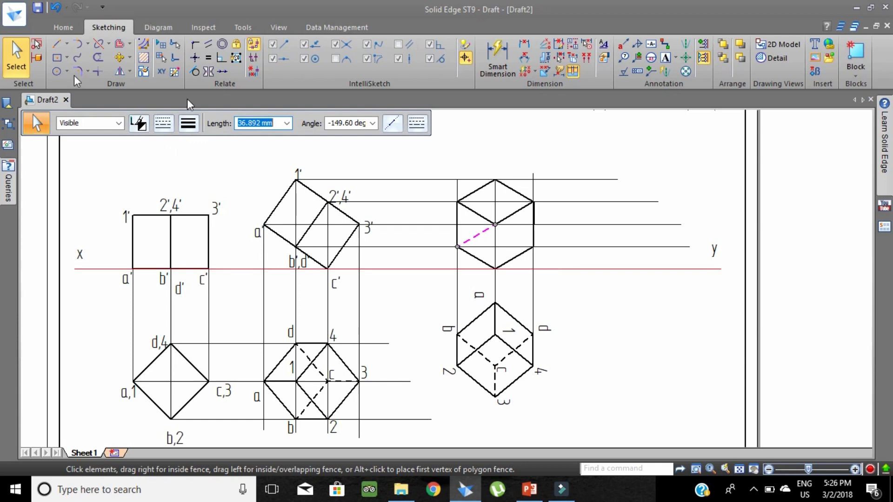
# Add a dashed edge from the hexagon centre to its lower-right corner
pyautogui.click(56, 44)
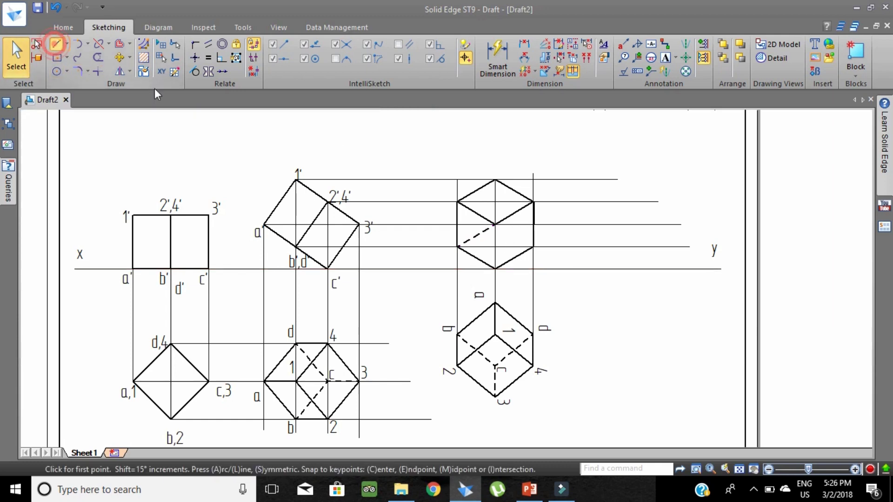
pyautogui.click(495, 225)
pyautogui.click(532, 247)
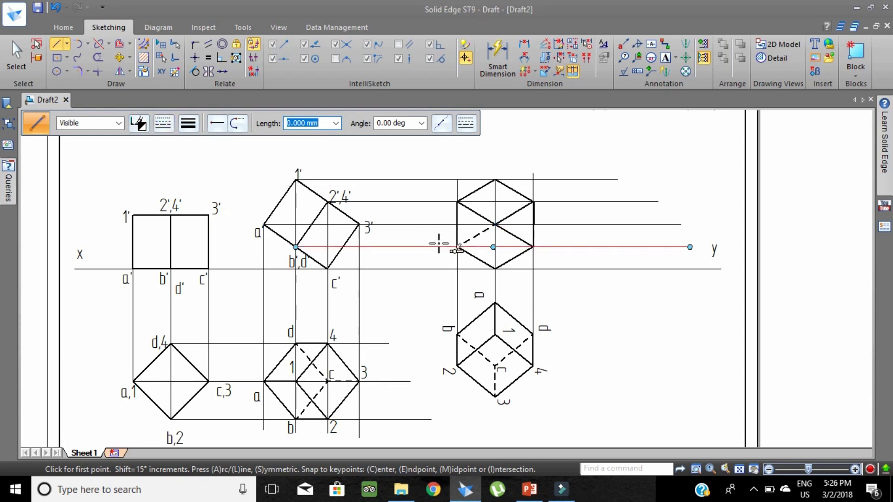
pyautogui.press('Escape')
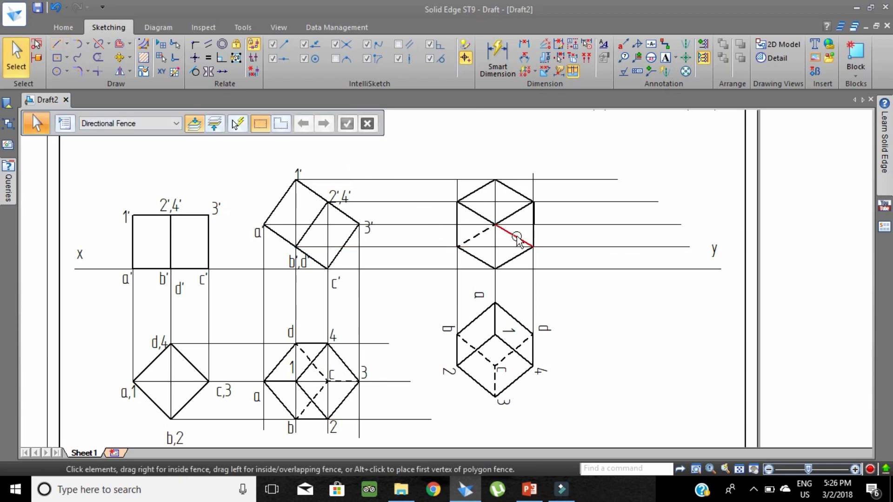
pyautogui.click(517, 241)
pyautogui.click(163, 123)
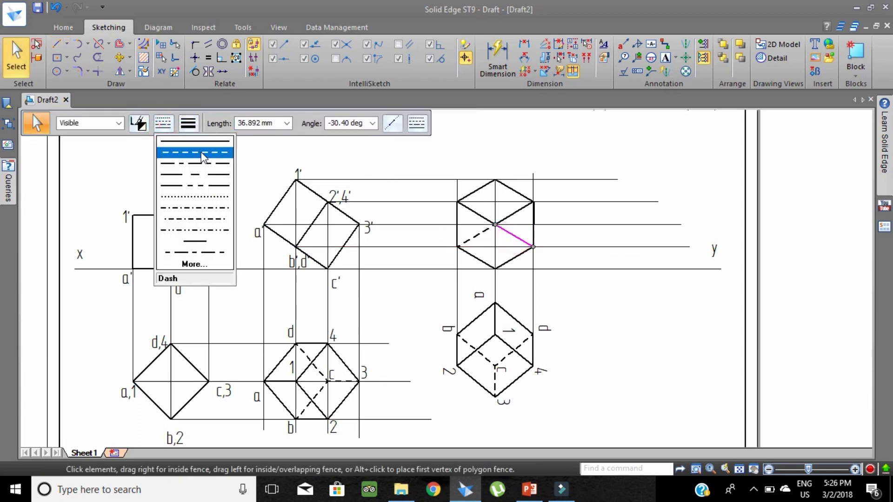
pyautogui.click(201, 154)
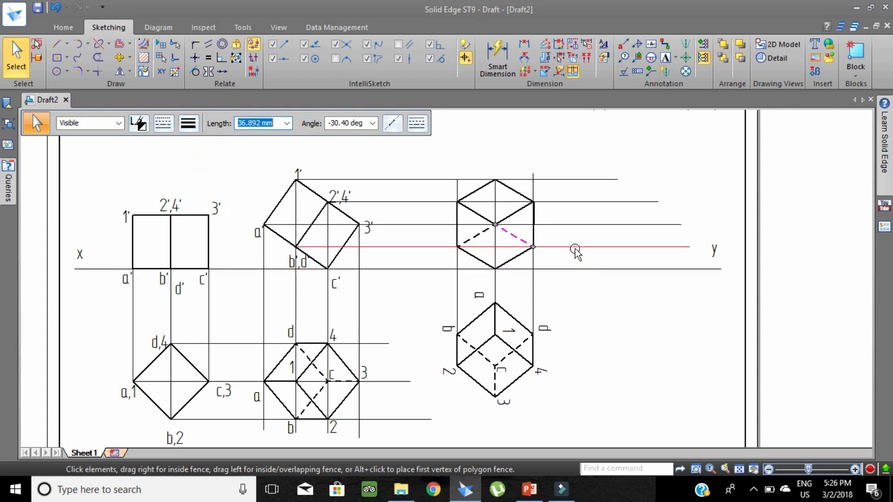
# Draw a dashed line from the hexagon centre up to its top vertex
pyautogui.click(56, 43)
pyautogui.click(165, 122)
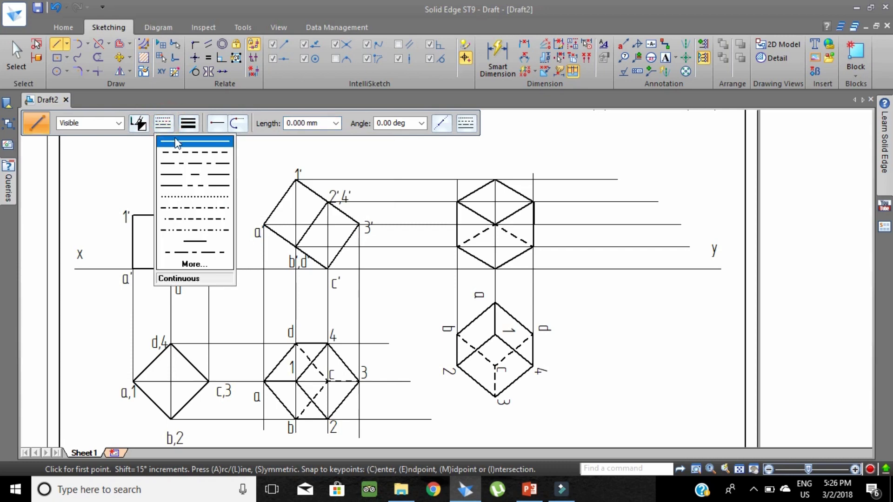
pyautogui.click(176, 153)
pyautogui.click(494, 224)
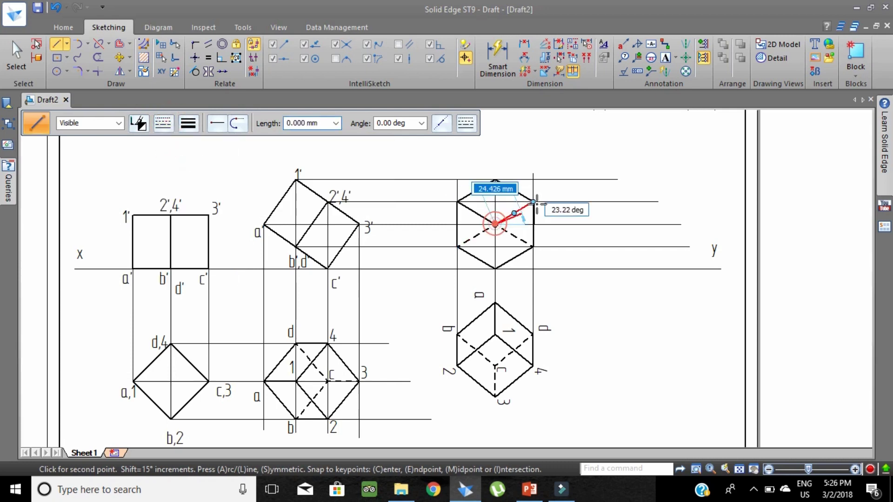
pyautogui.click(494, 180)
pyautogui.rightClick(660, 271)
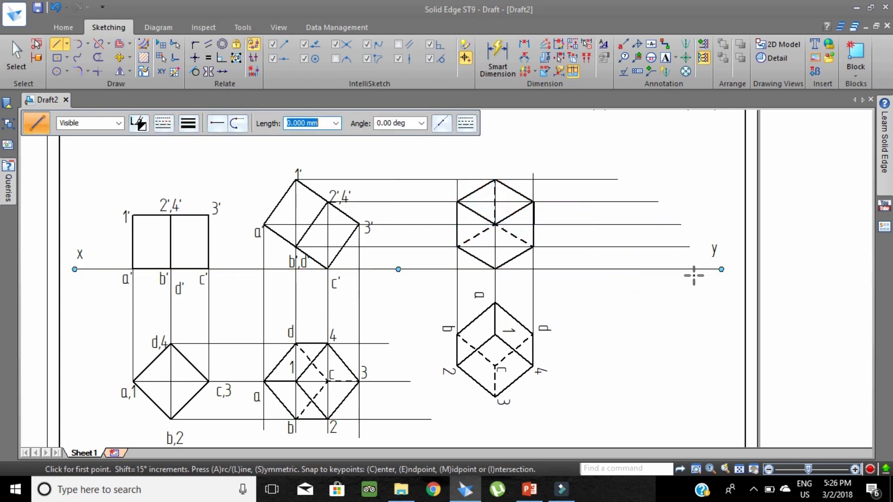
pyautogui.scroll(1, 691, 273)
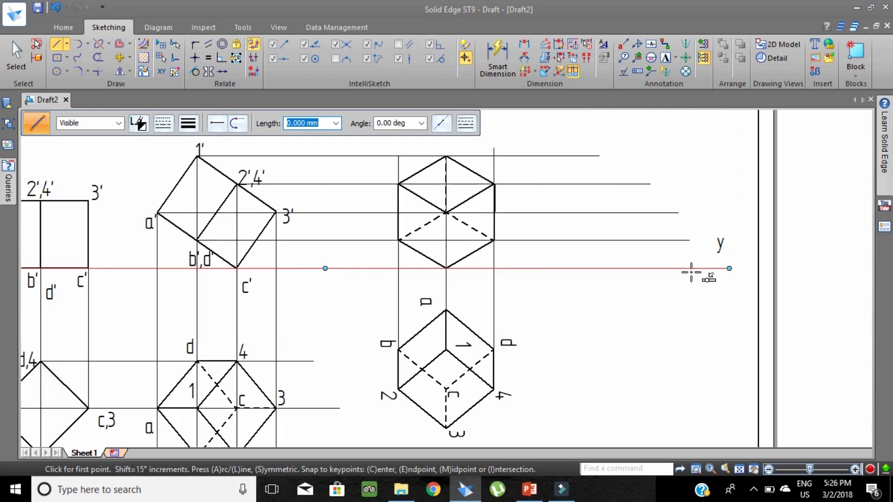
pyautogui.press('Escape')
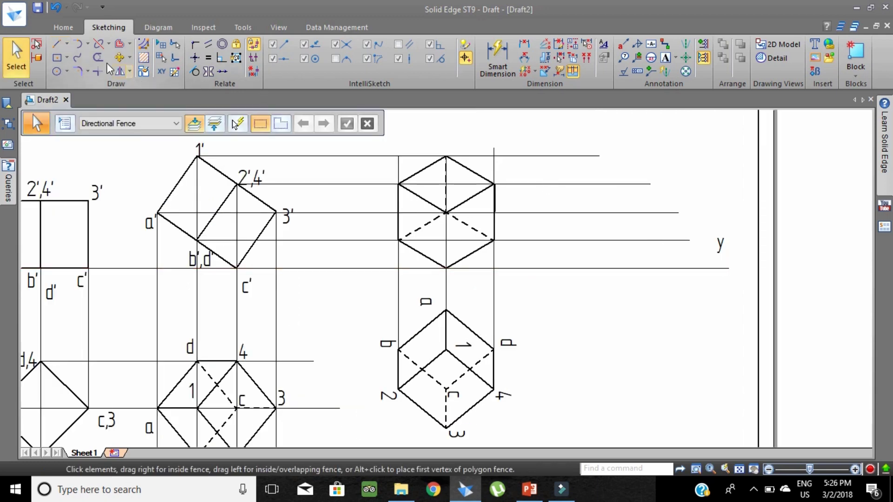
# Trim the solid upper vertical in the hexagon and redraw it as a dashed centre-to-top line
pyautogui.click(99, 57)
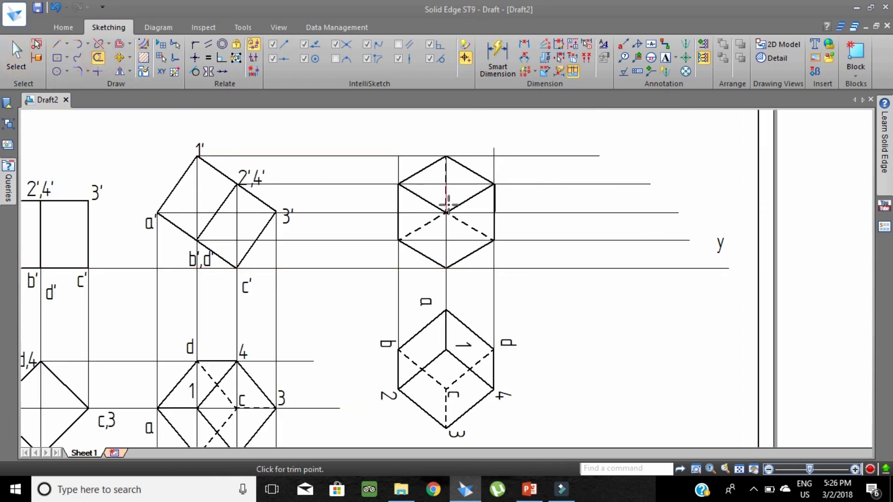
pyautogui.click(447, 173)
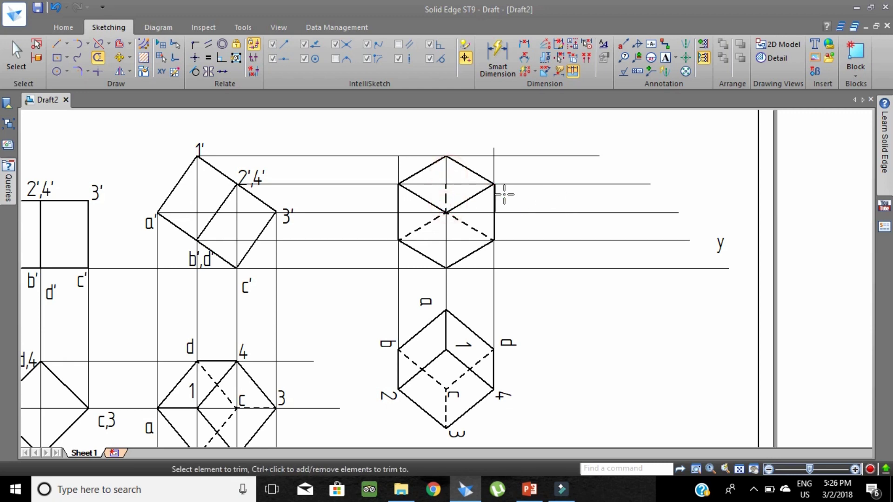
pyautogui.click(445, 195)
pyautogui.click(56, 45)
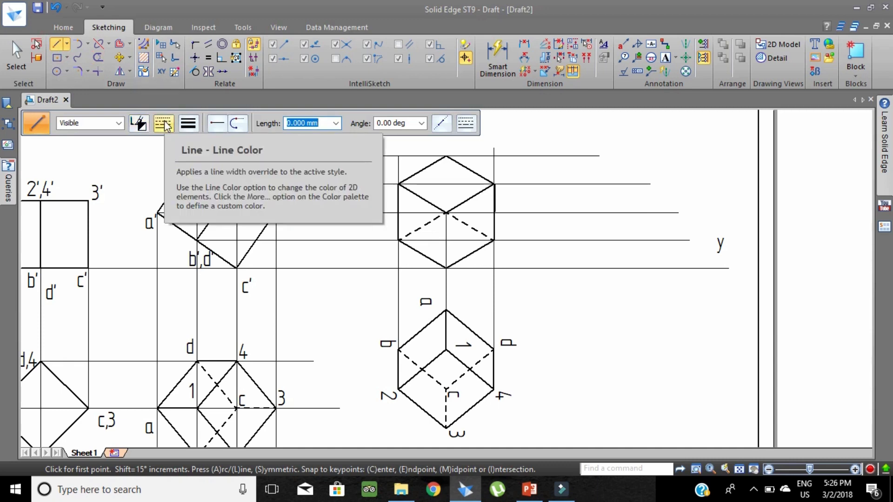
pyautogui.click(163, 123)
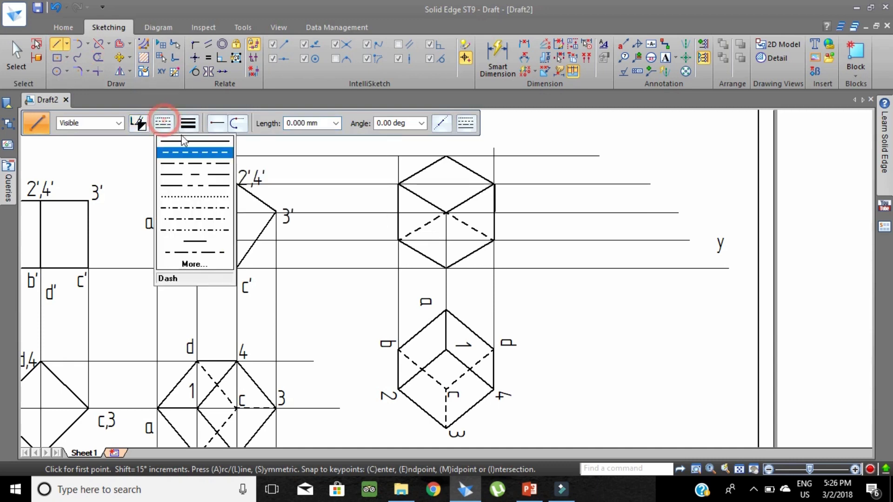
pyautogui.click(446, 212)
pyautogui.click(446, 157)
pyautogui.rightClick(580, 203)
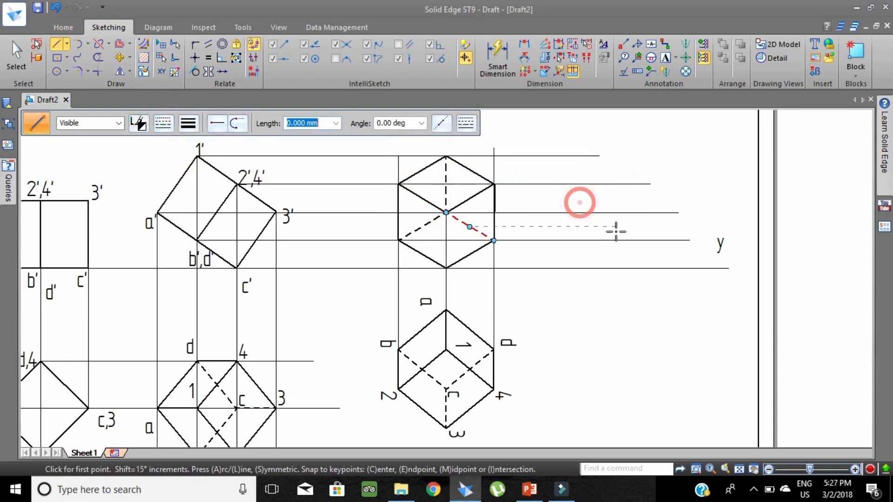
# Trim the projection-line overhangs and stubs around the hexagon
pyautogui.scroll(-1, 648, 246)
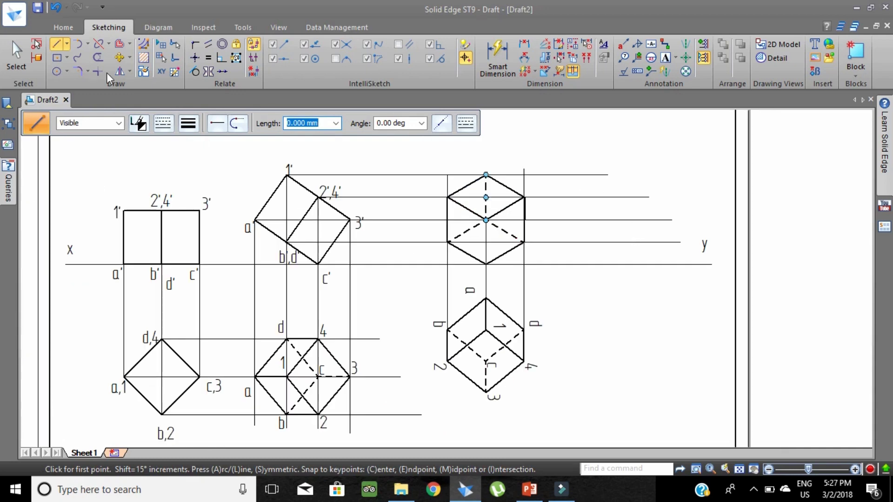
pyautogui.click(21, 55)
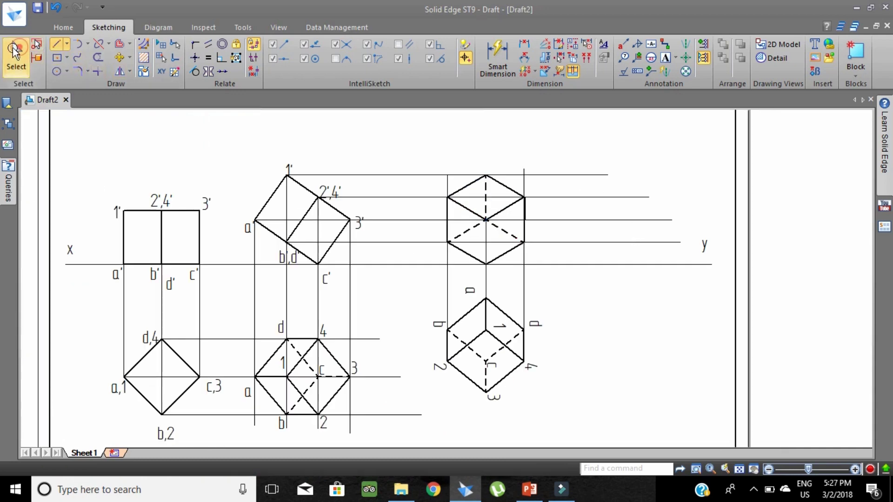
pyautogui.click(485, 243)
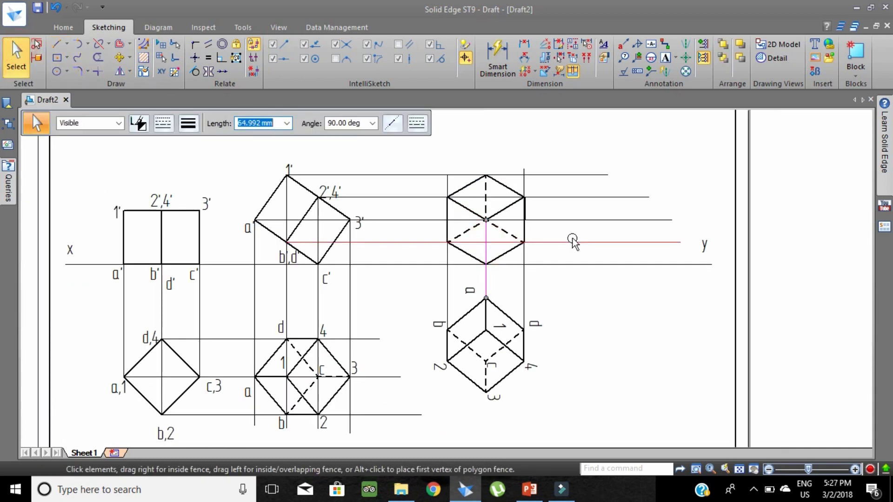
pyautogui.click(57, 44)
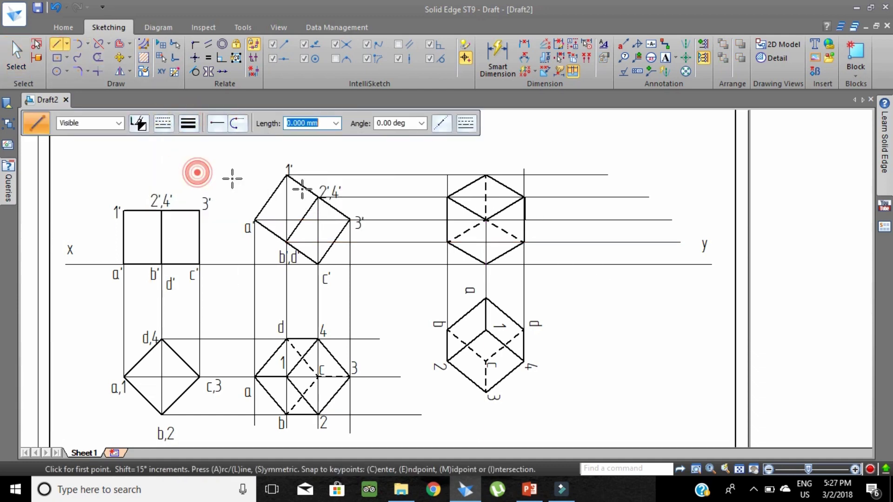
pyautogui.click(486, 220)
pyautogui.press('Escape')
pyautogui.moveTo(593, 286); pyautogui.dragTo(595, 289, button='middle')
pyautogui.click(97, 58)
pyautogui.moveTo(560, 163); pyautogui.dragTo(560, 253)
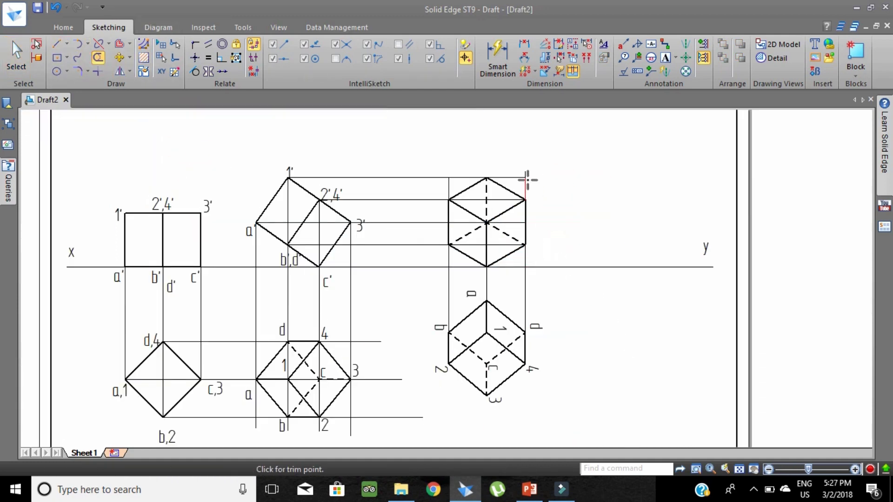
pyautogui.click(526, 173)
pyautogui.moveTo(542, 190)
pyautogui.mouseDown()
pyautogui.moveTo(470, 177)
pyautogui.moveTo(439, 186)
pyautogui.mouseUp()
pyautogui.scroll(-1, 610, 166)
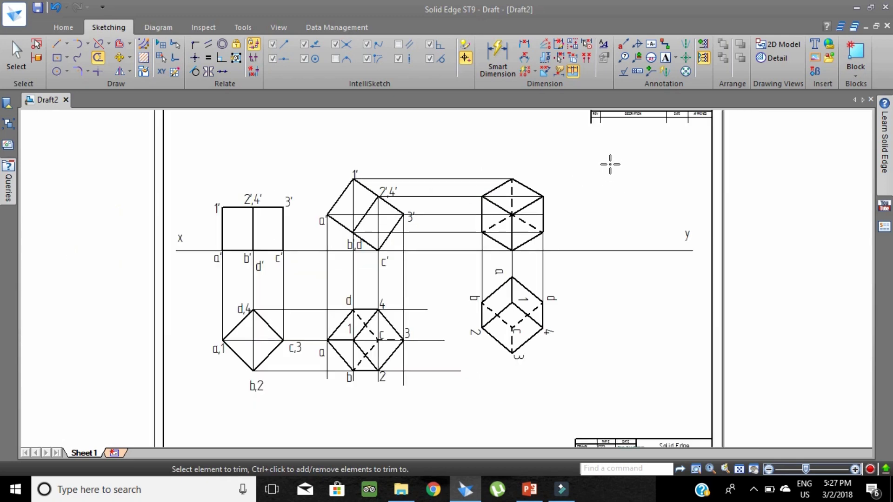
pyautogui.scroll(2, 553, 179)
pyautogui.press('Escape')
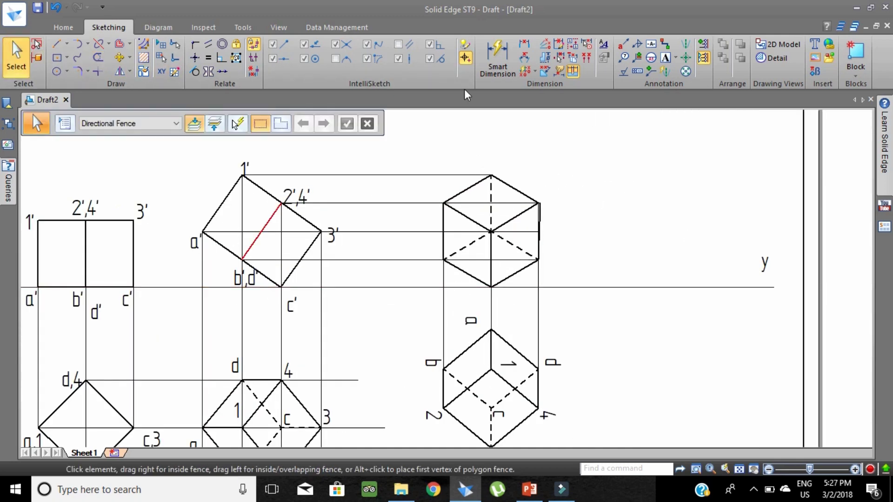
pyautogui.click(665, 57)
# Add text labels 1, c' and d' at the hexagon's vertices
pyautogui.scroll(1, 494, 193)
pyautogui.click(499, 203)
pyautogui.write('1')
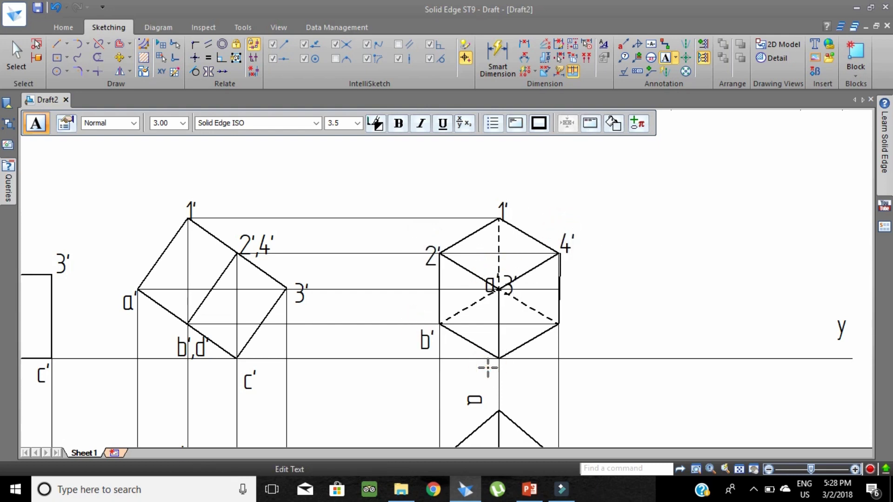
pyautogui.write("c'")
pyautogui.click(571, 319)
pyautogui.click(571, 319)
pyautogui.write("d'")
pyautogui.click(17, 56)
# Move labels a' beside 3' and c' to the bottom vertex, then fit the sheet in view
pyautogui.click(419, 335)
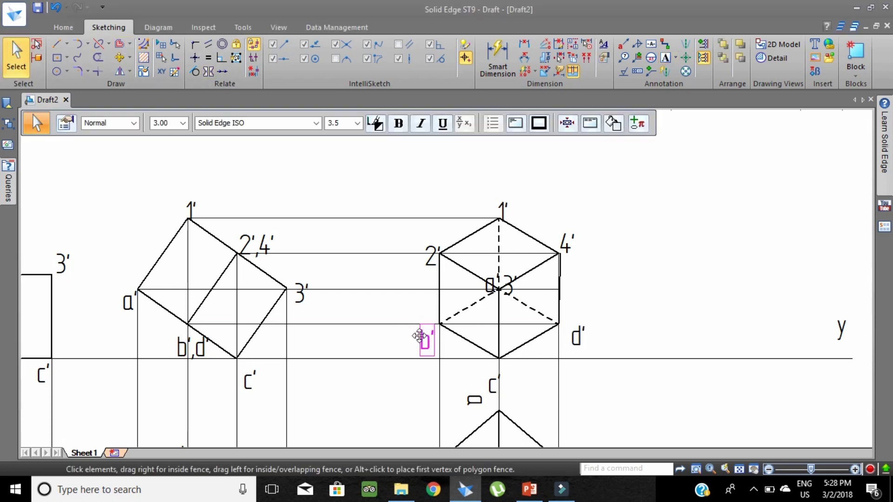
pyautogui.moveTo(499, 287); pyautogui.dragTo(497, 272)
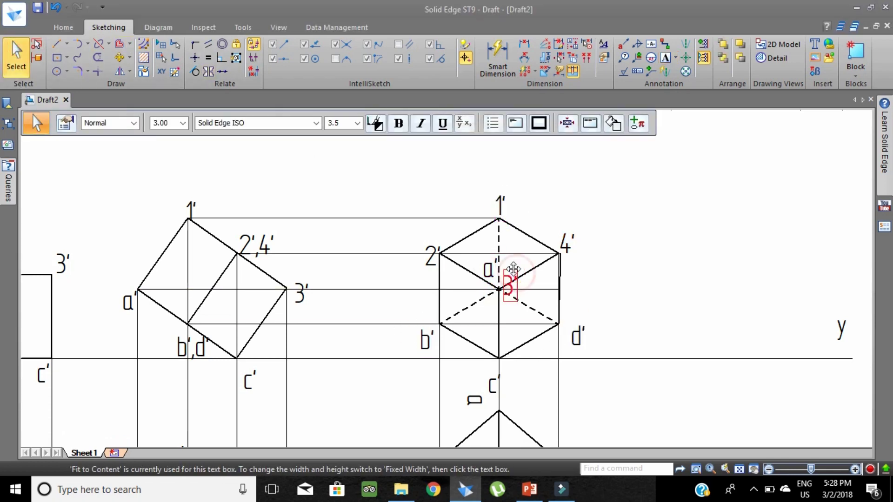
pyautogui.moveTo(493, 385); pyautogui.dragTo(496, 364)
pyautogui.click(622, 353)
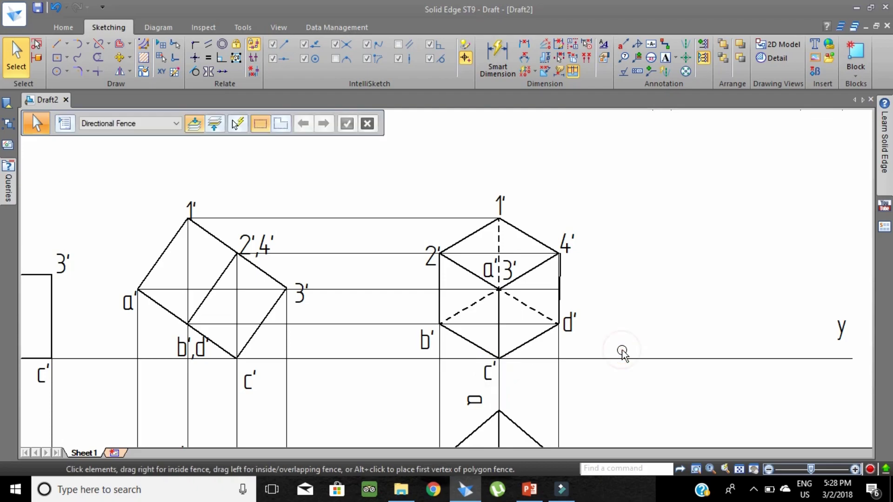
pyautogui.hotkey('ctrl', 'f')
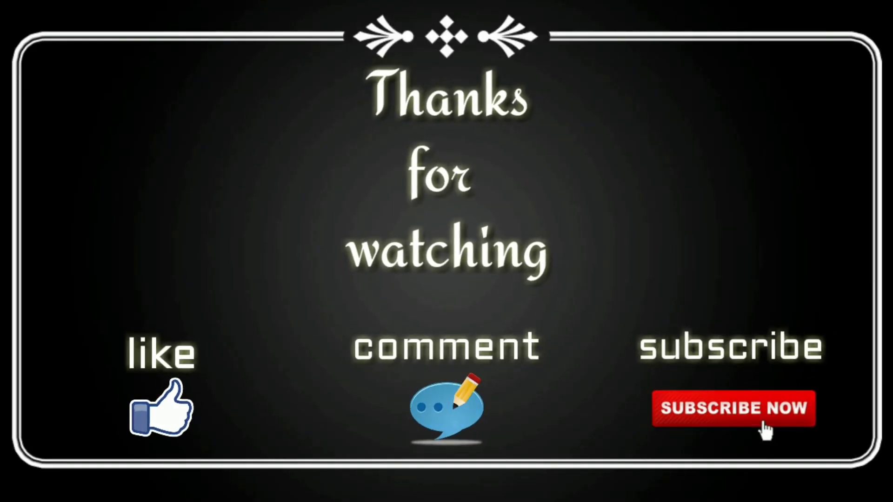